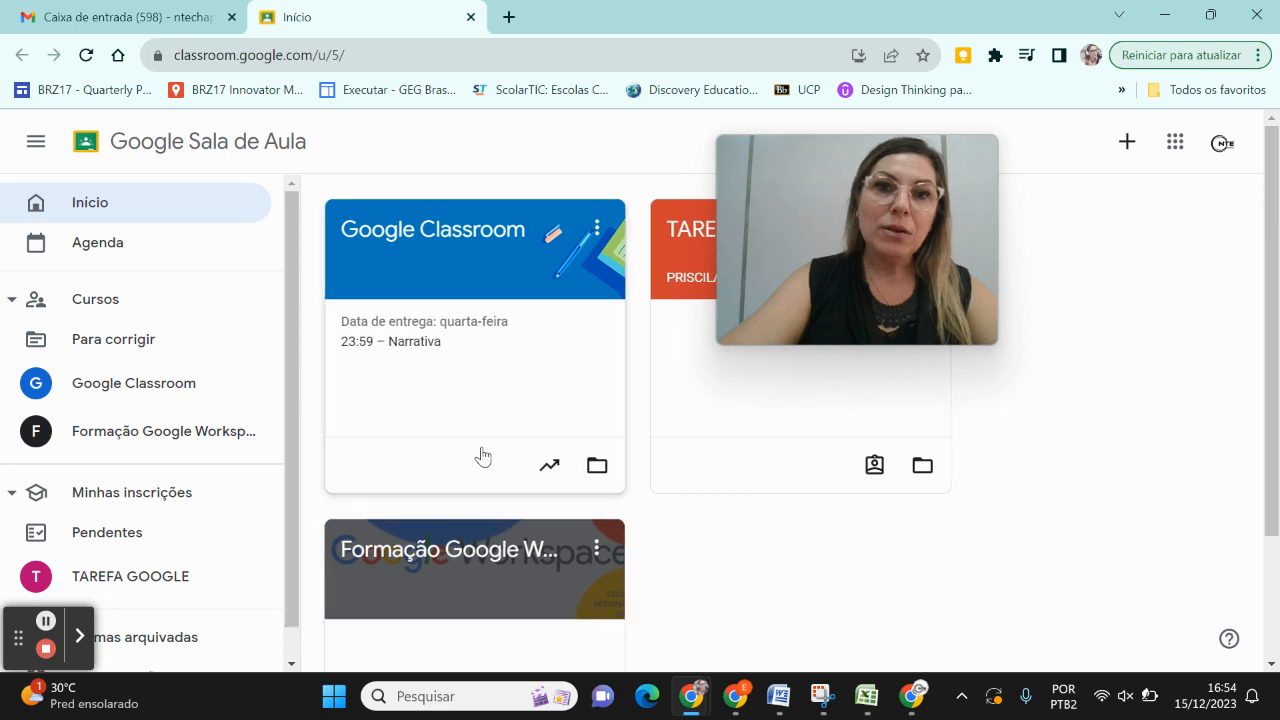
Step: Open the Google Classroom course and start a new assignment (Atividade) in its classwork
{"action": "left_click", "coordinate": [432, 232]}
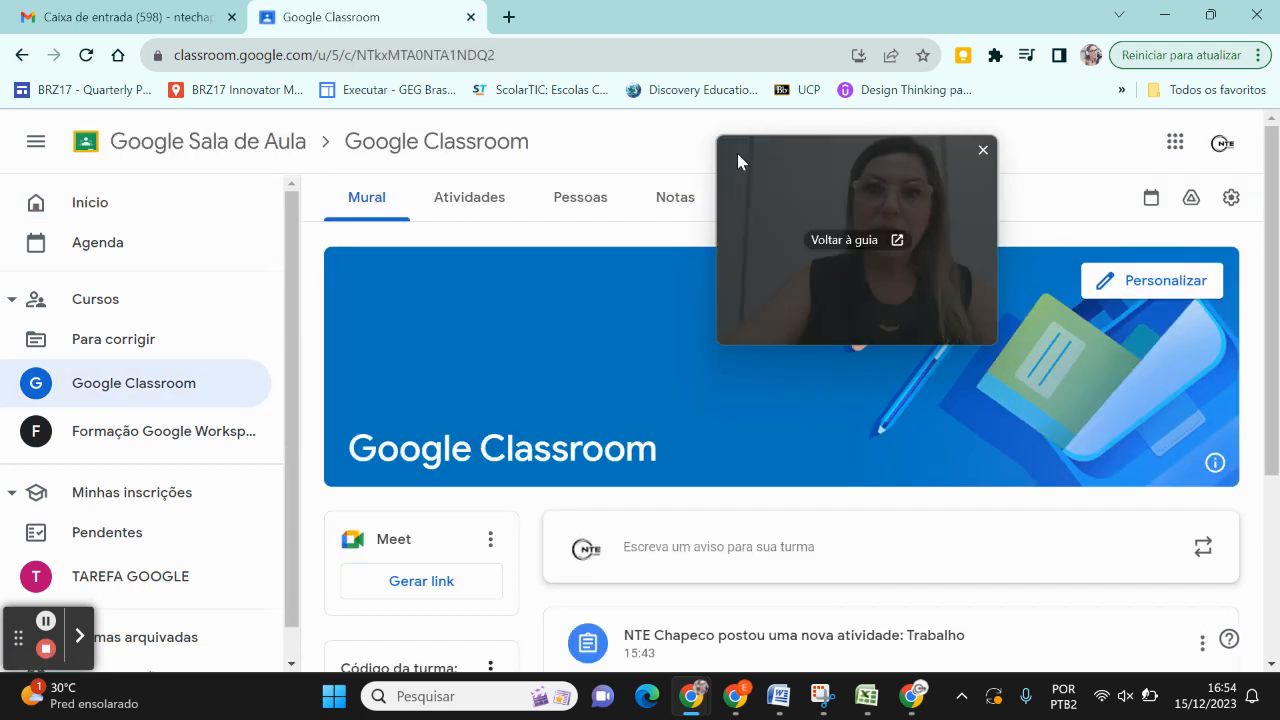
{"action": "left_click_drag", "start_coordinate": [737, 162], "coordinate": [988, 292]}
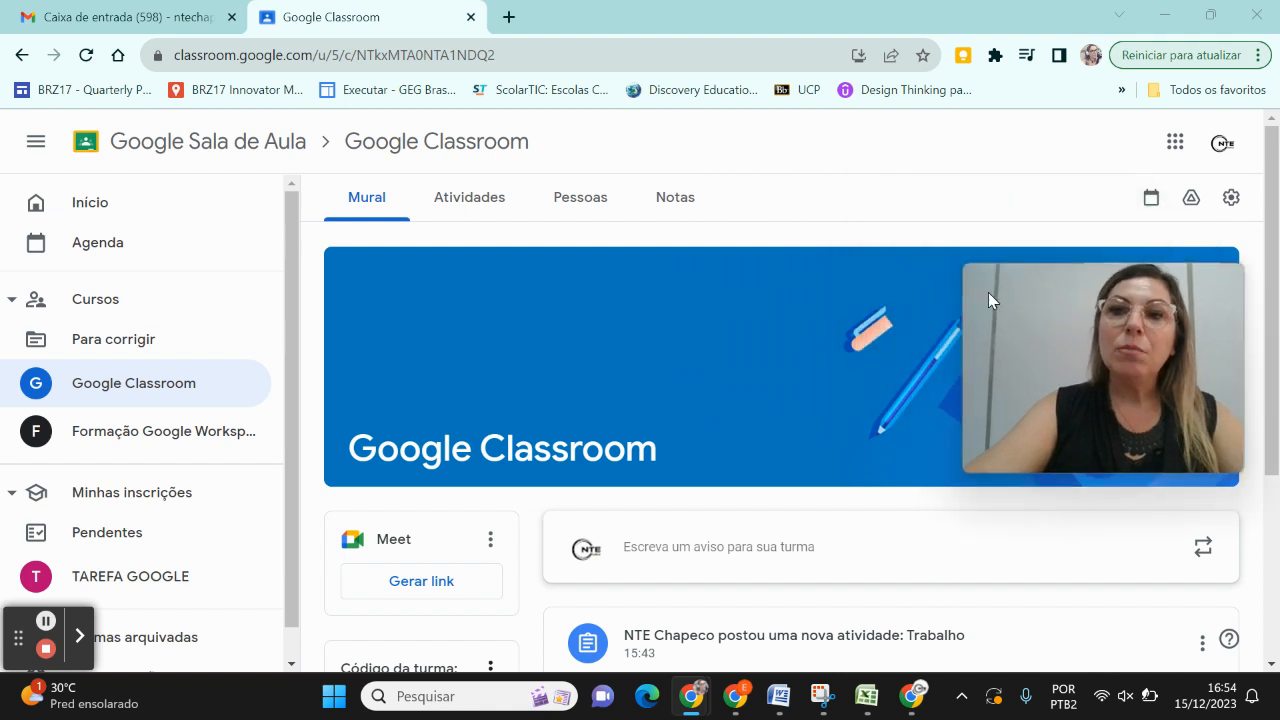
{"action": "left_click", "coordinate": [478, 203]}
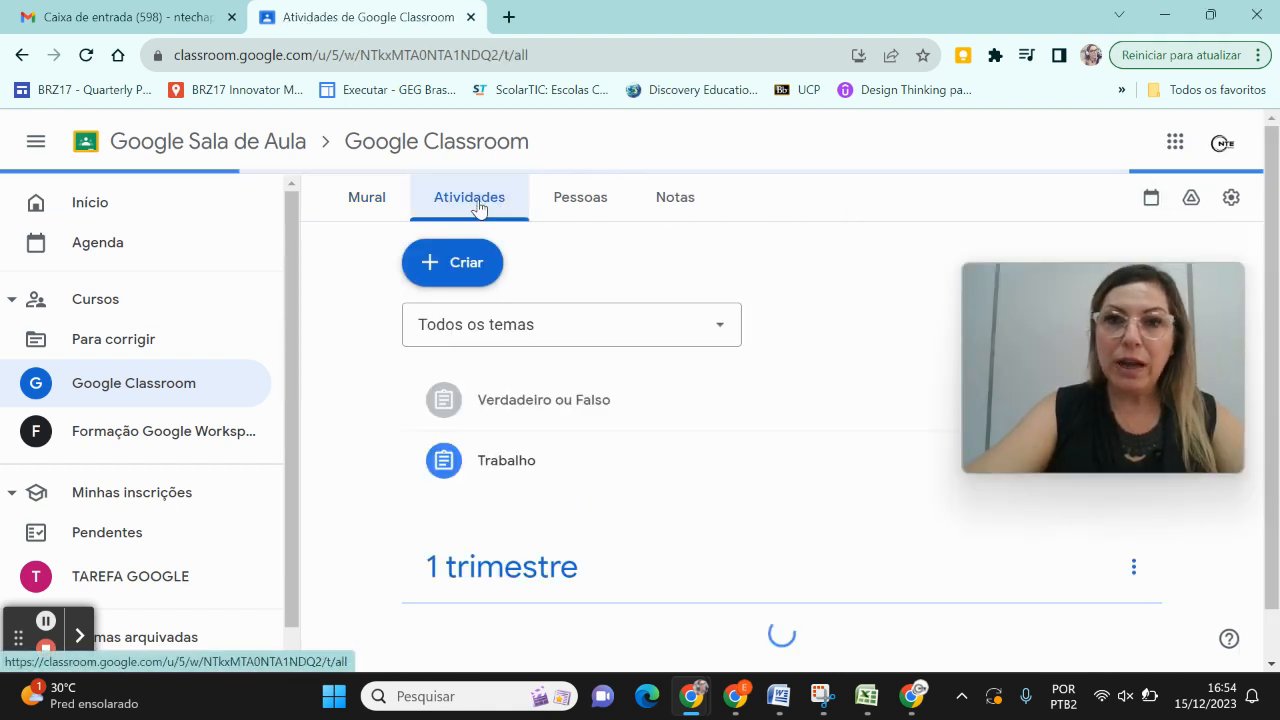
{"action": "left_click", "coordinate": [475, 268]}
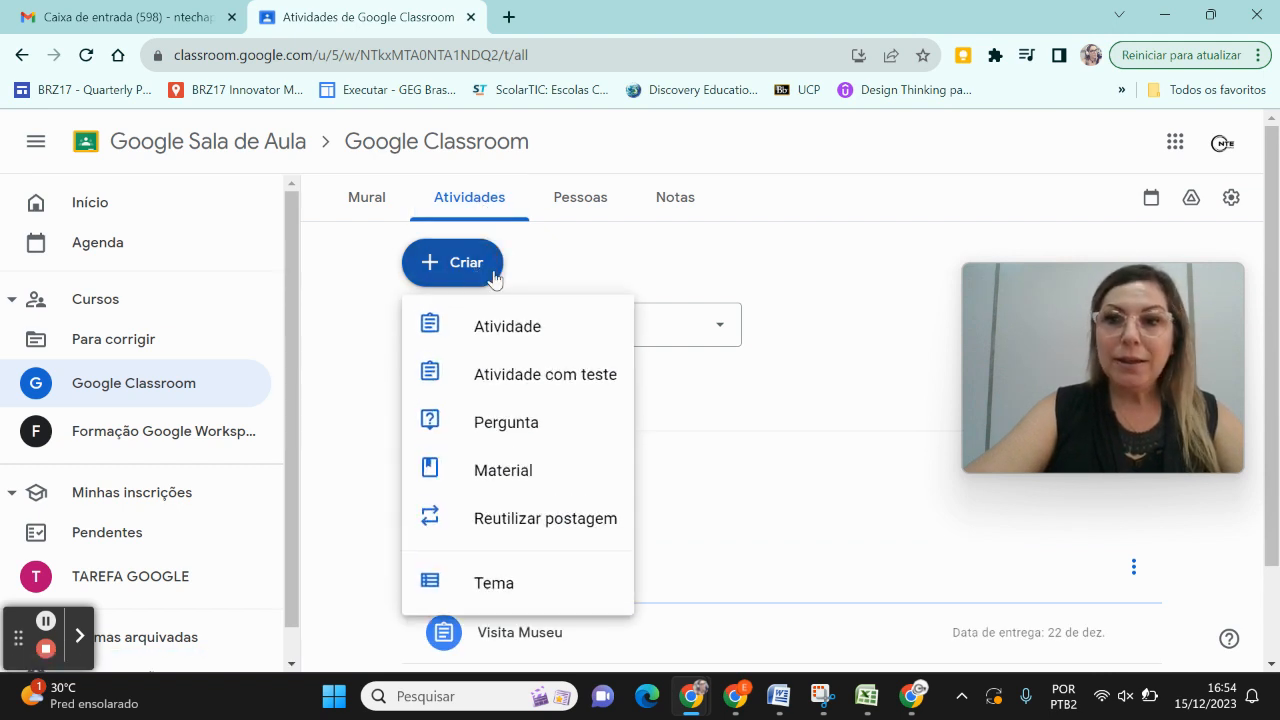
{"action": "left_click", "coordinate": [497, 322]}
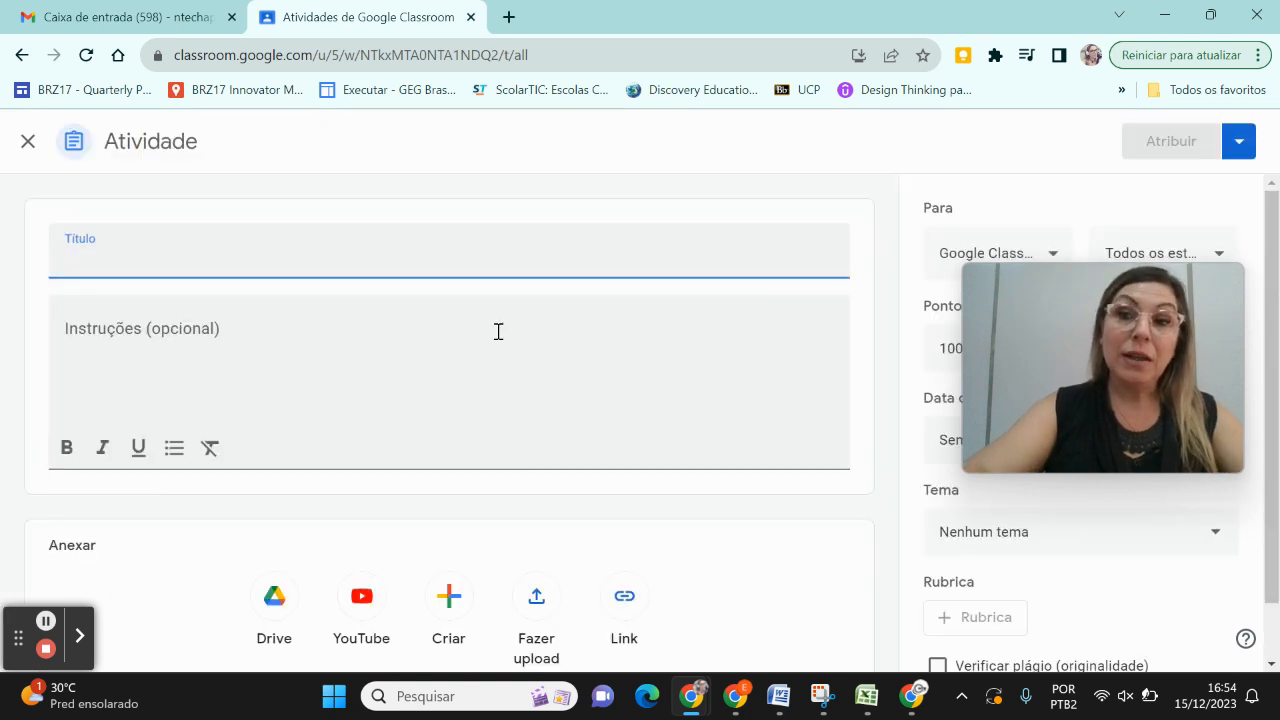
Step: Title the assignment "Verdadeiro ou Falso"
{"action": "type", "text": "V"}
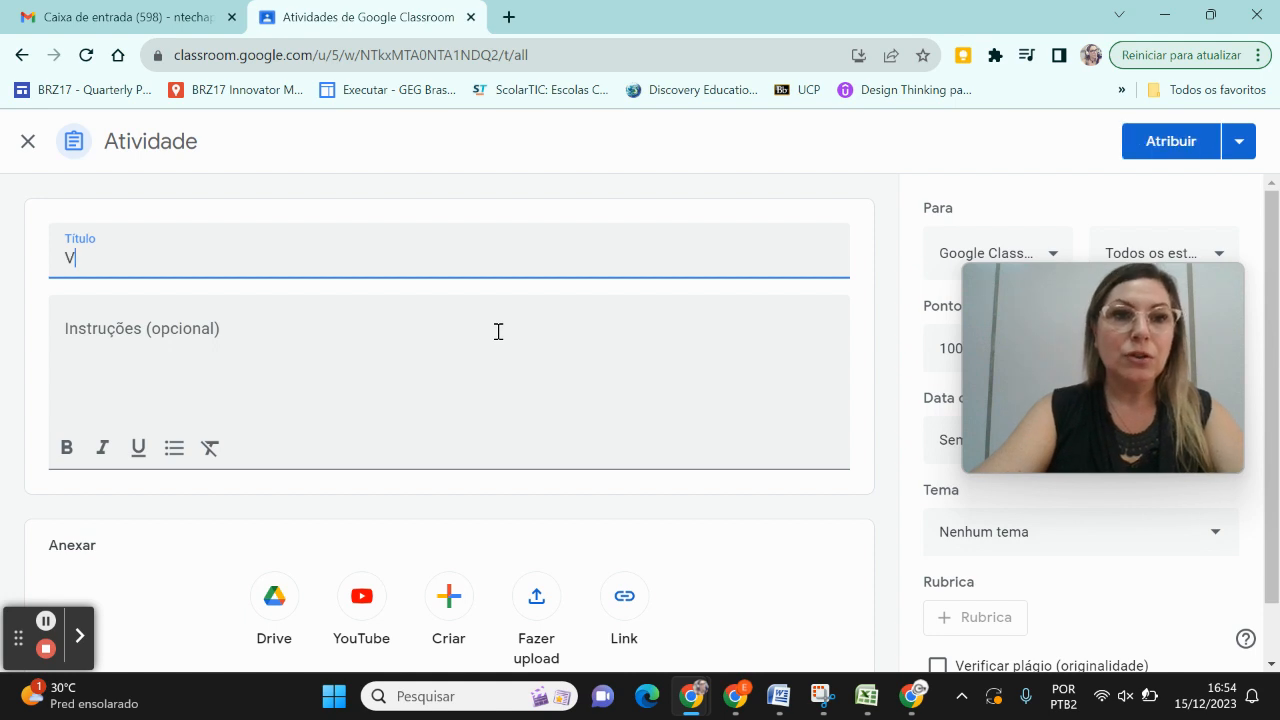
{"action": "type", "text": "erdadeiro"}
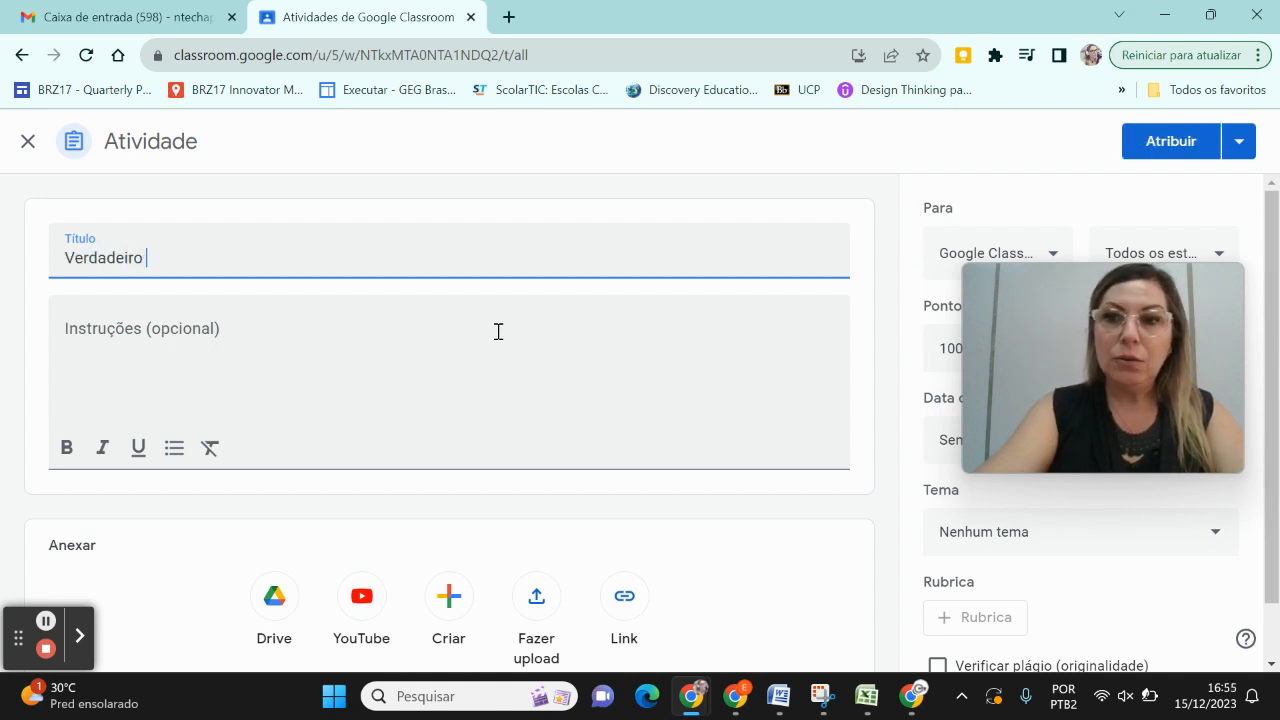
{"action": "type", "text": " ou Falso"}
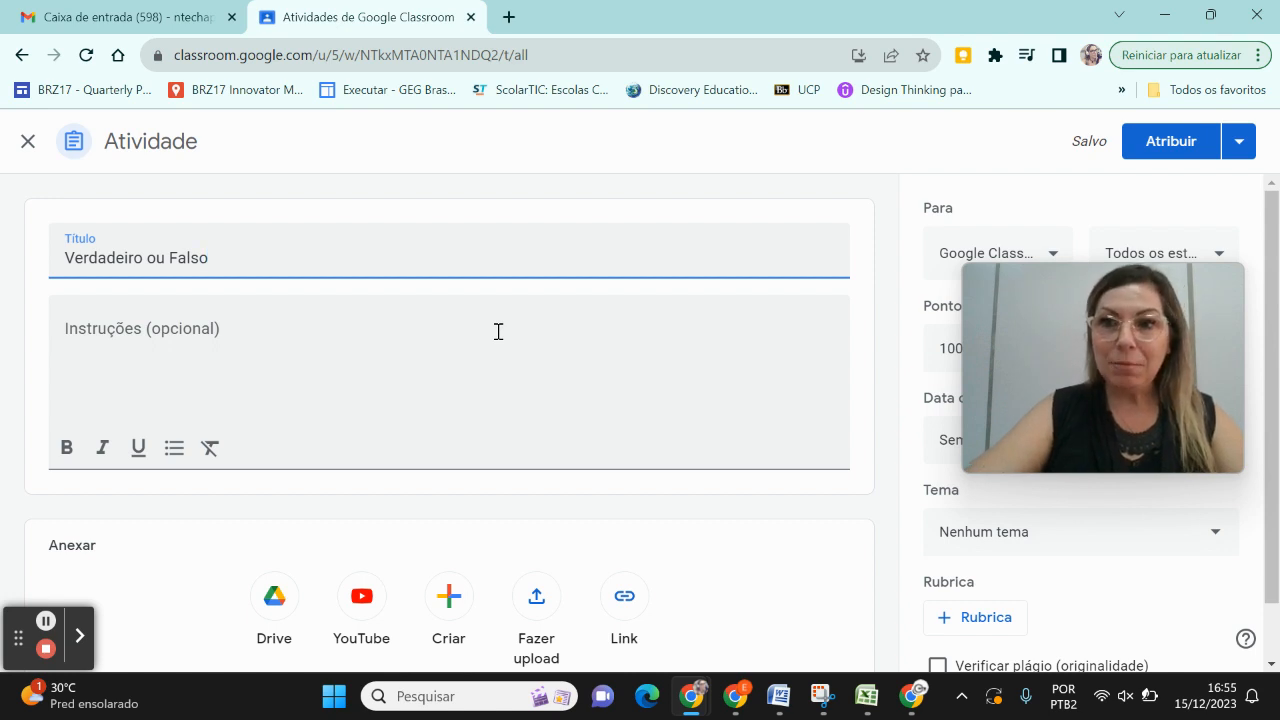
{"action": "left_click", "coordinate": [439, 338]}
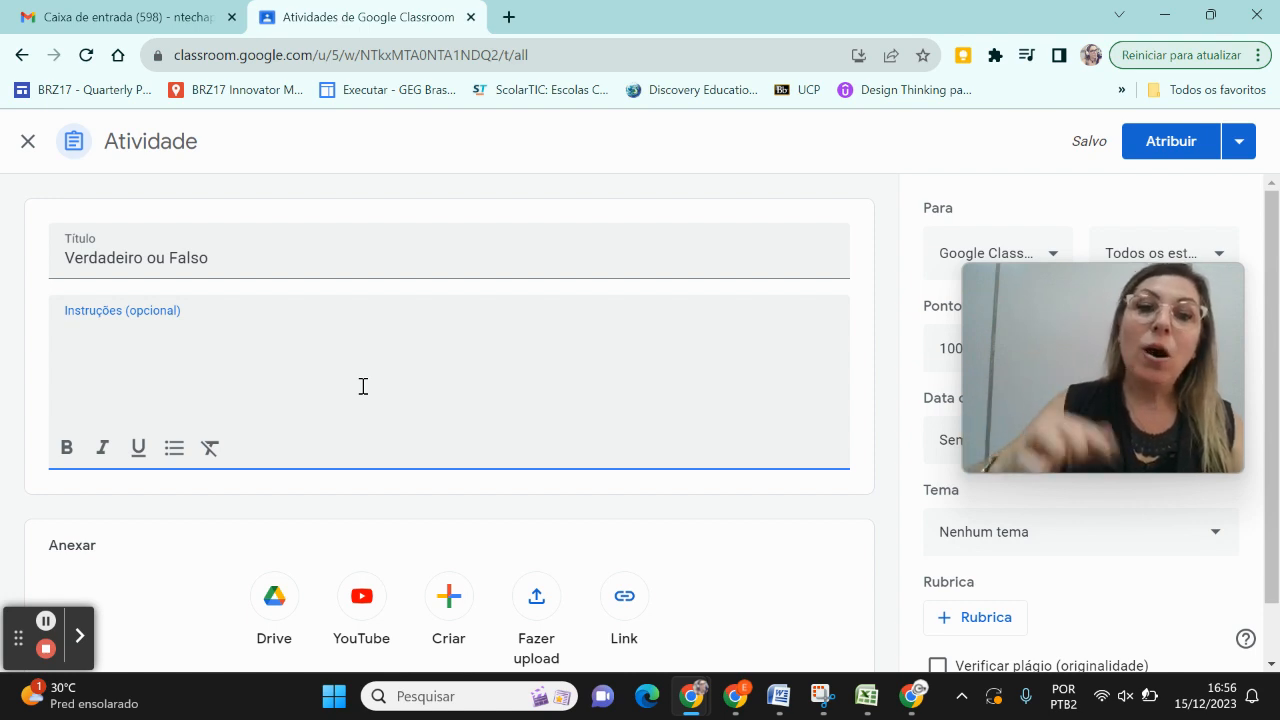
{"action": "left_click", "coordinate": [275, 600]}
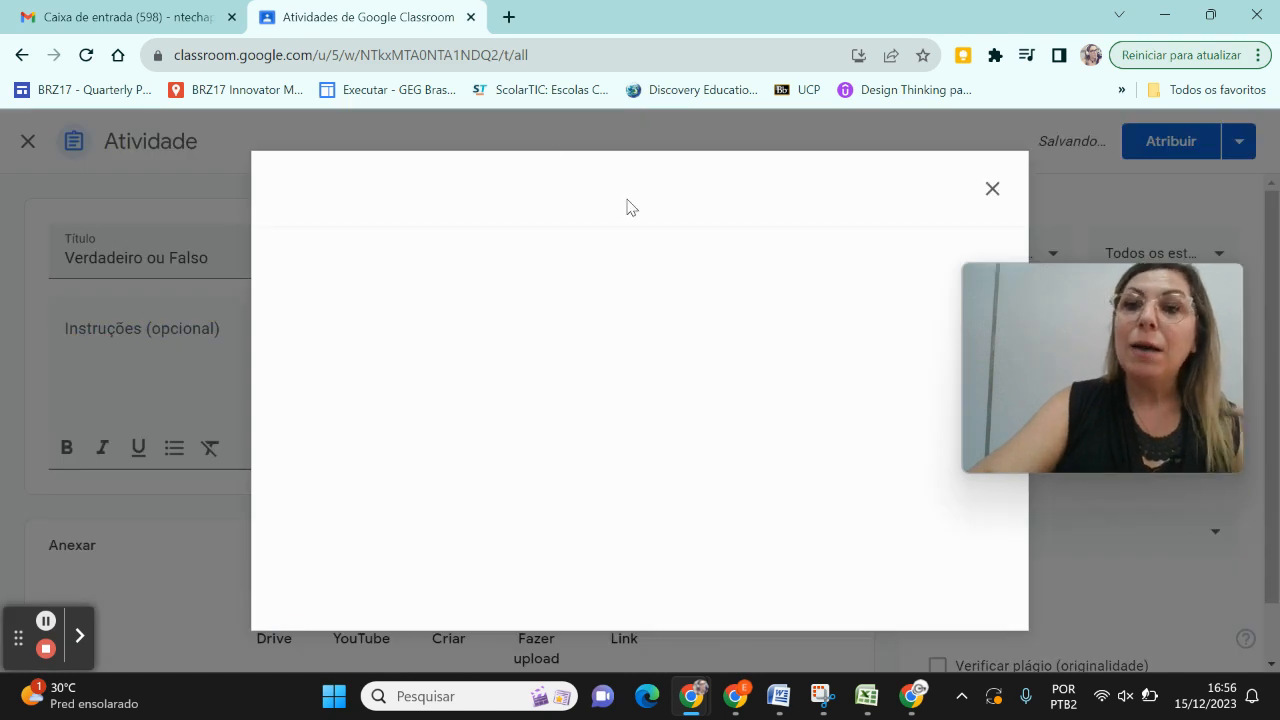
{"action": "left_click", "coordinate": [992, 190]}
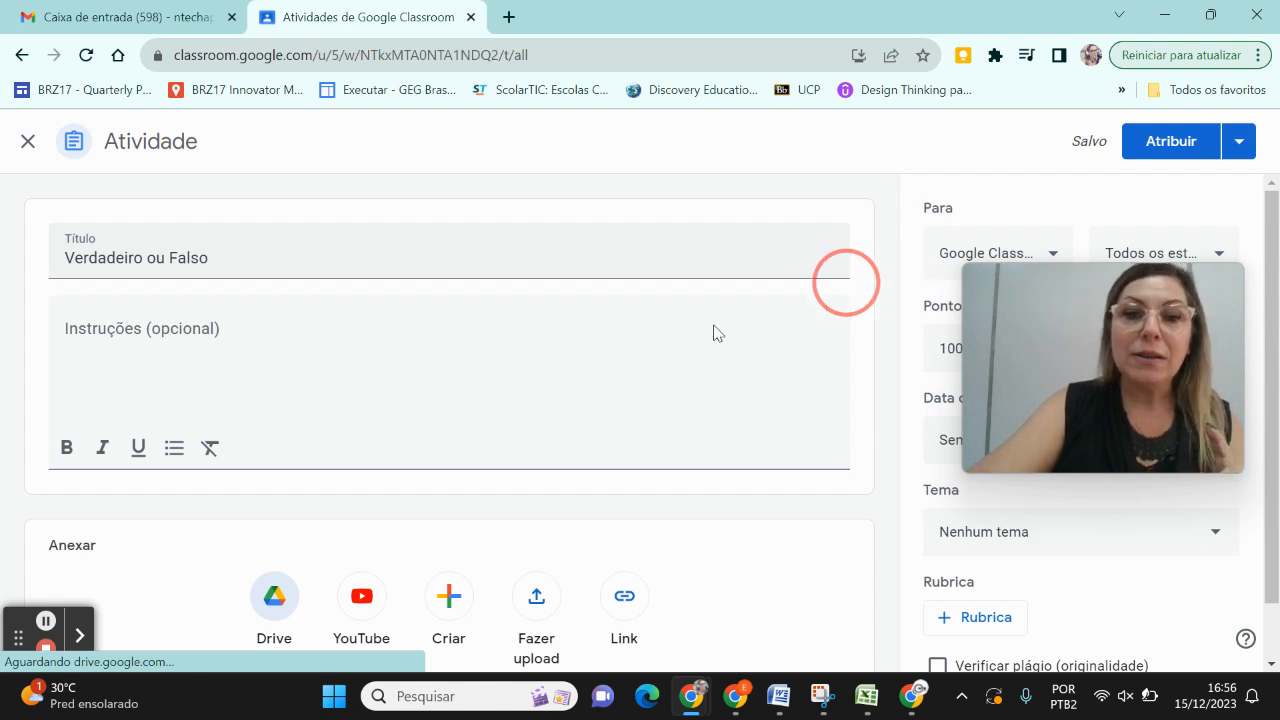
Step: Create a new Google Sheets spreadsheet as an attachment to the assignment
{"action": "left_click", "coordinate": [452, 597]}
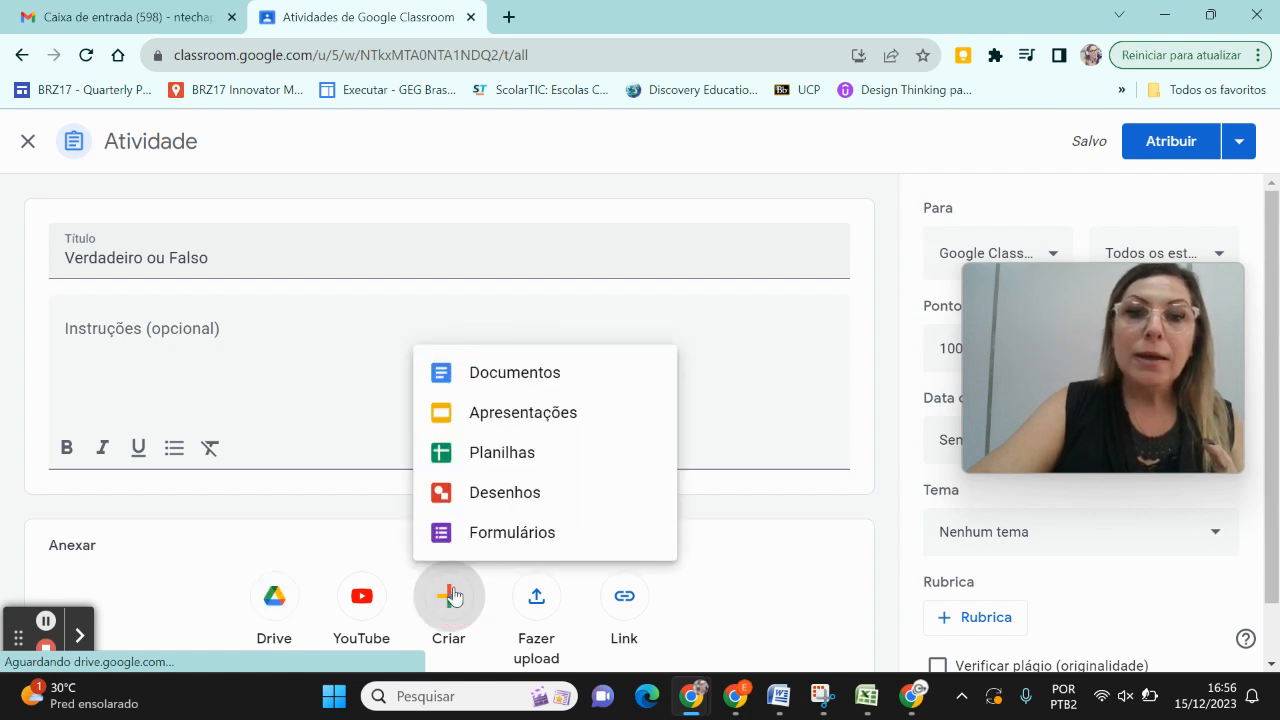
{"action": "left_click", "coordinate": [503, 456]}
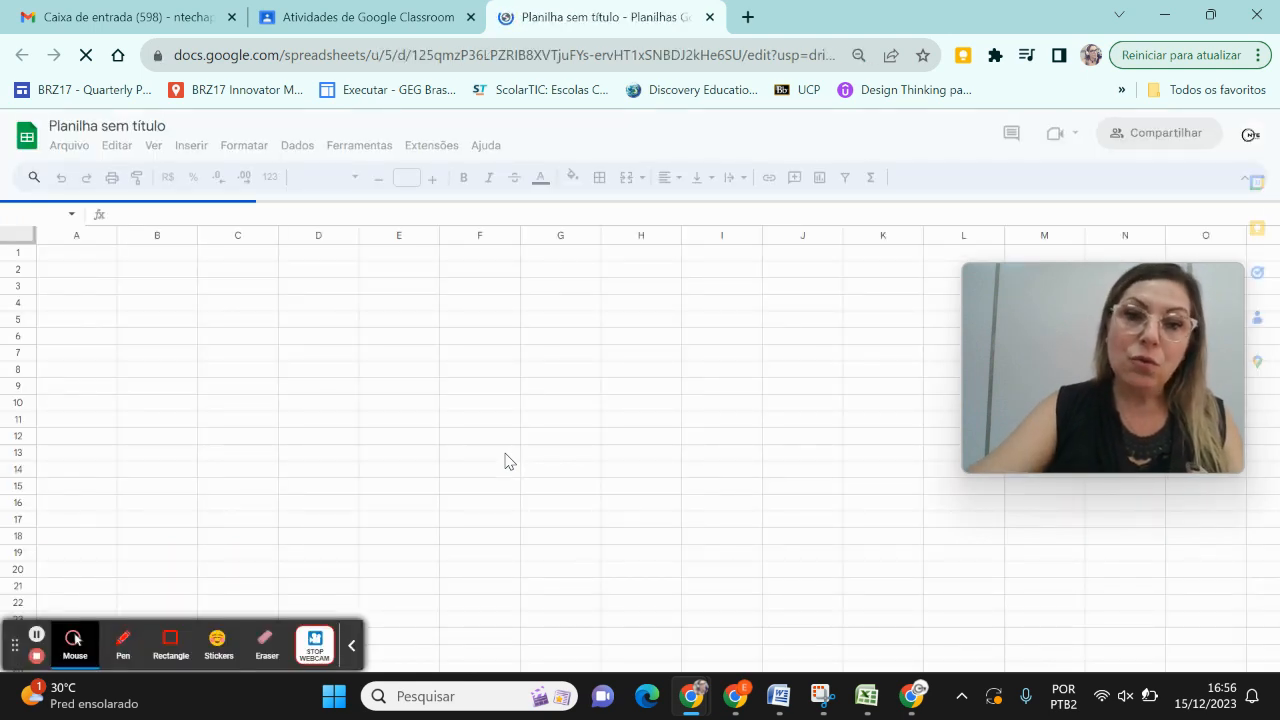
{"action": "left_click", "coordinate": [355, 651]}
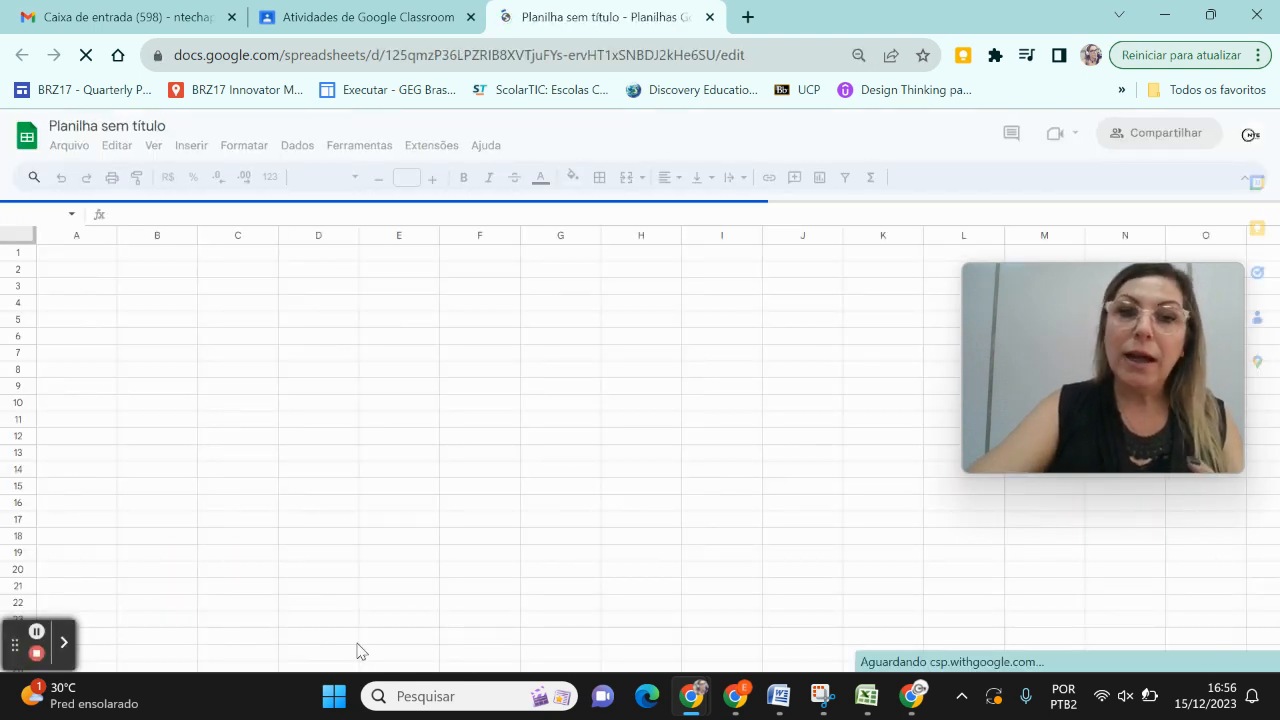
Step: Rename the untitled spreadsheet "Verdadeiro ou Falso"
{"action": "left_click", "coordinate": [116, 125]}
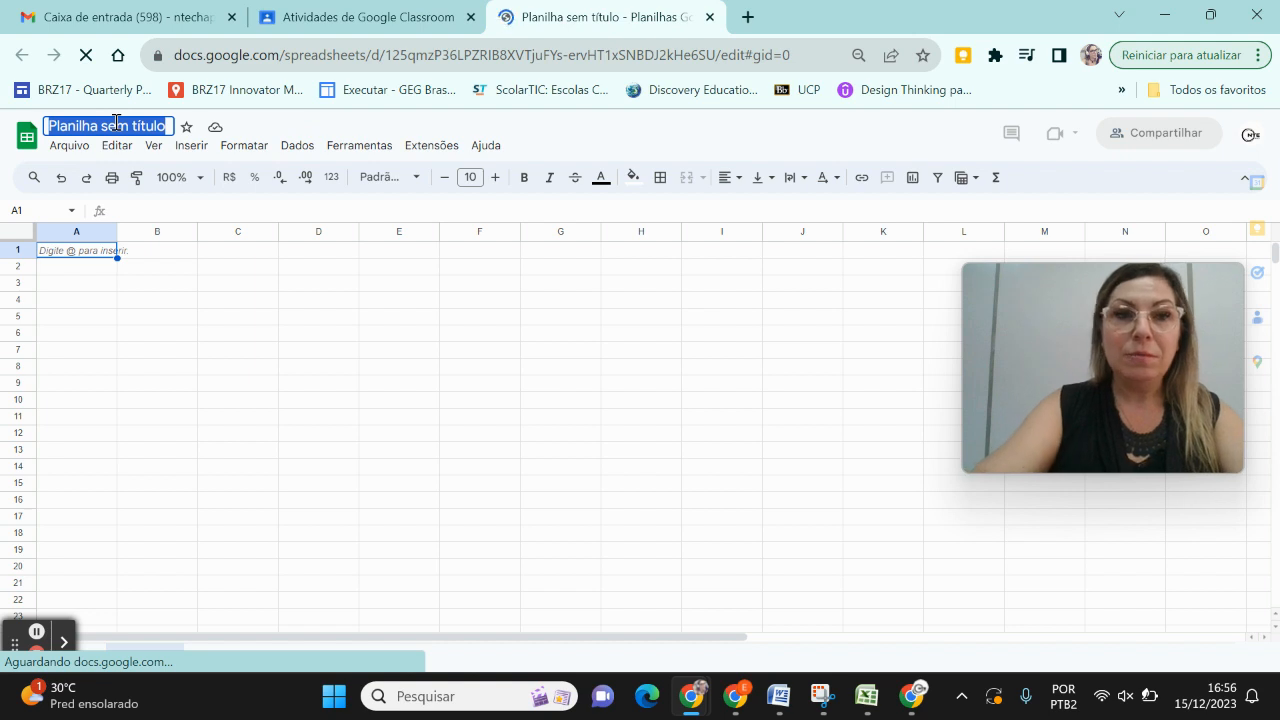
{"action": "type", "text": "Verdad"}
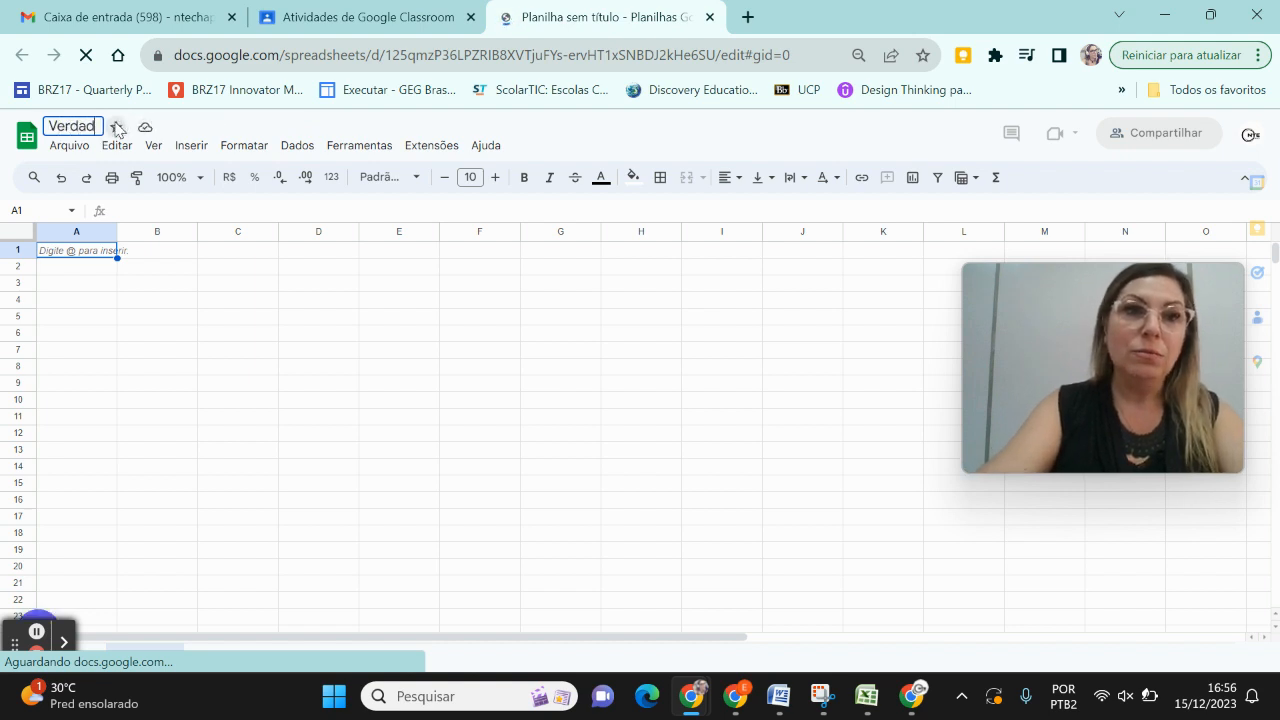
{"action": "type", "text": "eiro ou Fa"}
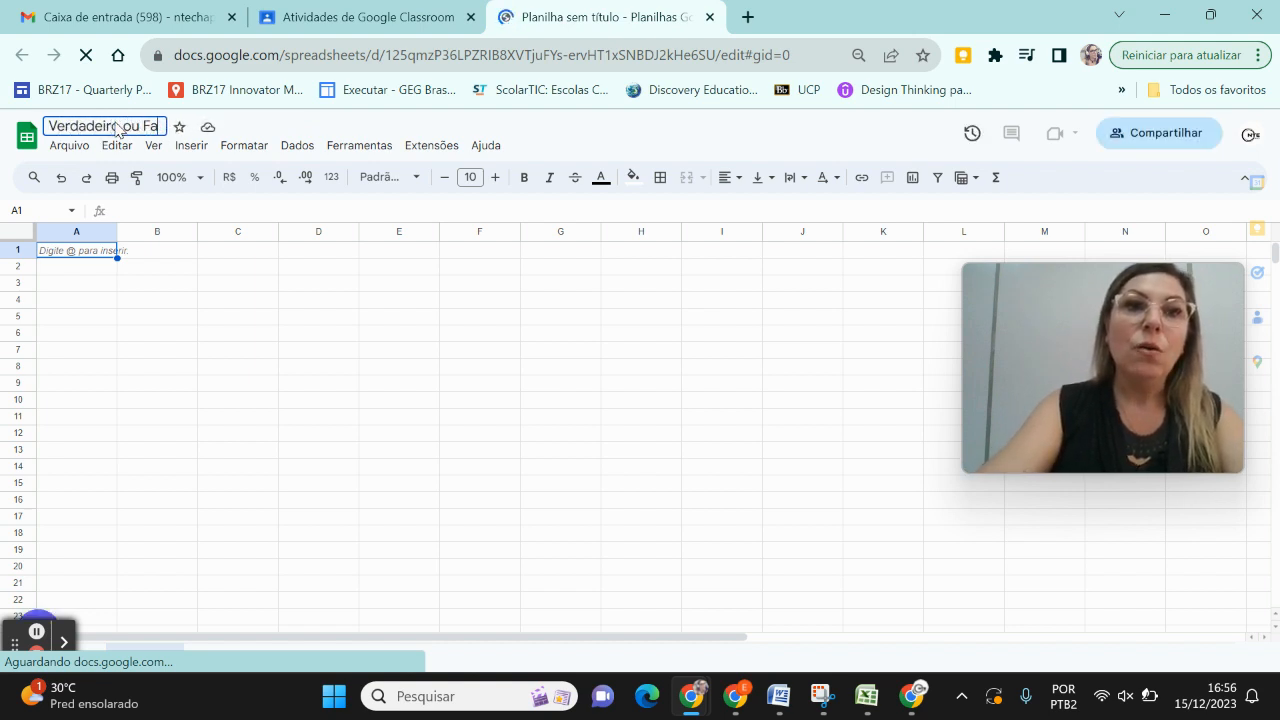
{"action": "type", "text": "lso"}
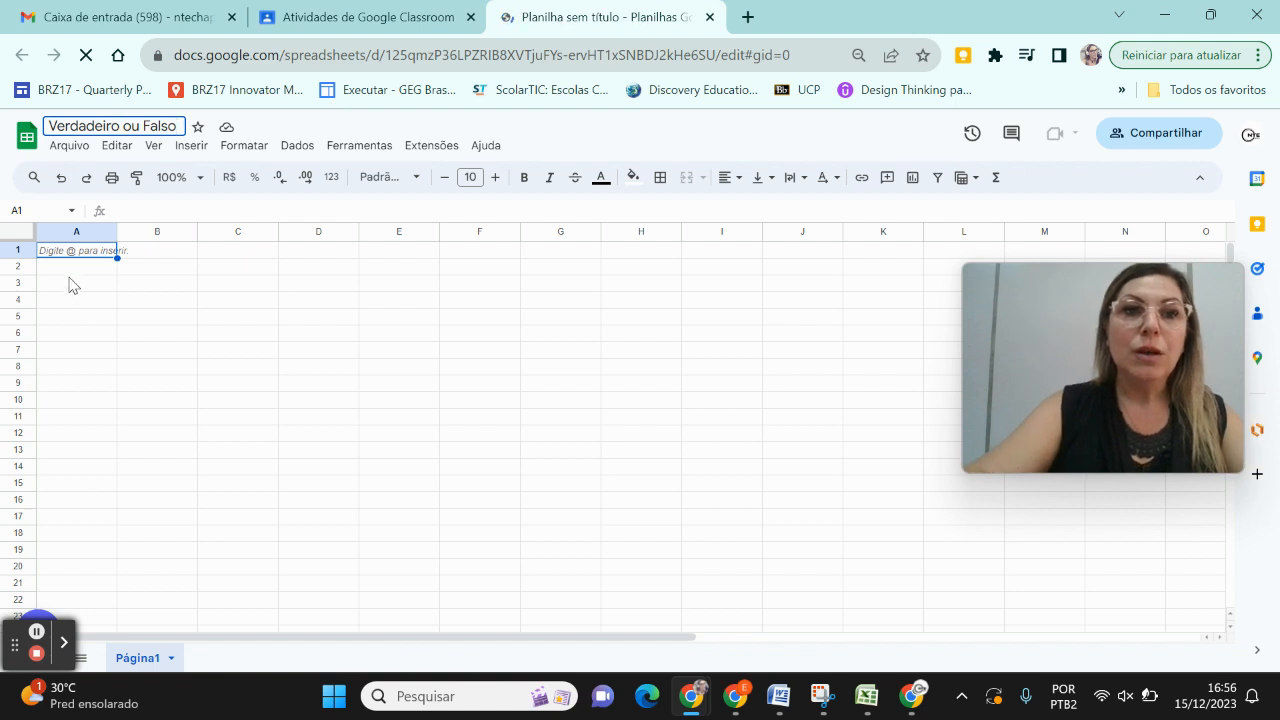
{"action": "left_click", "coordinate": [64, 256]}
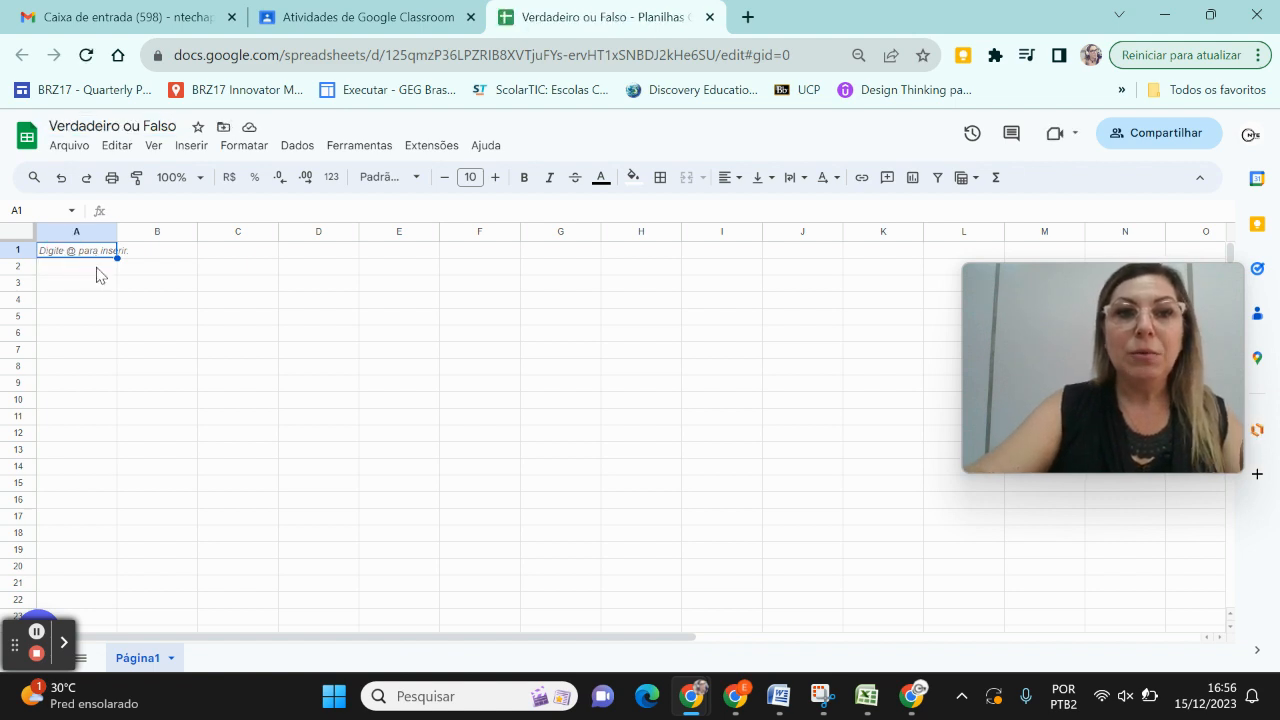
Step: Enter the instruction "Digite na célula se a afirmação é verdade ou falsa - V ou F" in cell A2
{"action": "left_click", "coordinate": [97, 268]}
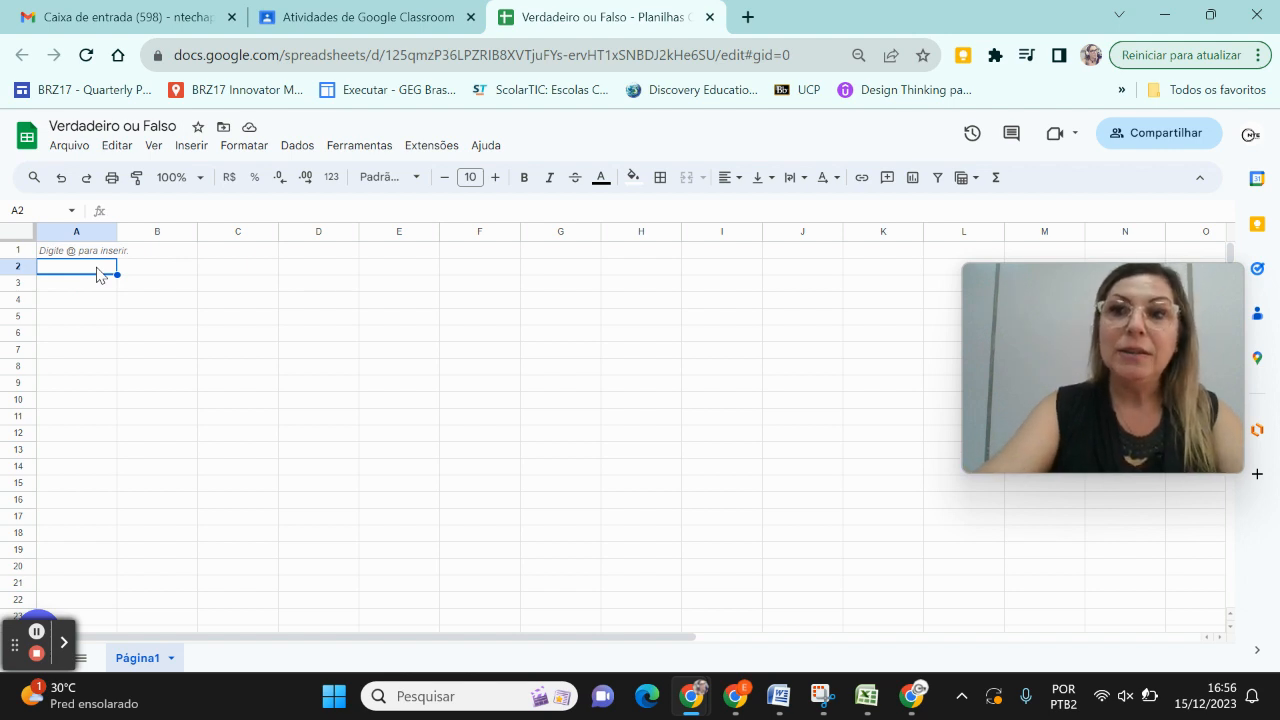
{"action": "type", "text": "D"}
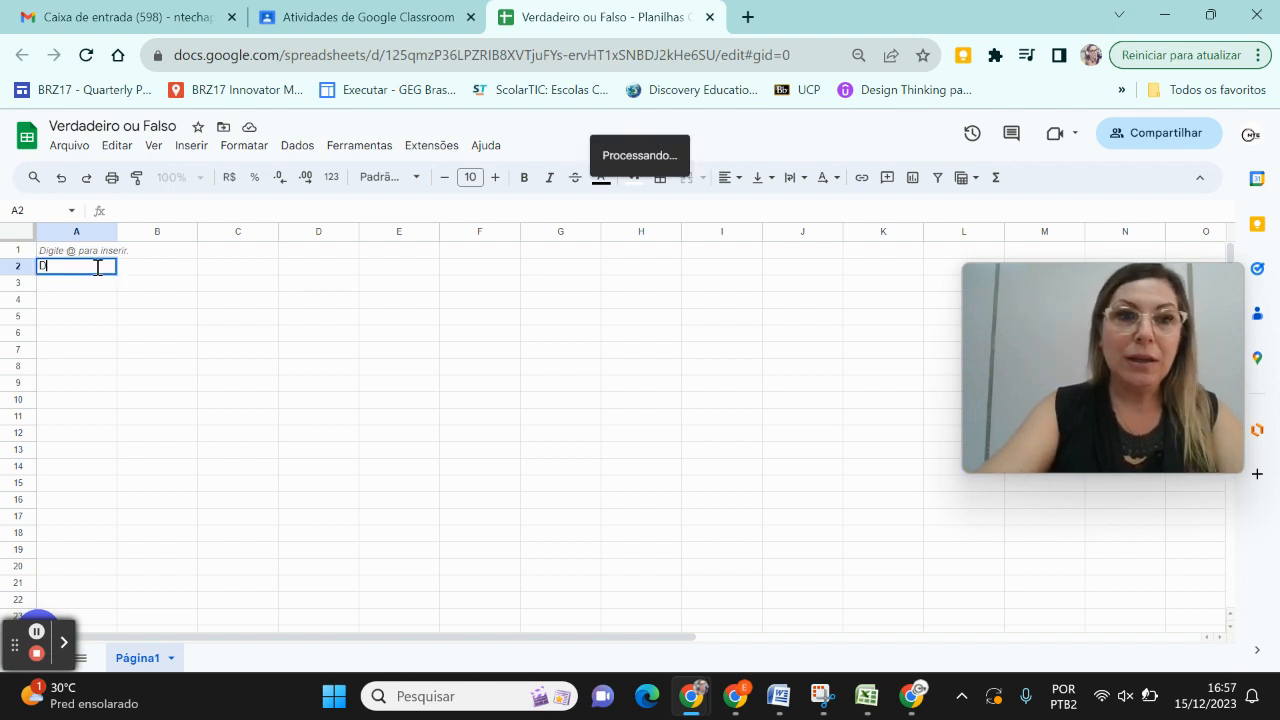
{"action": "type", "text": "igite"}
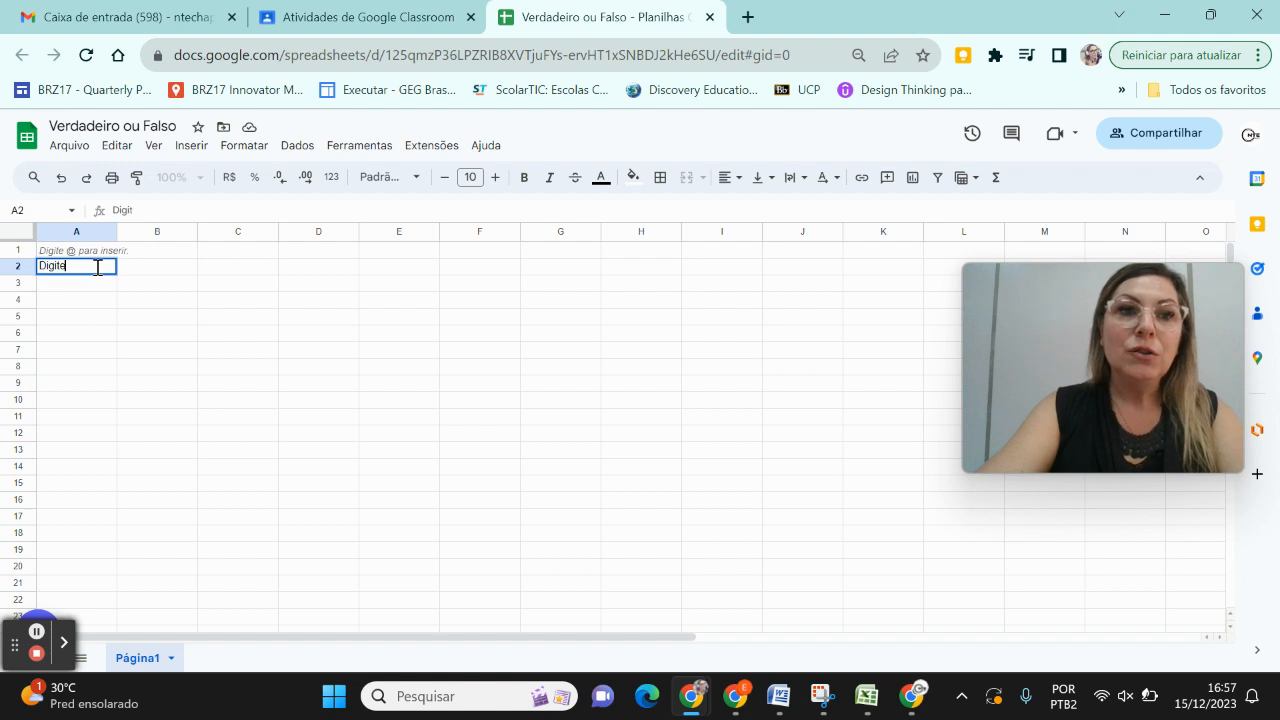
{"action": "type", "text": " na c"}
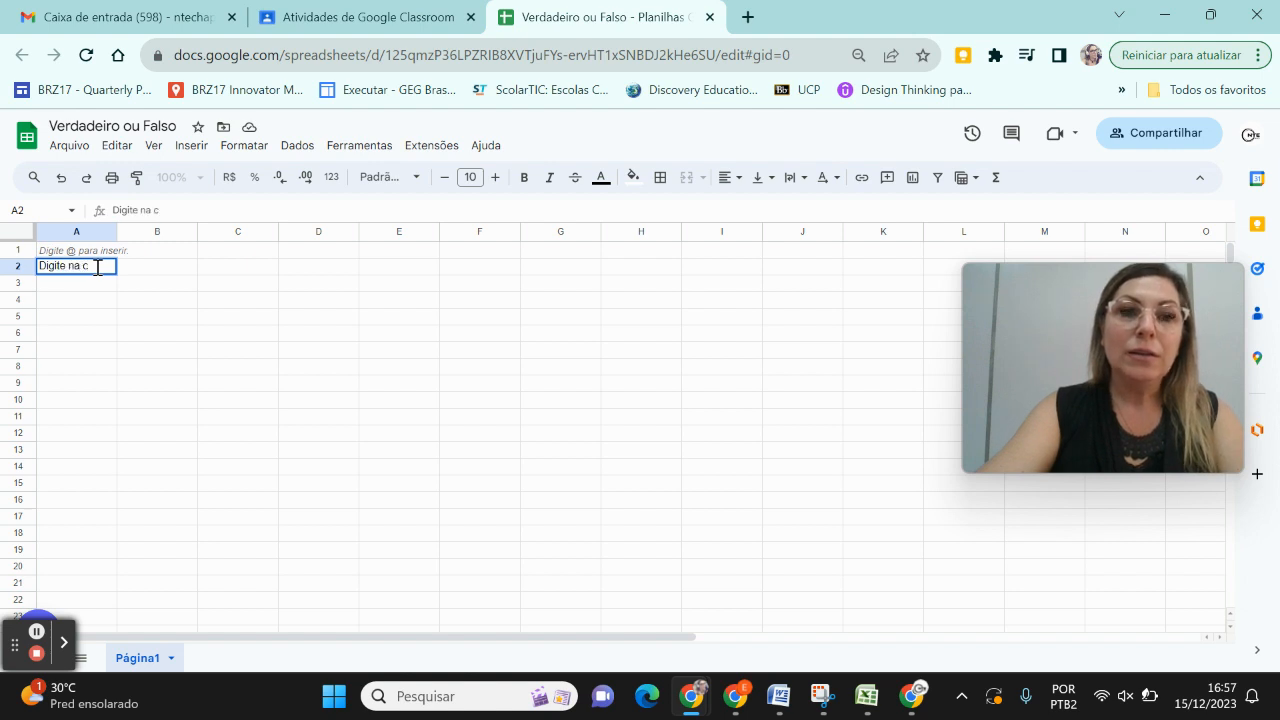
{"action": "type", "text": "élula"}
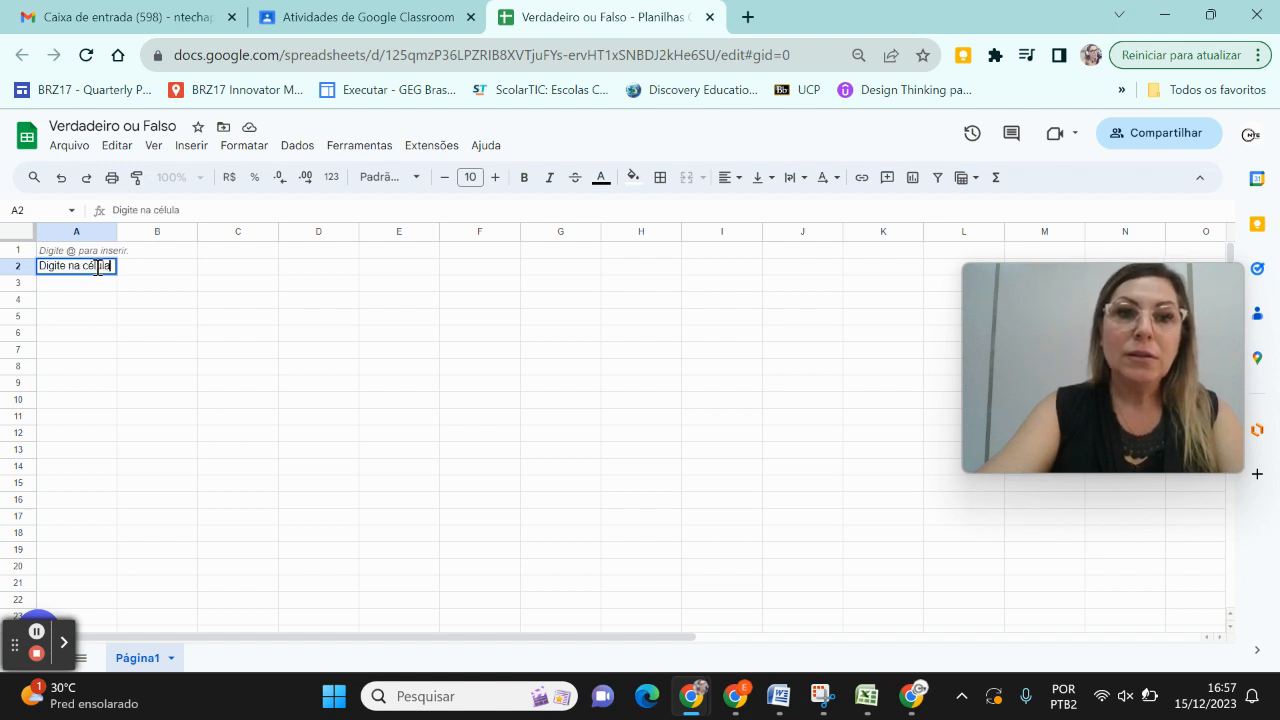
{"action": "type", "text": " após a"}
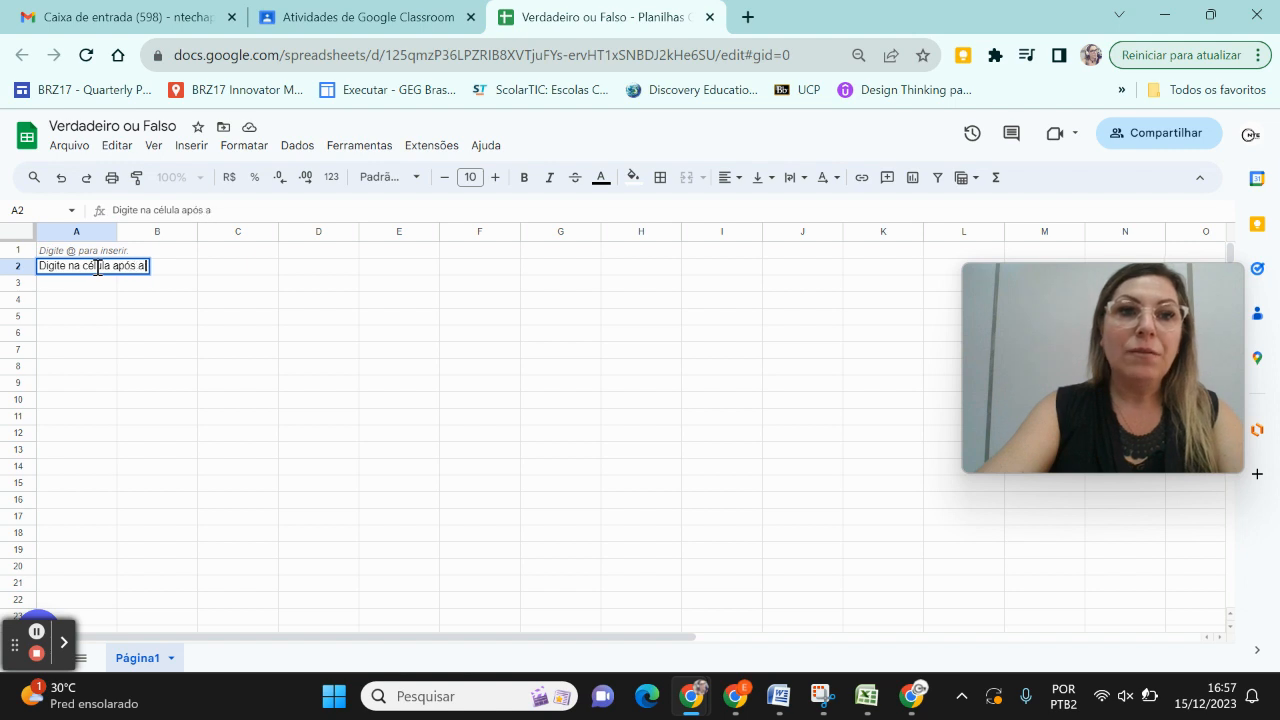
{"action": "type", "text": " afirmação"}
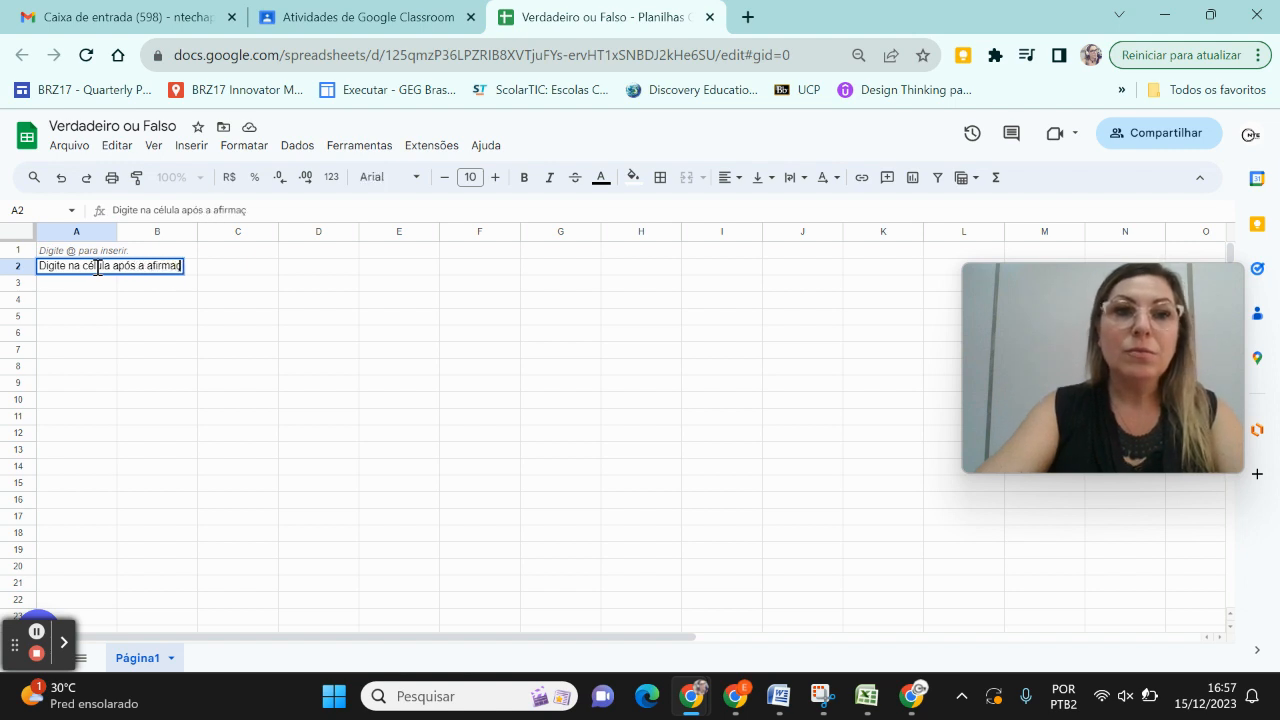
{"action": "key", "text": "BackSpace"}
{"action": "key", "text": "BackSpace"}
{"action": "key", "text": "BackSpace"}
{"action": "key", "text": "BackSpace"}
{"action": "key", "text": "BackSpace"}
{"action": "key", "text": "BackSpace"}
{"action": "key", "text": "BackSpace"}
{"action": "key", "text": "BackSpace"}
{"action": "key", "text": "BackSpace"}
{"action": "key", "text": "BackSpace"}
{"action": "key", "text": "BackSpace"}
{"action": "key", "text": "BackSpace"}
{"action": "key", "text": "BackSpace"}
{"action": "key", "text": "BackSpace"}
{"action": "key", "text": "BackSpace"}
{"action": "key", "text": "BackSpace"}
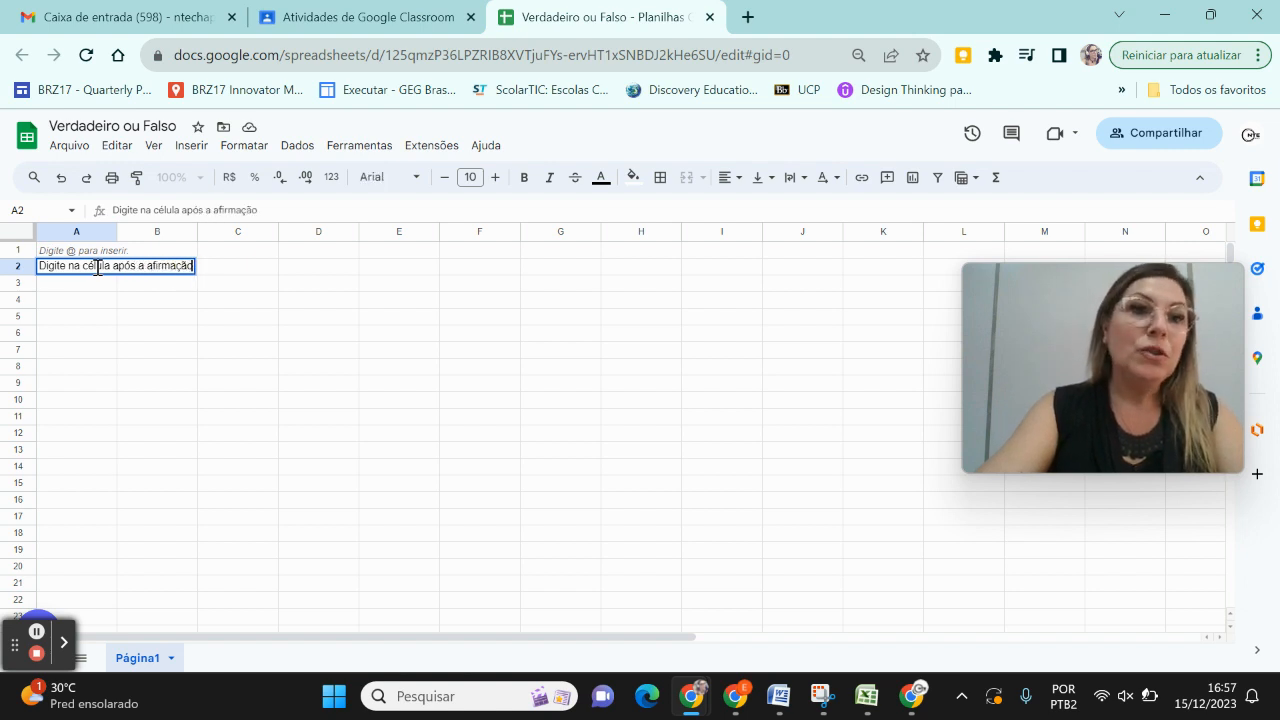
{"action": "type", "text": "se a a fi"}
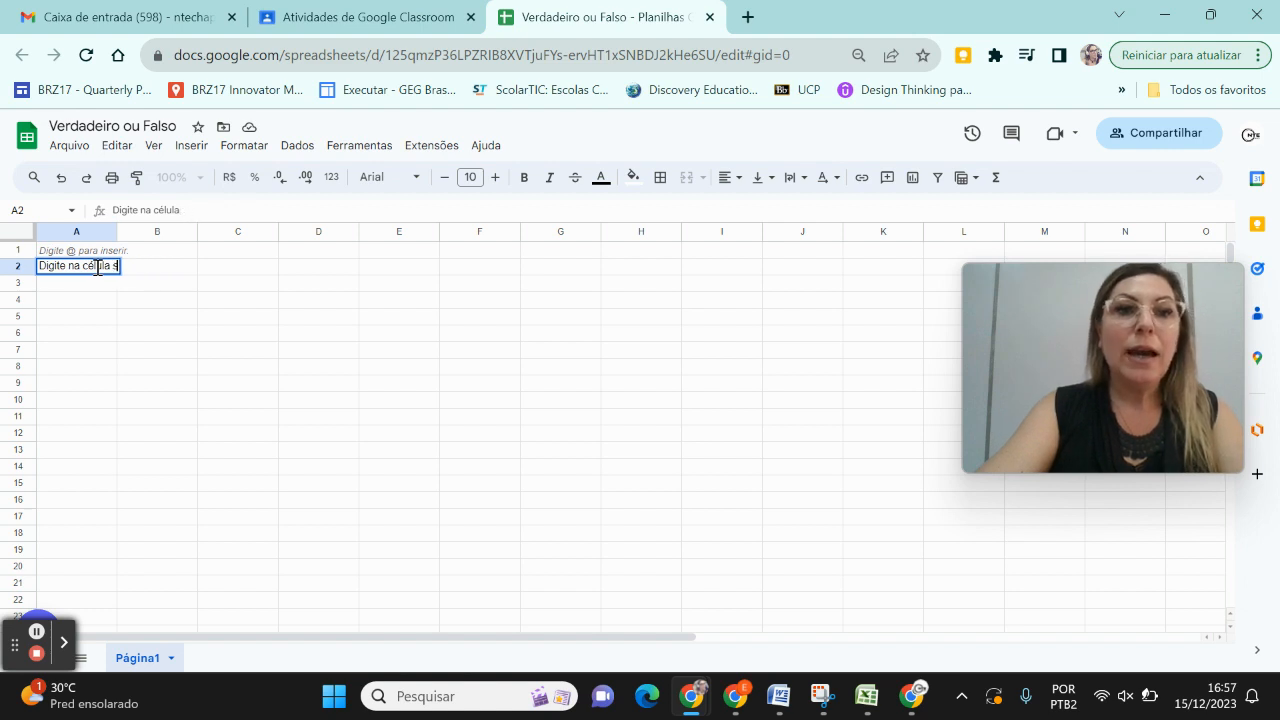
{"action": "key", "text": "BackSpace"}
{"action": "key", "text": "BackSpace"}
{"action": "key", "text": "BackSpace"}
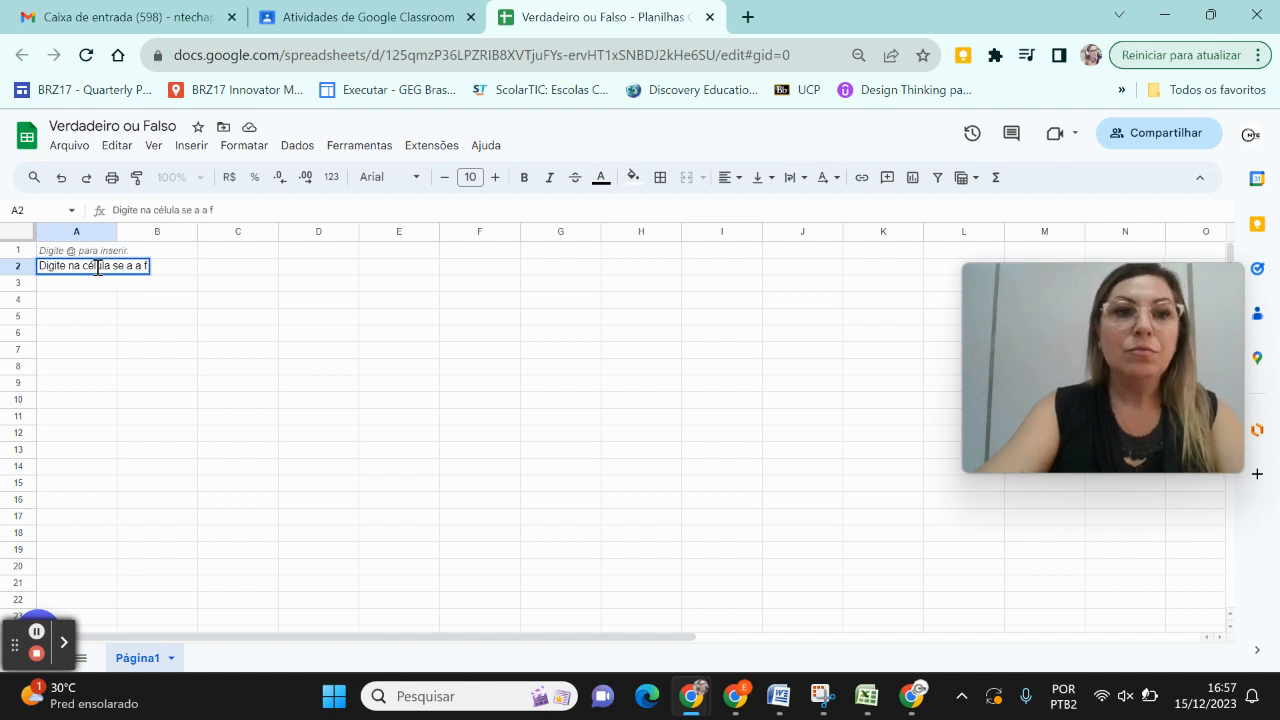
{"action": "type", "text": "firmação é"}
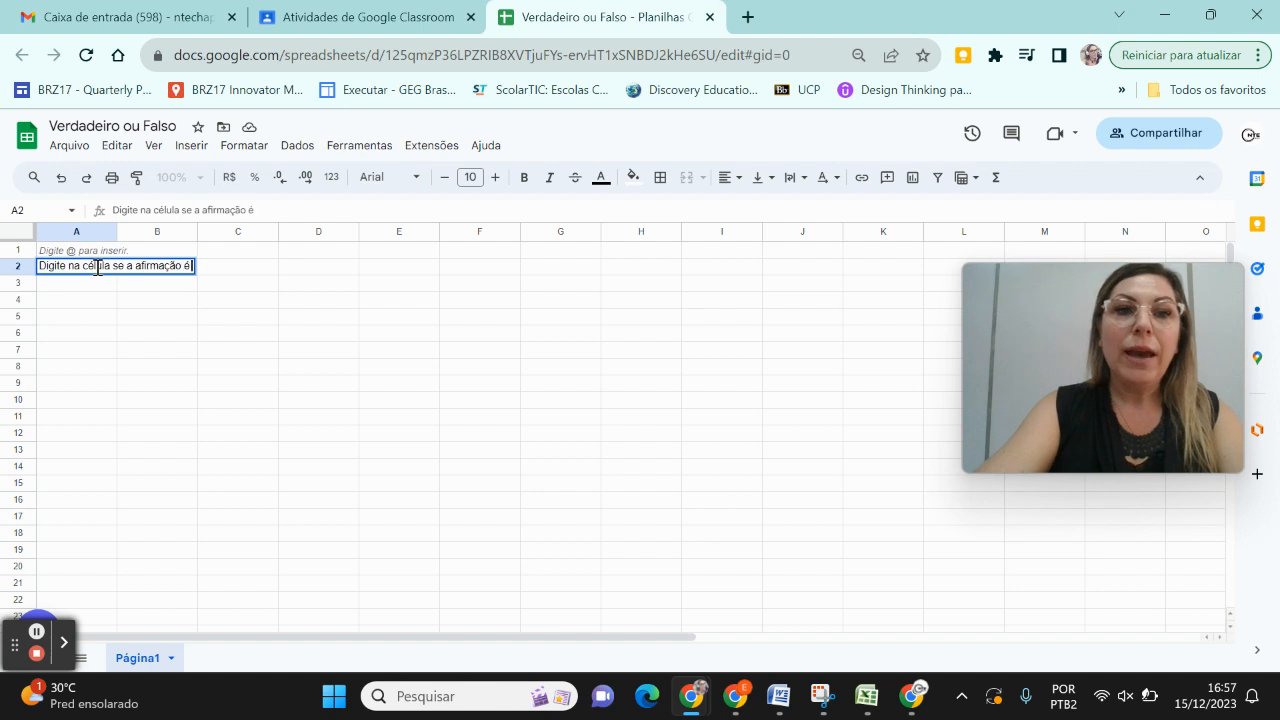
{"action": "type", "text": " verdade ou falsa"}
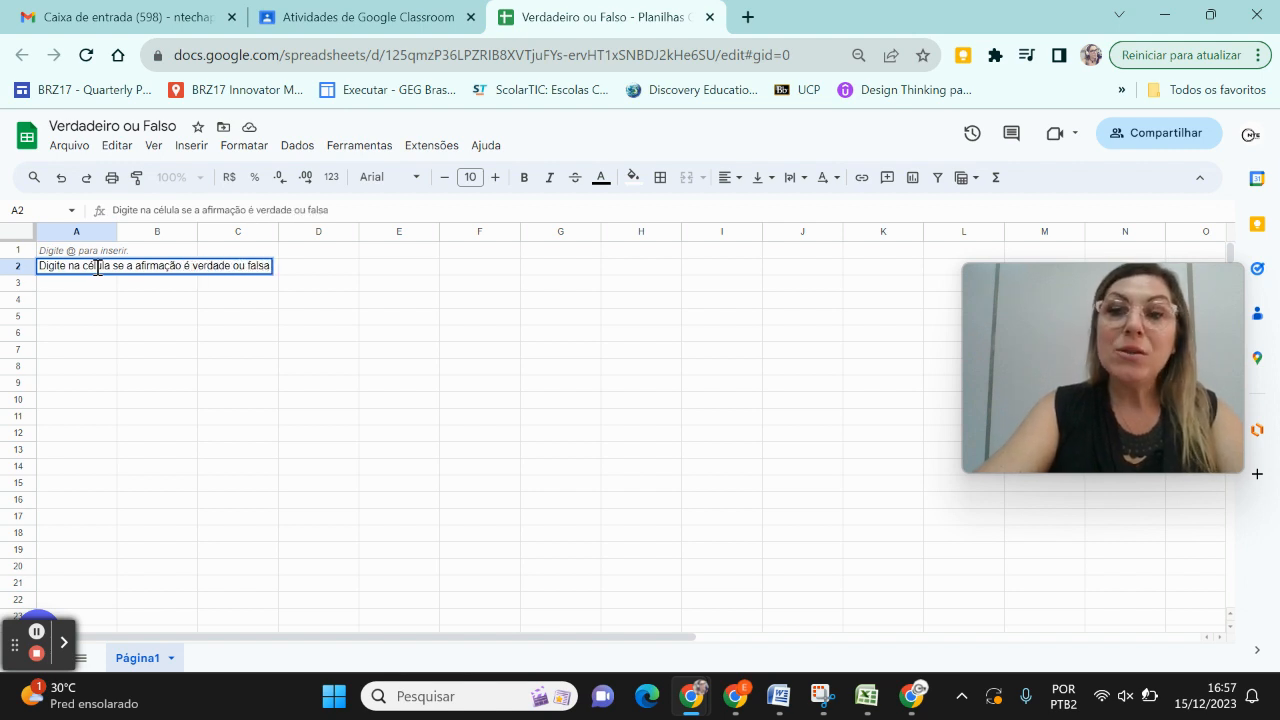
{"action": "type", "text": " -"}
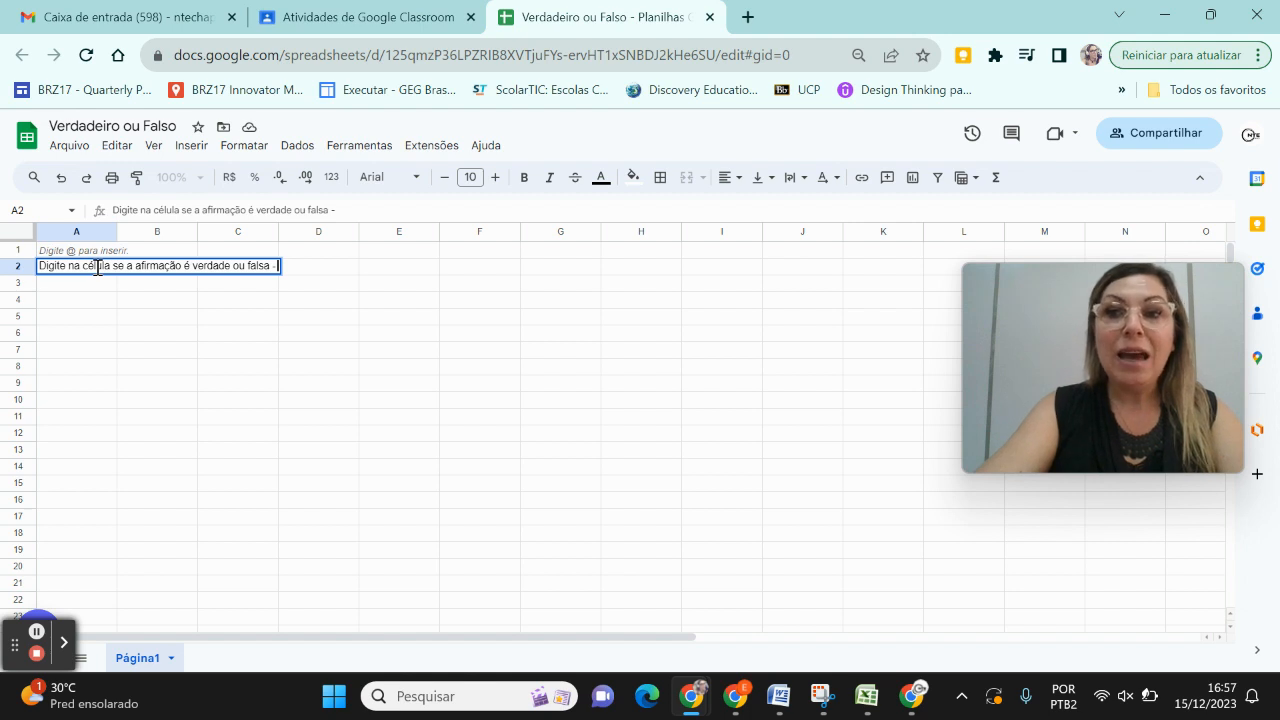
{"action": "type", "text": " V ou"}
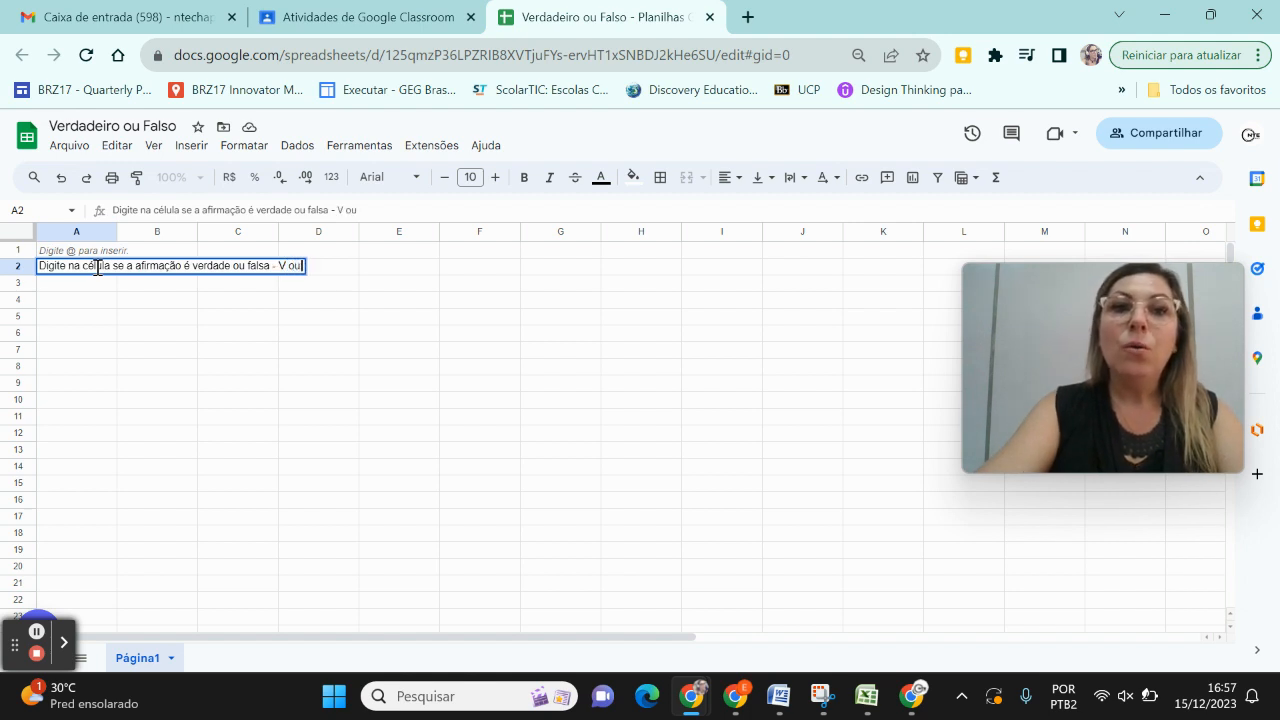
{"action": "type", "text": " F"}
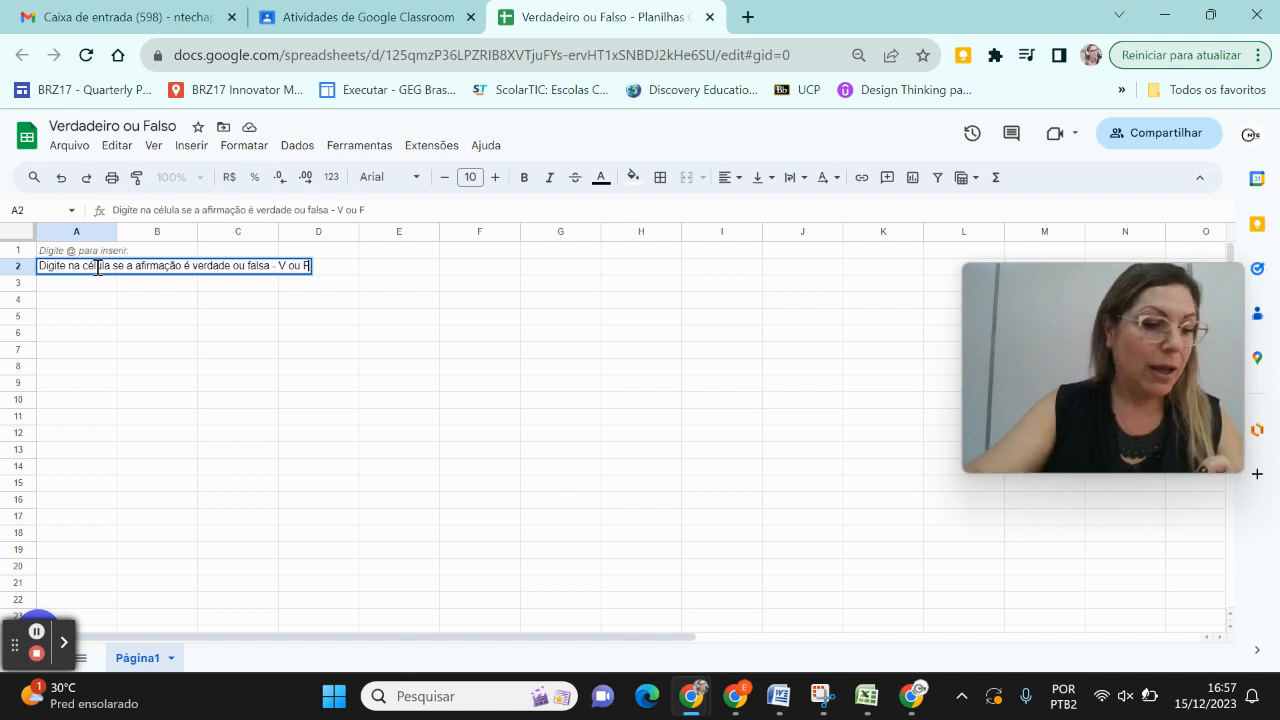
{"action": "left_click", "coordinate": [50, 305]}
{"action": "left_click", "coordinate": [77, 270]}
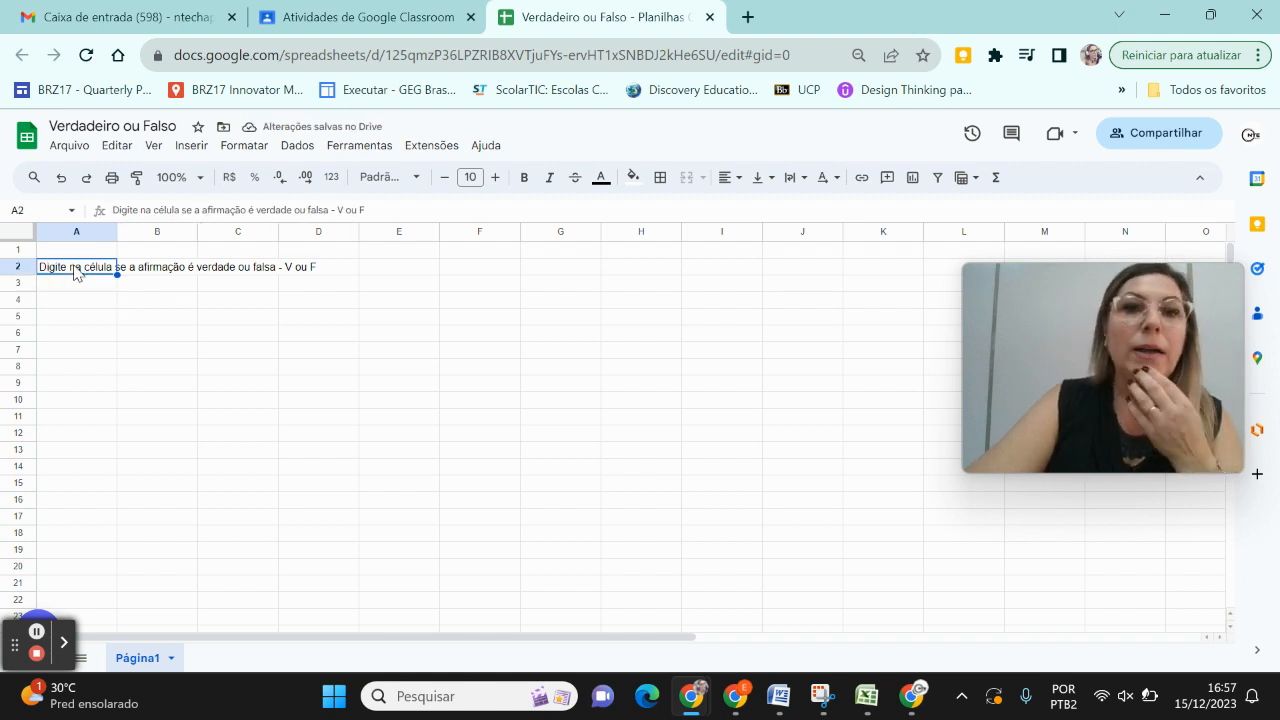
Step: Increase the font size of the instruction in cell A2 to 22
{"action": "left_click", "coordinate": [495, 178]}
{"action": "left_click", "coordinate": [496, 180]}
{"action": "left_click", "coordinate": [496, 180]}
{"action": "left_click", "coordinate": [496, 180]}
{"action": "left_click", "coordinate": [496, 180]}
{"action": "left_click", "coordinate": [496, 180]}
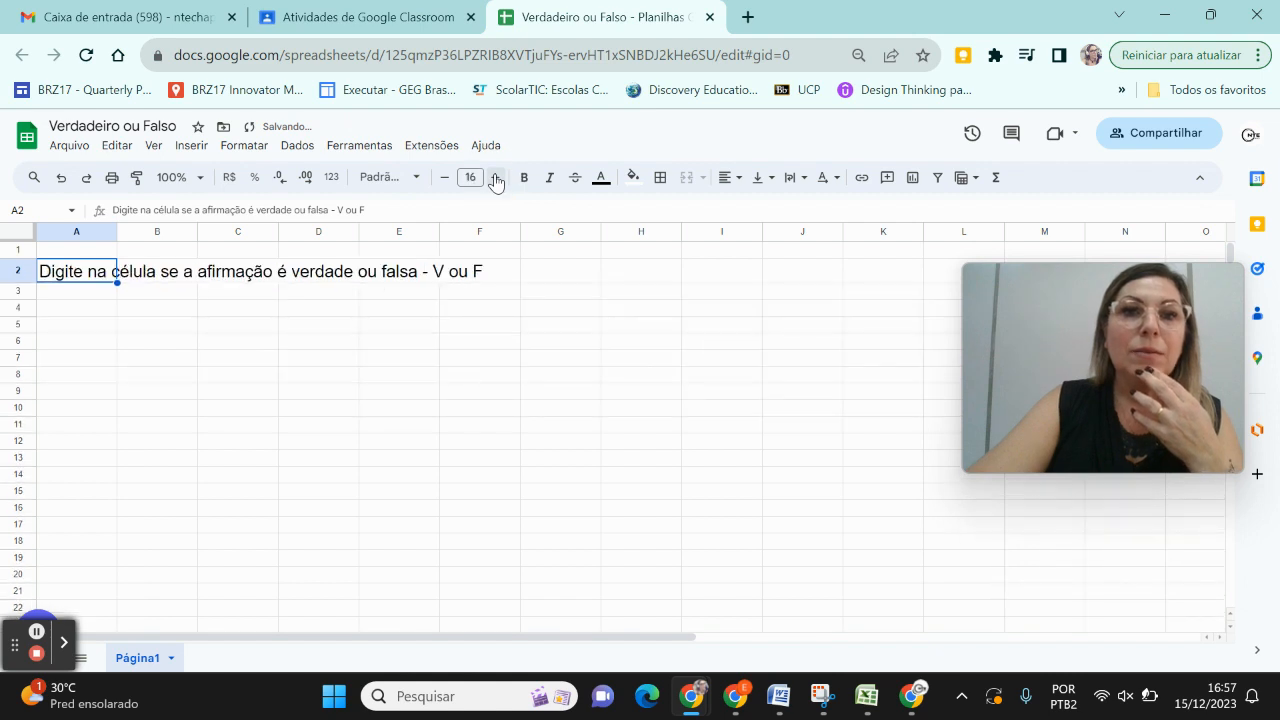
{"action": "left_click", "coordinate": [496, 180]}
{"action": "left_click", "coordinate": [496, 180]}
{"action": "left_click", "coordinate": [496, 180]}
{"action": "left_click", "coordinate": [496, 180]}
{"action": "left_click", "coordinate": [496, 180]}
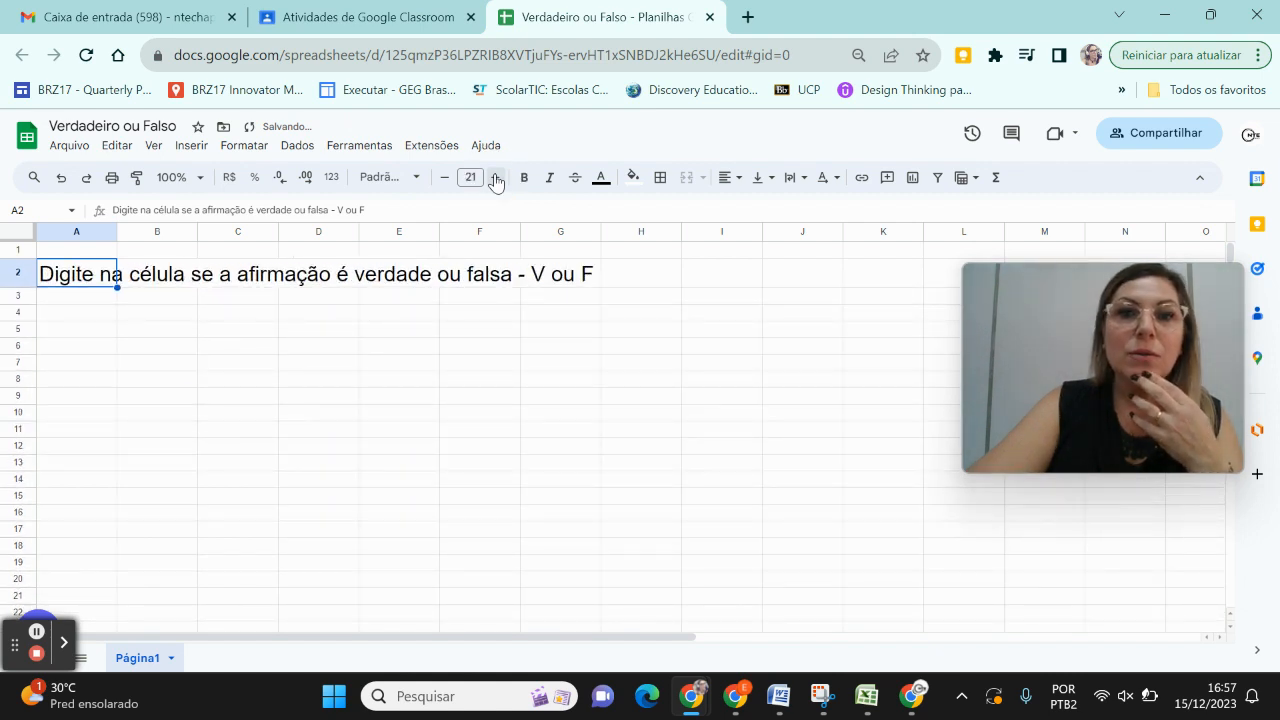
{"action": "left_click", "coordinate": [496, 180]}
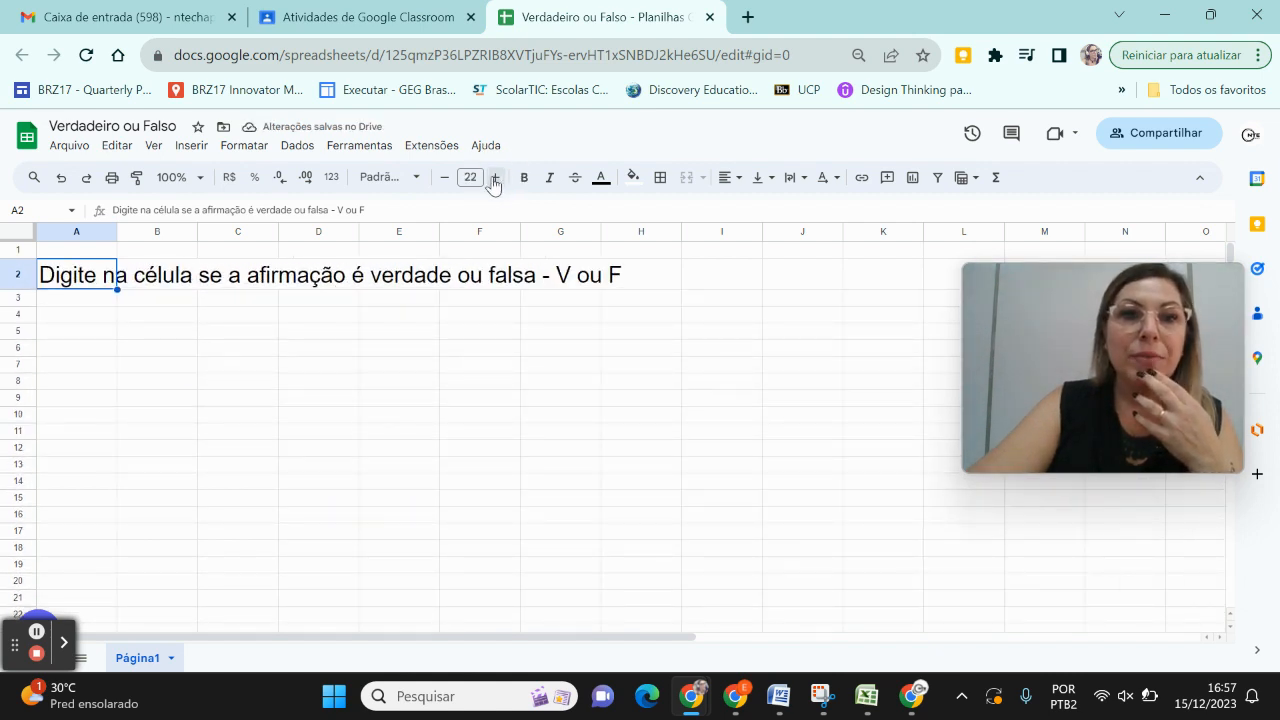
Step: Enter the first statement, "A cidade de Chapecó fica em SC", in cell A5
{"action": "left_click", "coordinate": [88, 336]}
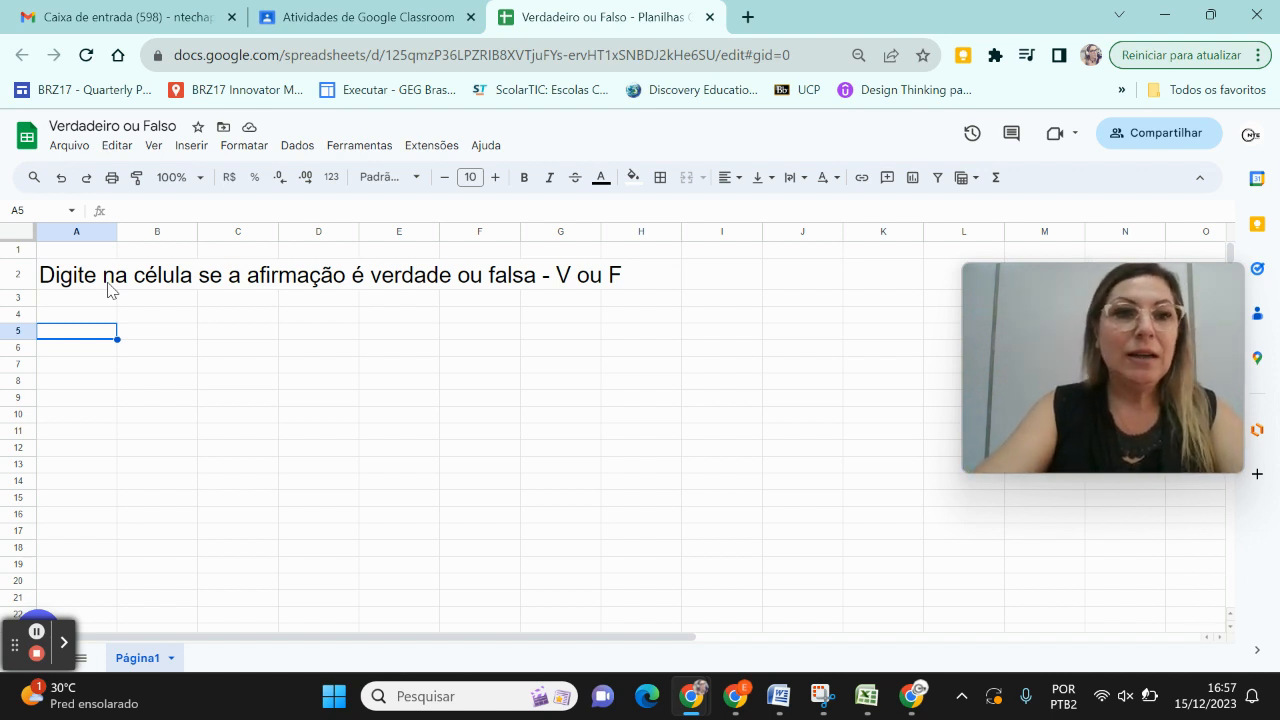
{"action": "type", "text": "A cidade"}
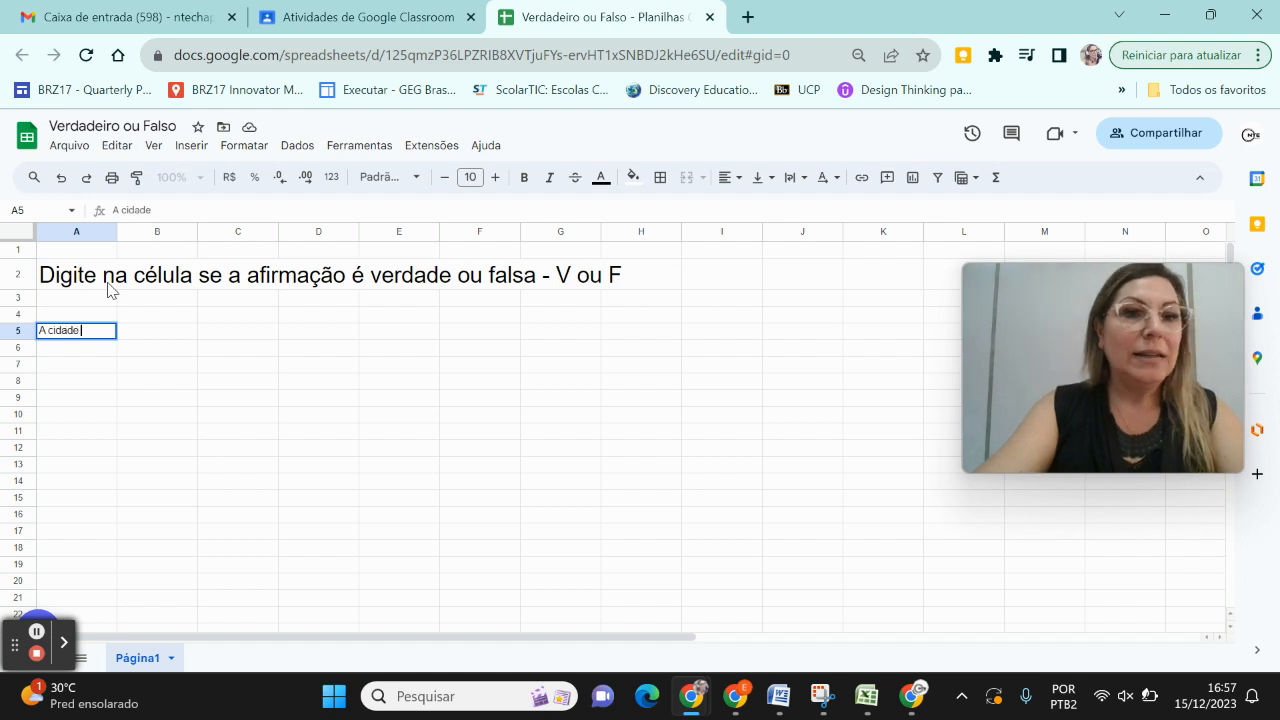
{"action": "type", "text": " de Chapec"}
{"action": "type", "text": "ó"}
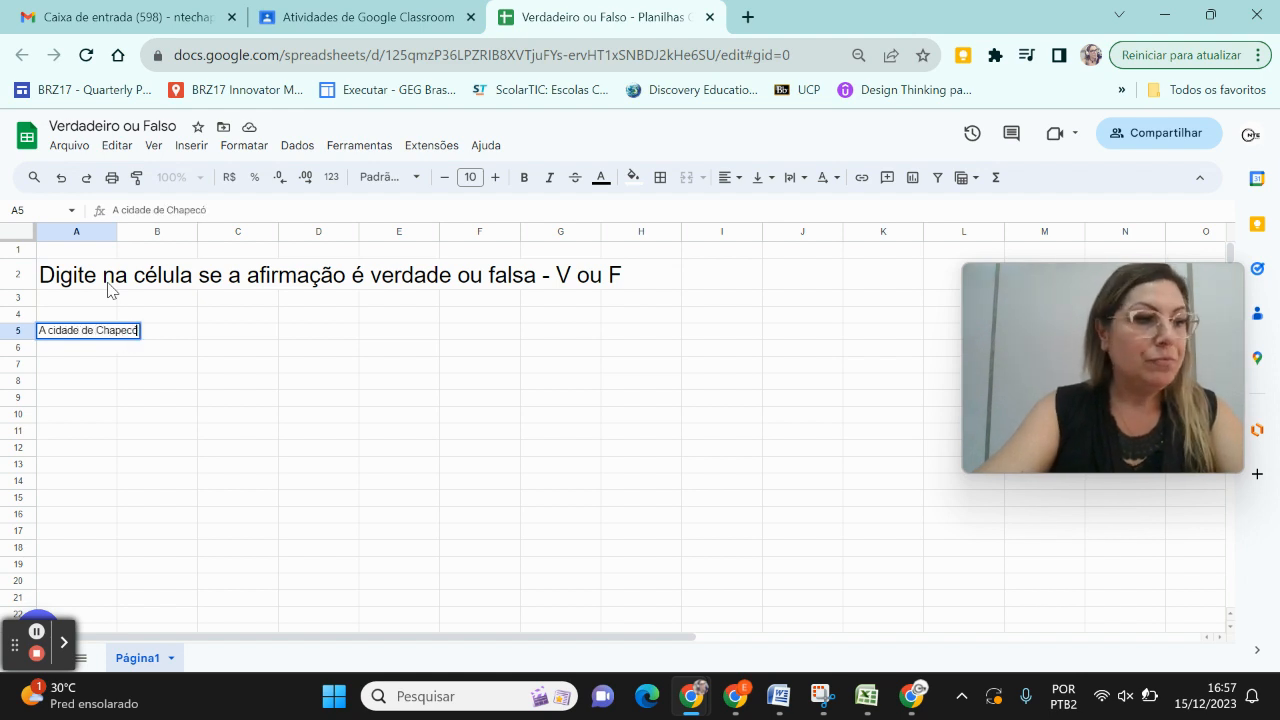
{"action": "type", "text": " fica em SC"}
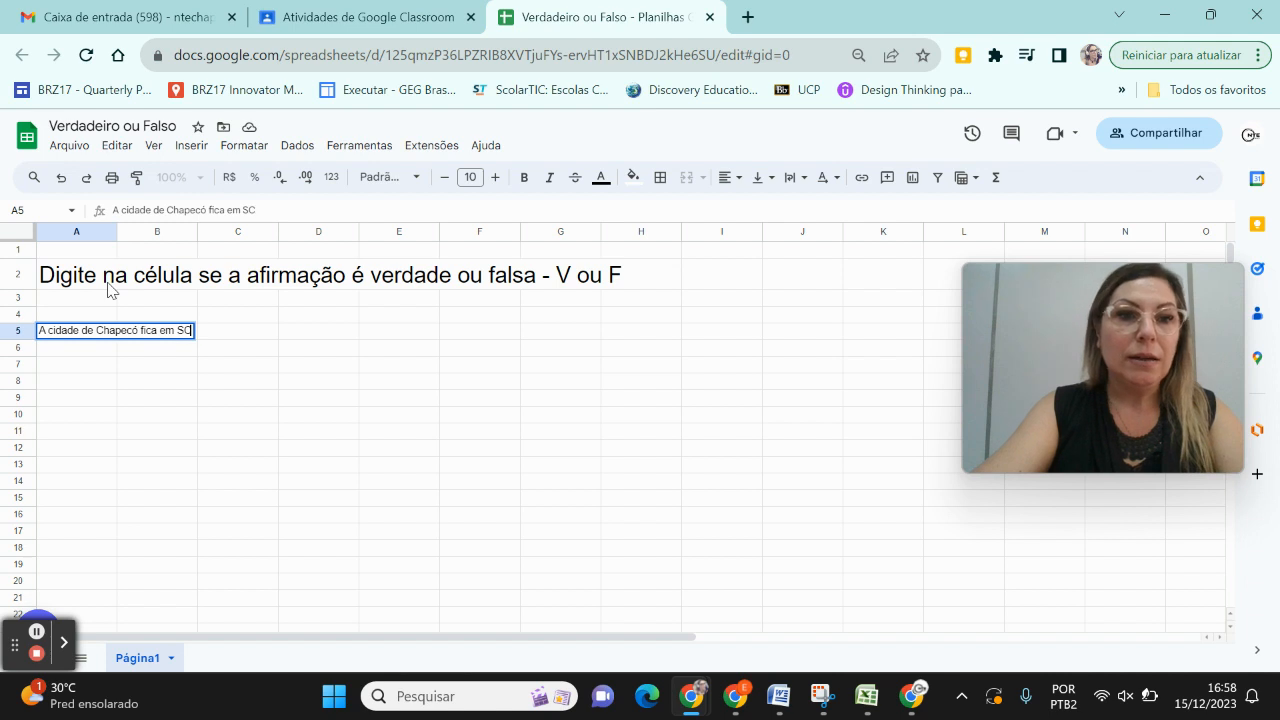
{"action": "key", "text": "Return"}
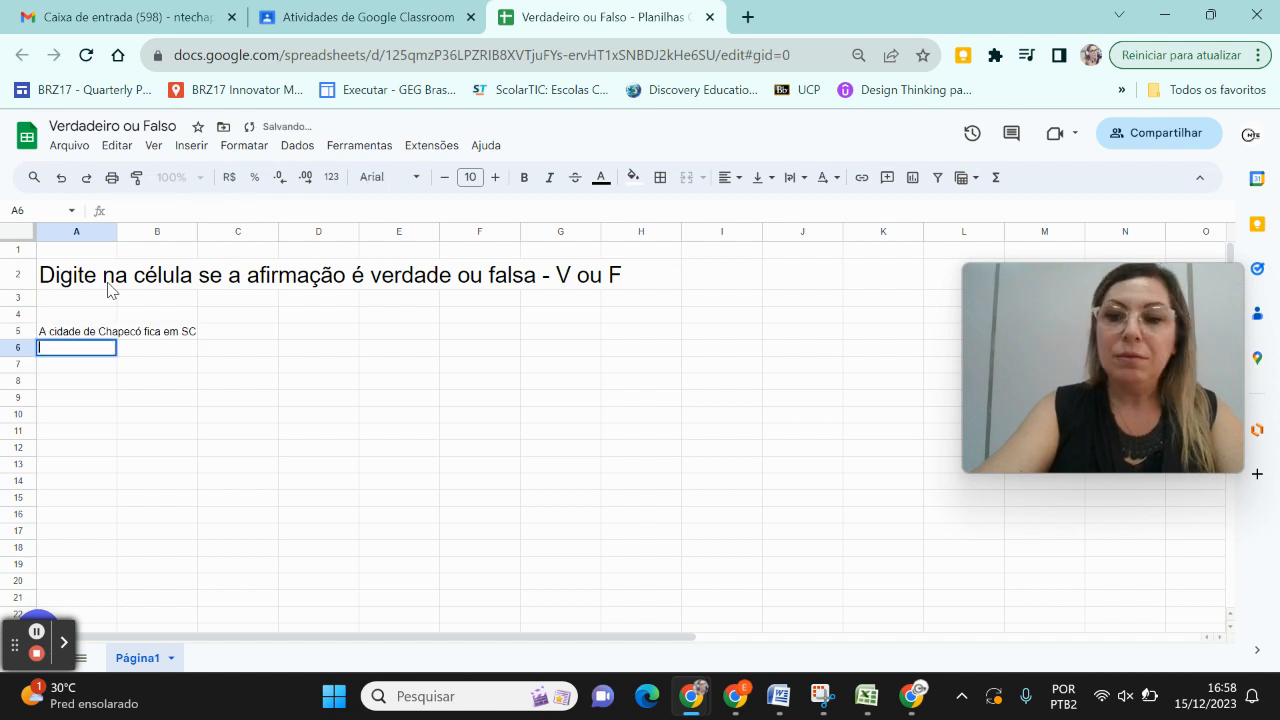
Step: Enter the second statement, "A cidade de Santa Maria fica no PR", in cell A7
{"action": "key", "text": "Return"}
{"action": "type", "text": "A cida"}
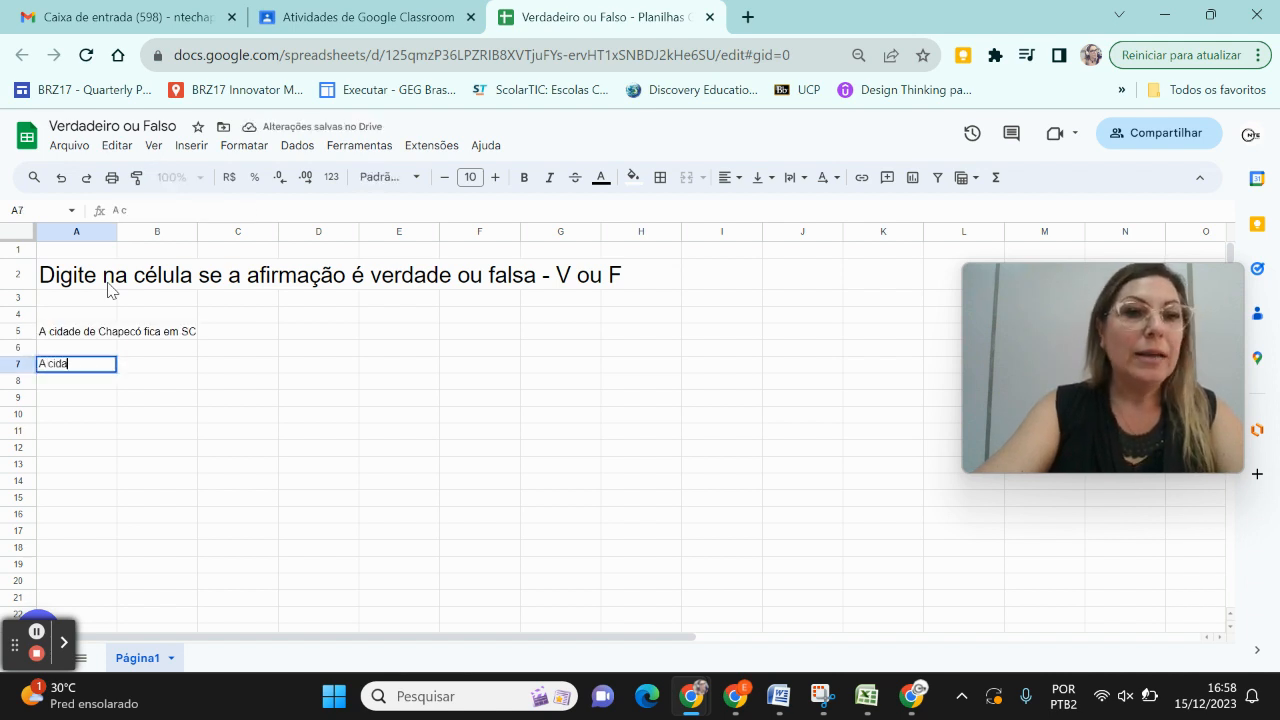
{"action": "type", "text": "de de San"}
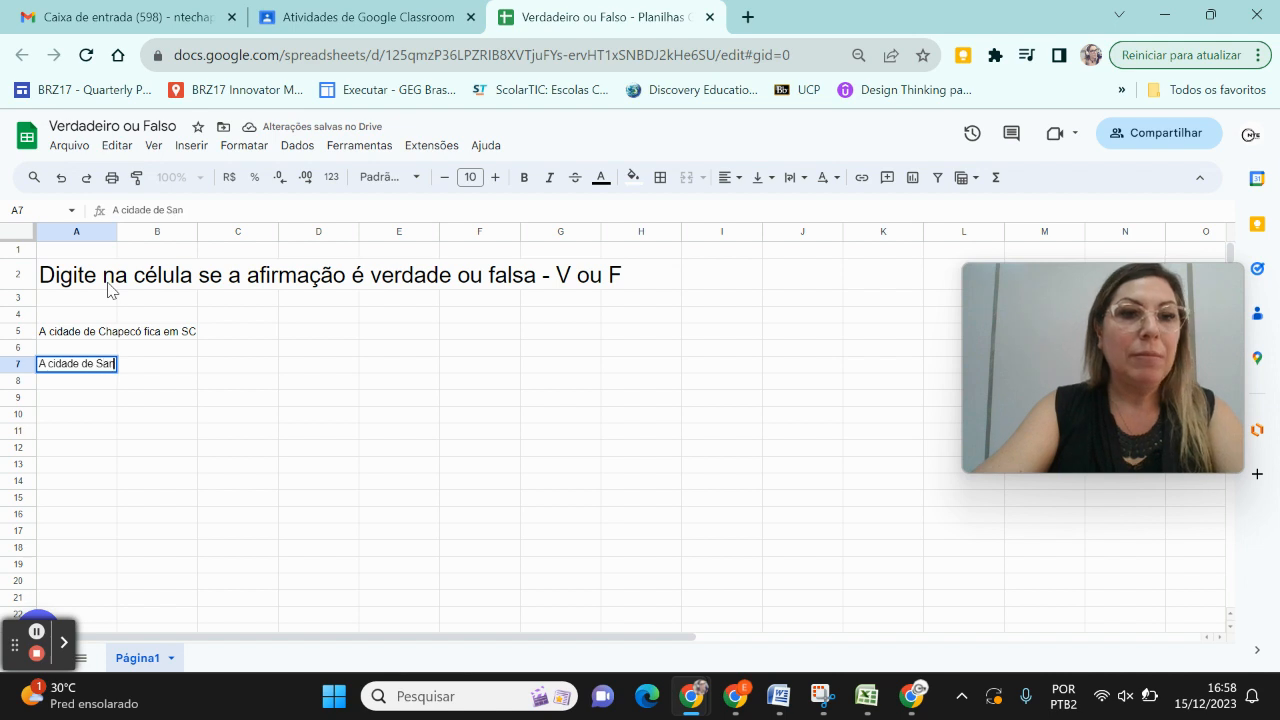
{"action": "type", "text": "ta Mari"}
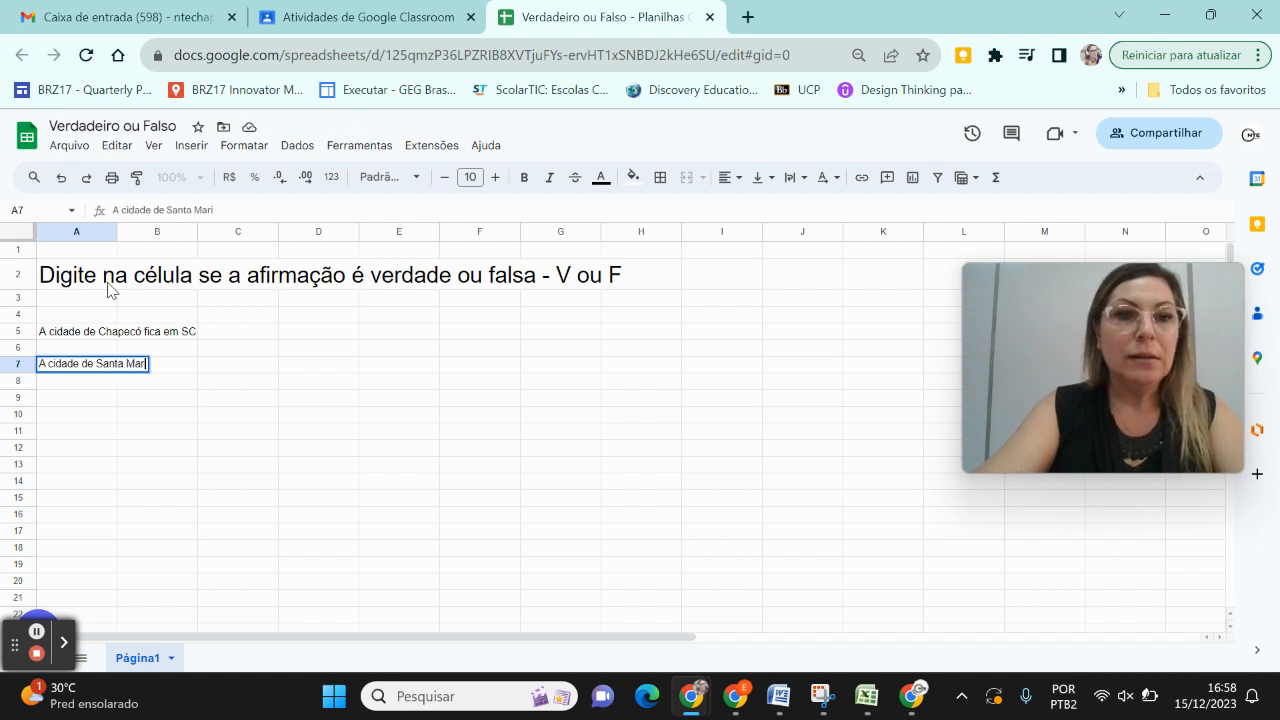
{"action": "type", "text": "a fica e"}
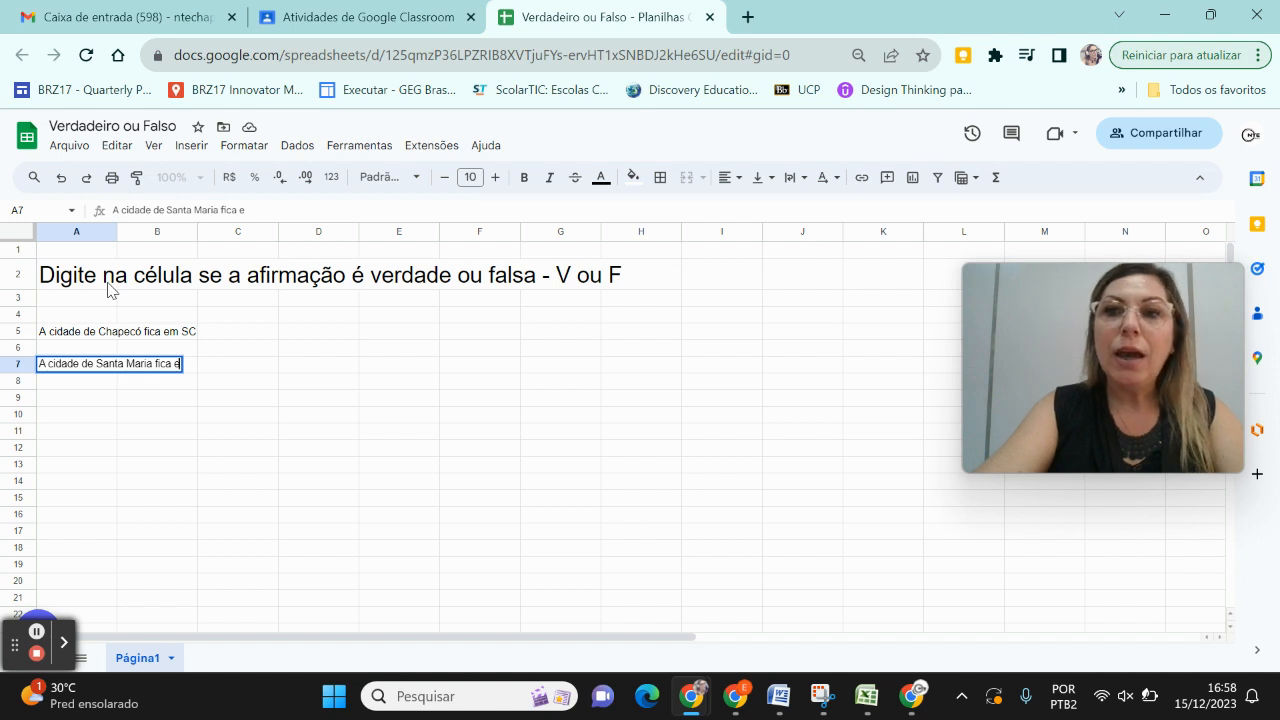
{"action": "type", "text": "m"}
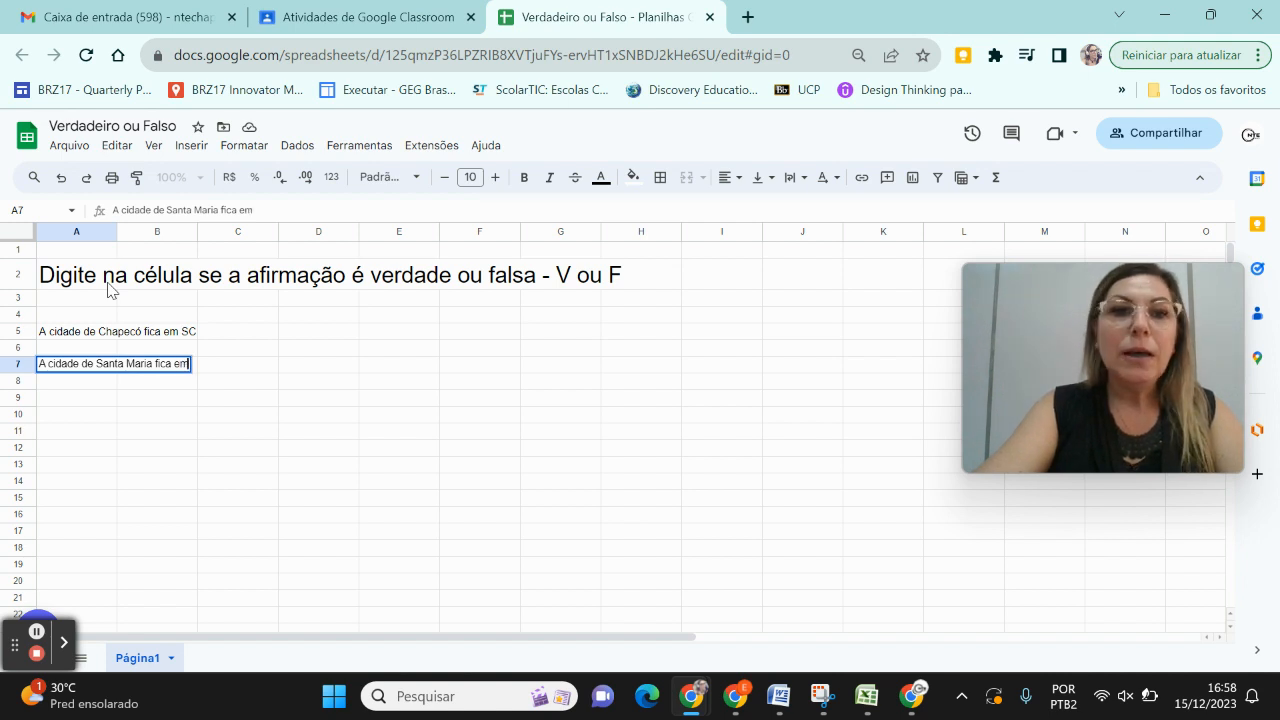
{"action": "key", "text": "BackSpace"}
{"action": "key", "text": "BackSpace"}
{"action": "type", "text": "no PR"}
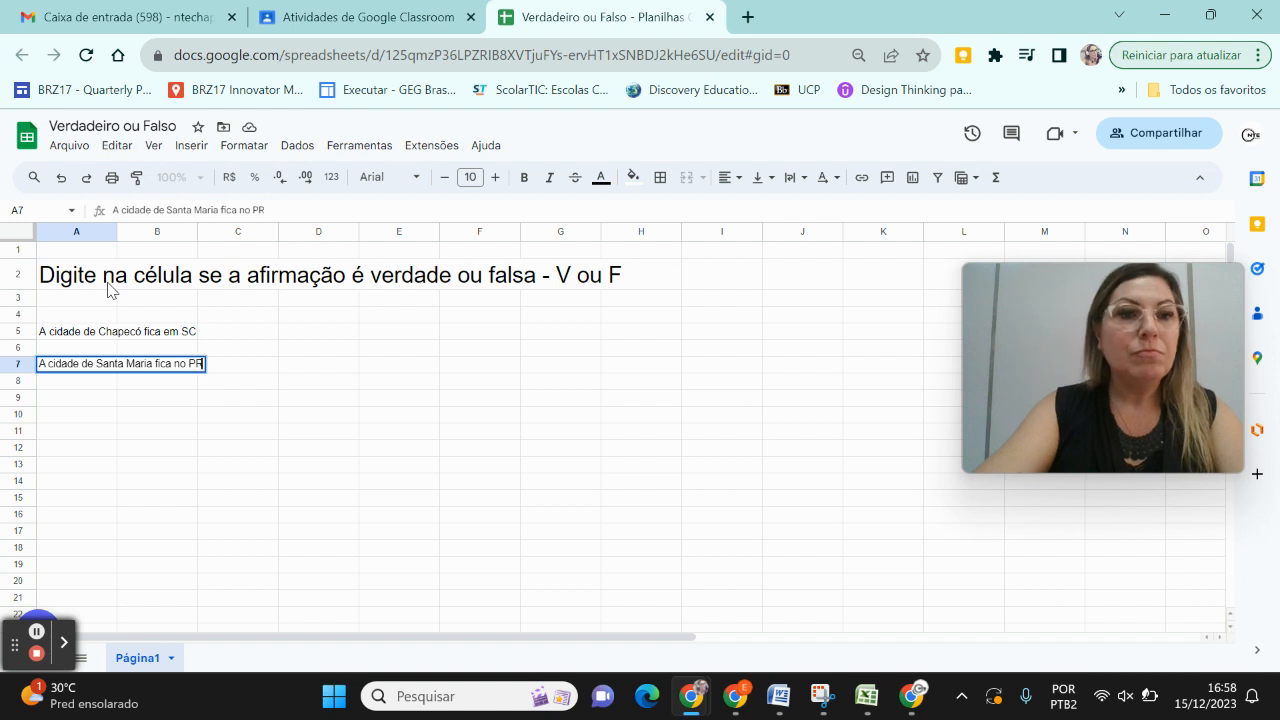
{"action": "key", "text": "Return"}
Step: Enter the third statement, "A cidade de Cascavel fica no PR", in cell A9
{"action": "key", "text": "Down"}
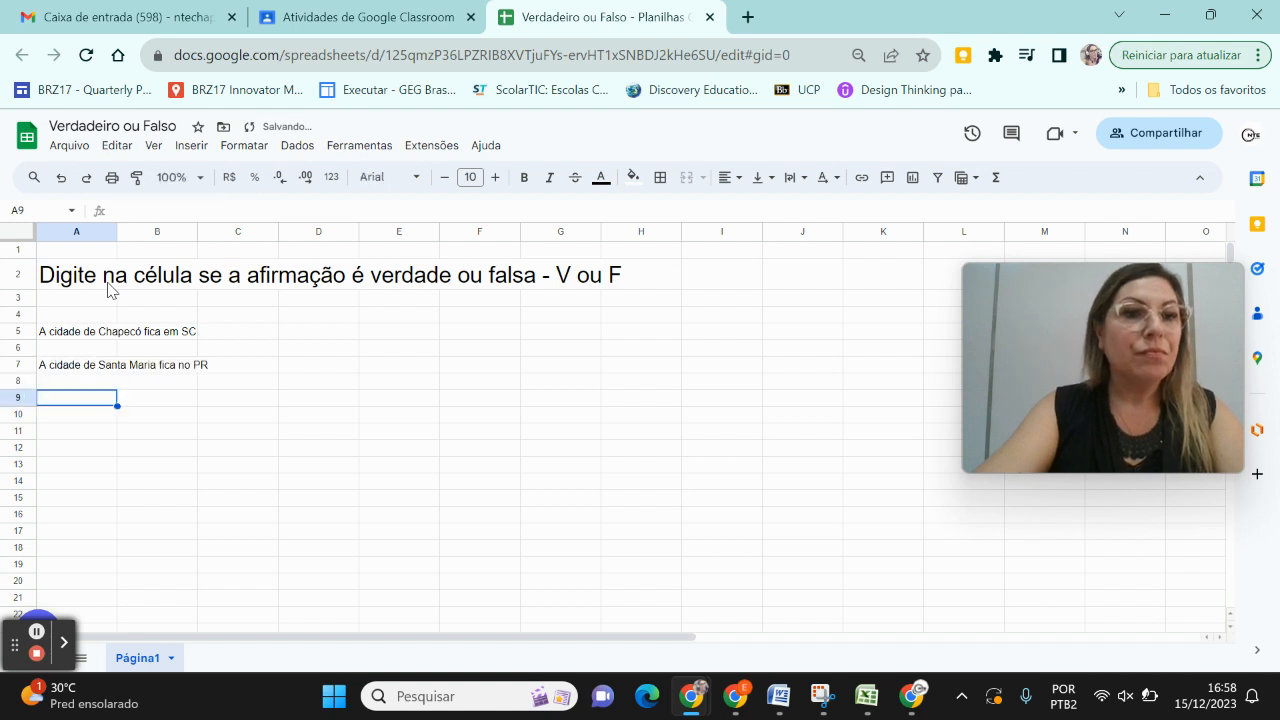
{"action": "type", "text": "A cidade"}
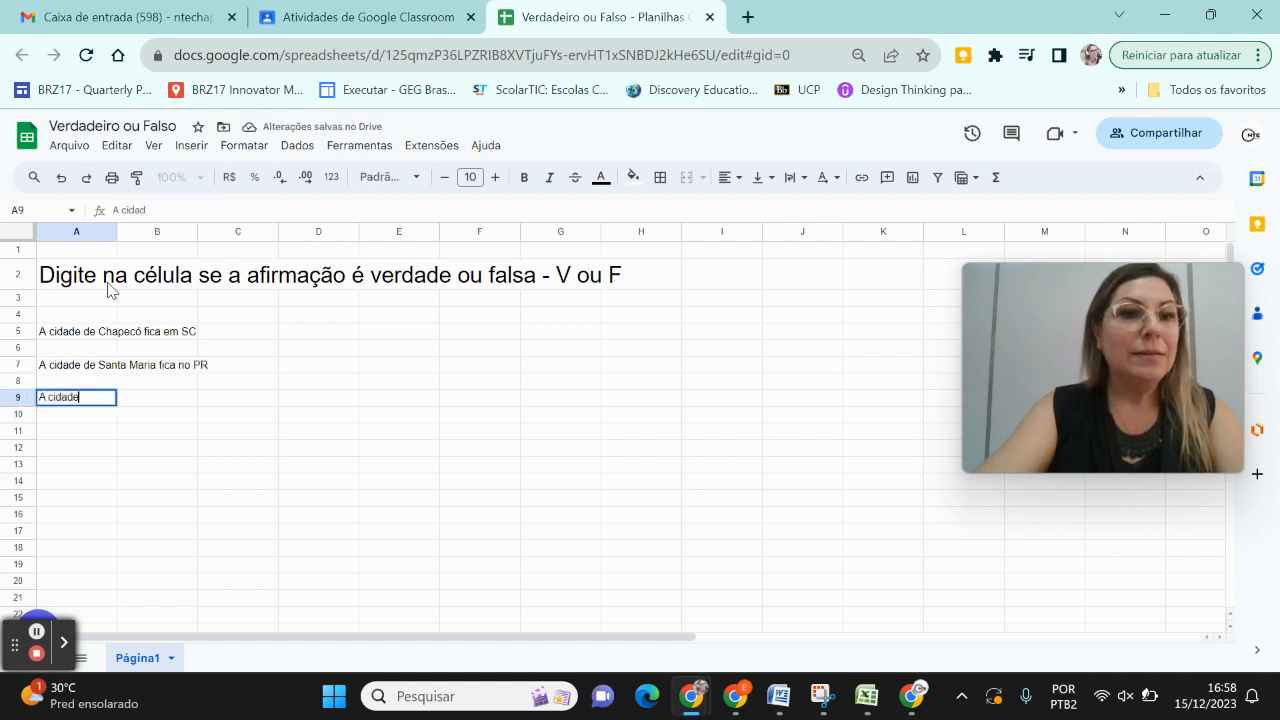
{"action": "type", "text": " de Cas"}
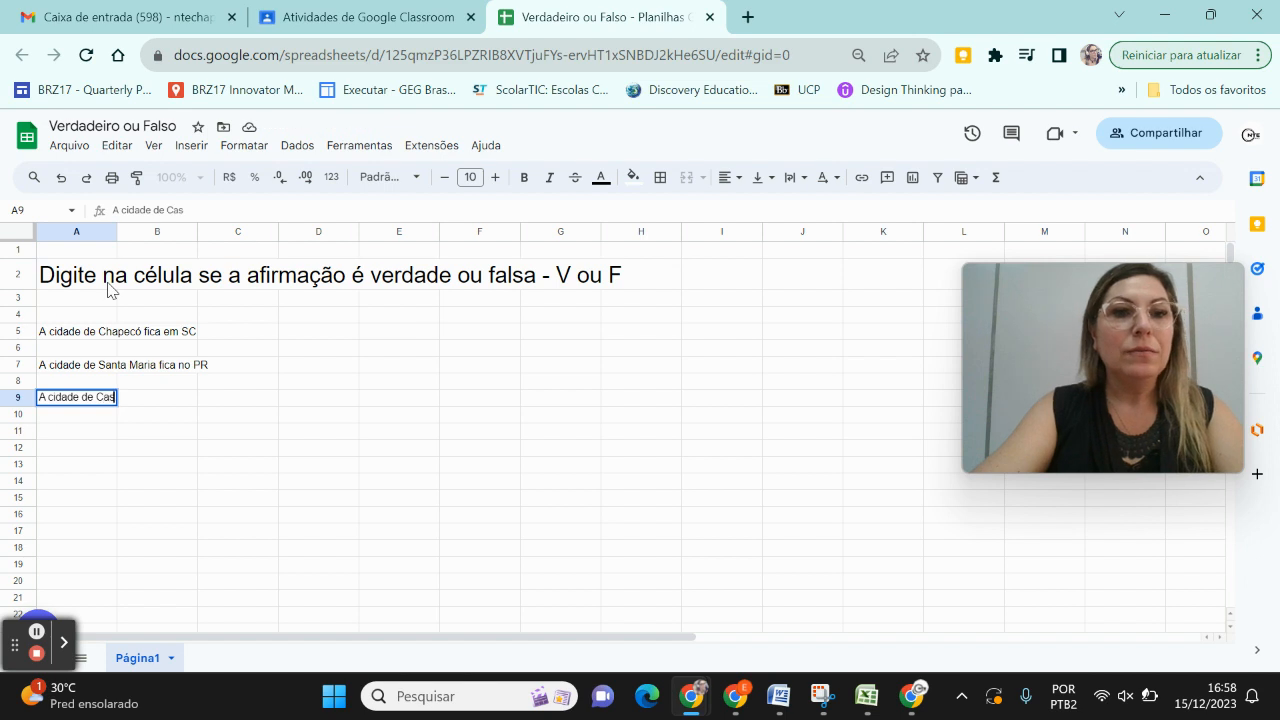
{"action": "type", "text": "cavel fica"}
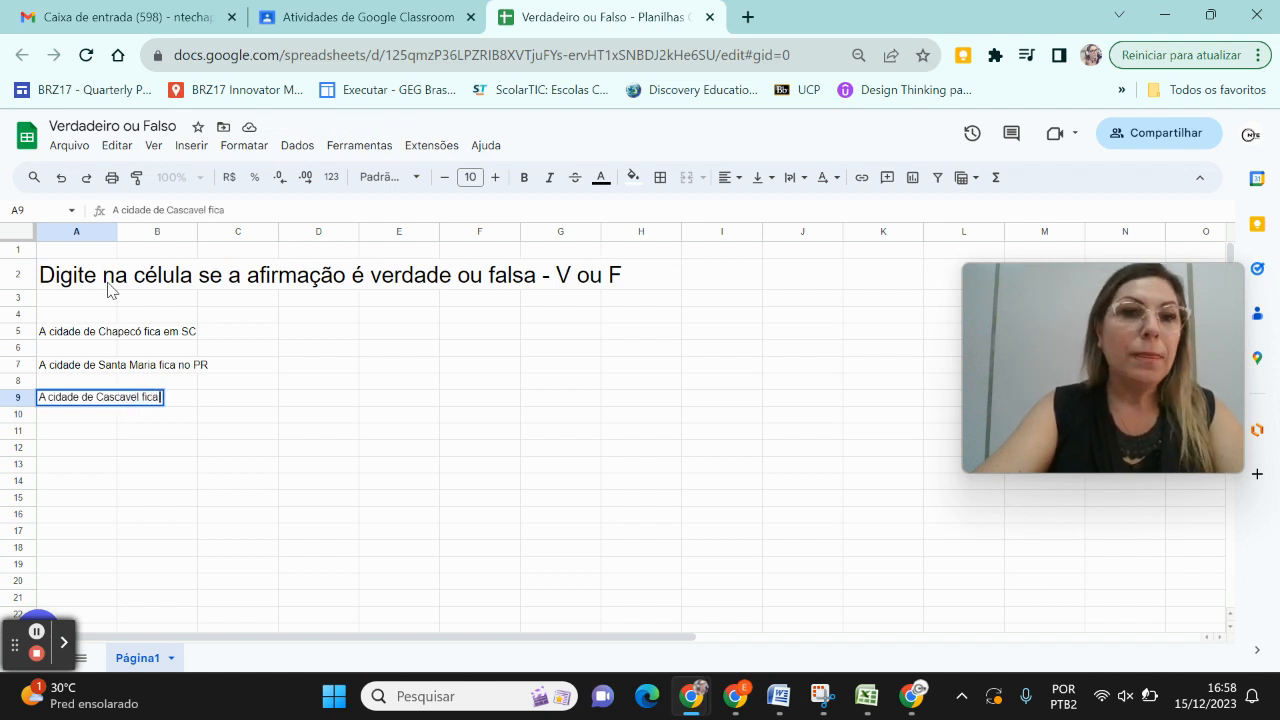
{"action": "type", "text": " no PR"}
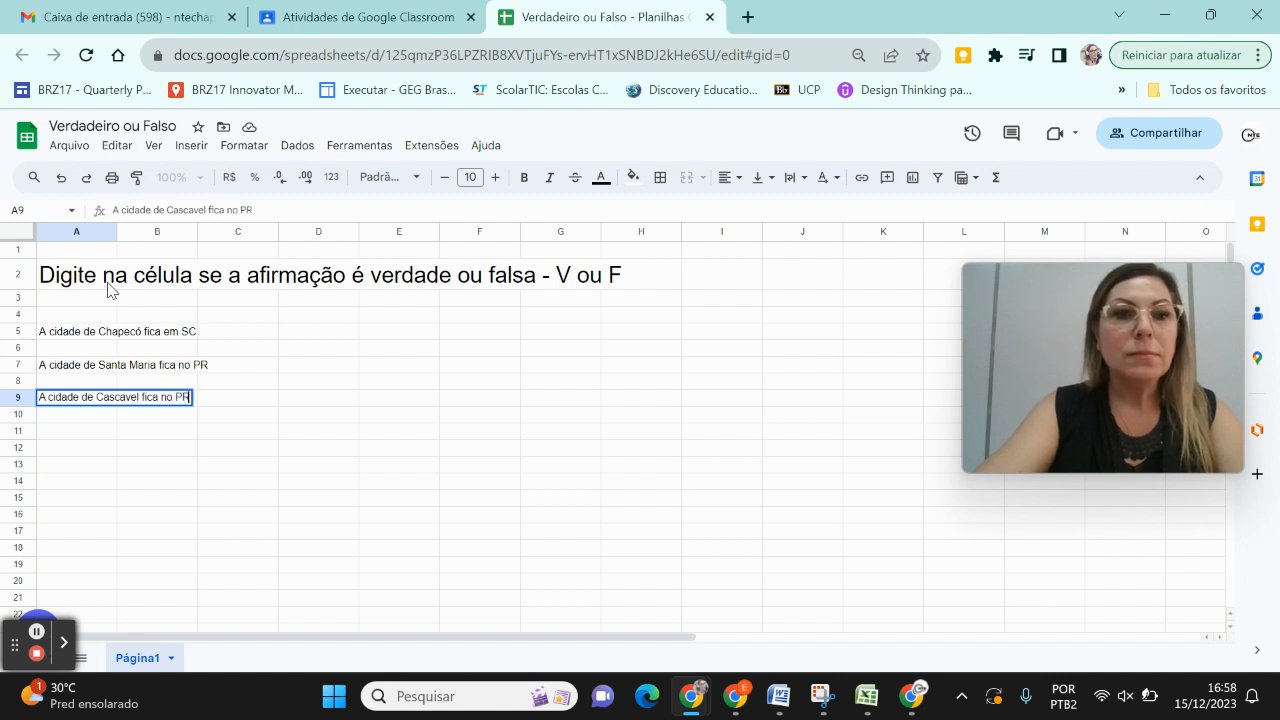
{"action": "key", "text": "Return"}
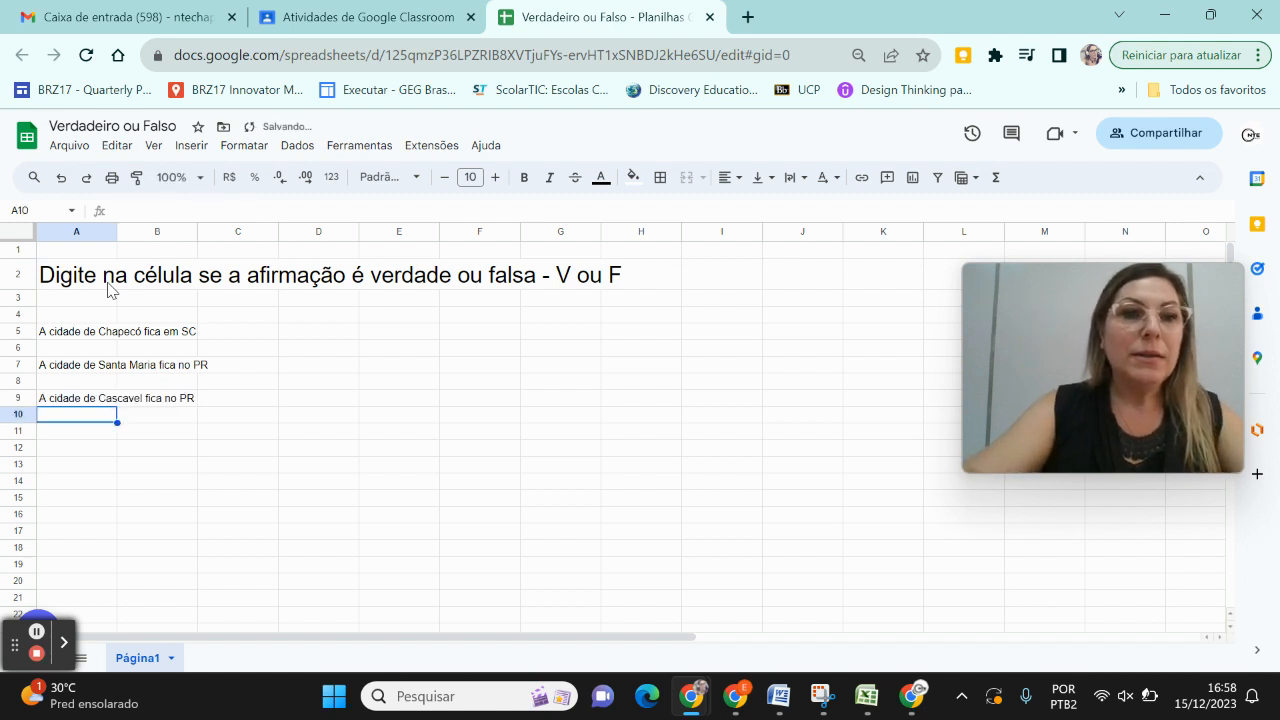
Step: Set the font size of the statements in A5:A9 to 21 and widen column A so they fit inside it
{"action": "left_click_drag", "start_coordinate": [90, 336], "coordinate": [100, 400]}
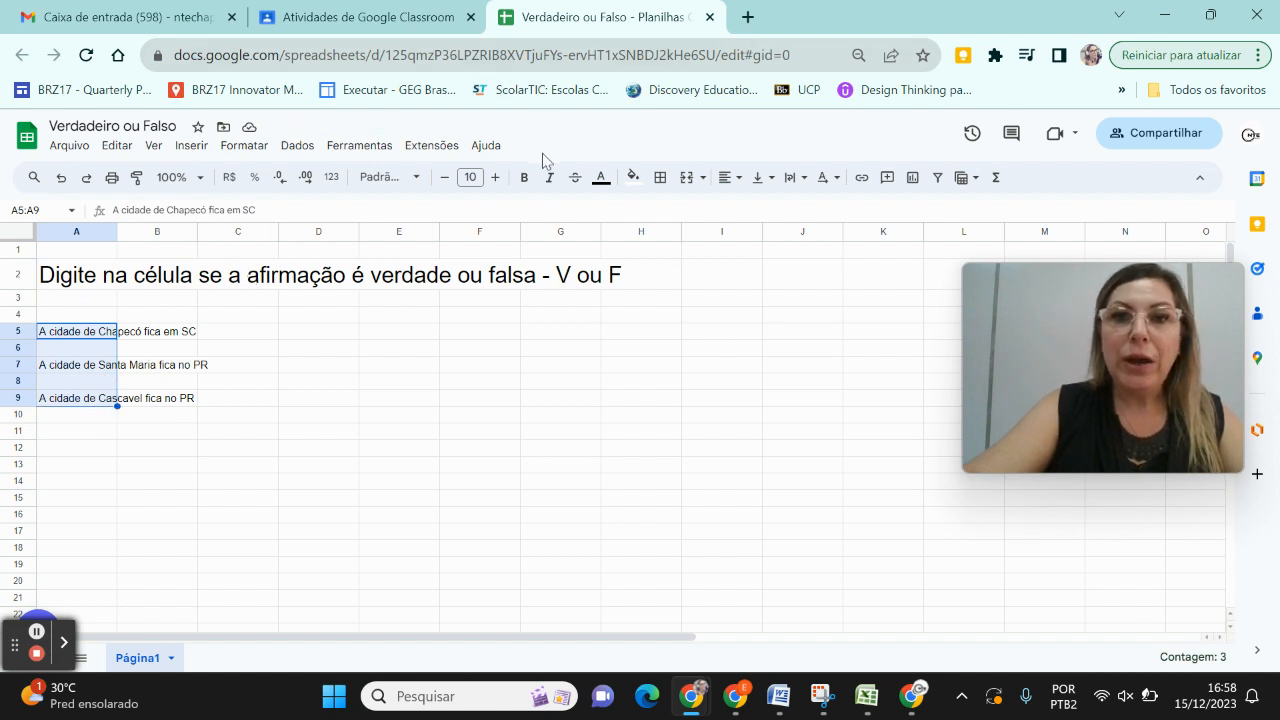
{"action": "left_click", "coordinate": [498, 179]}
{"action": "left_click", "coordinate": [498, 179]}
{"action": "left_click", "coordinate": [498, 179]}
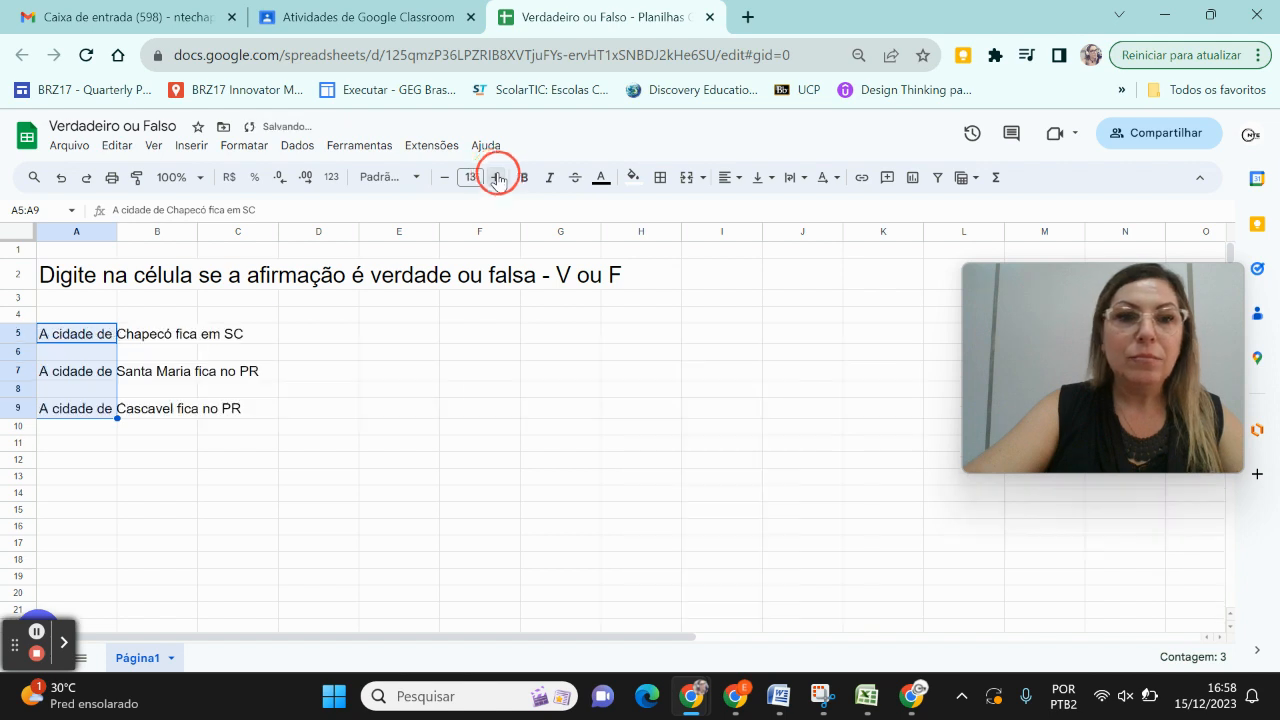
{"action": "left_click", "coordinate": [498, 179]}
{"action": "left_click", "coordinate": [498, 179]}
{"action": "left_click", "coordinate": [498, 179]}
{"action": "left_click", "coordinate": [498, 179]}
{"action": "left_click", "coordinate": [498, 179]}
{"action": "left_click", "coordinate": [498, 179]}
{"action": "left_click", "coordinate": [498, 179]}
{"action": "left_click", "coordinate": [498, 179]}
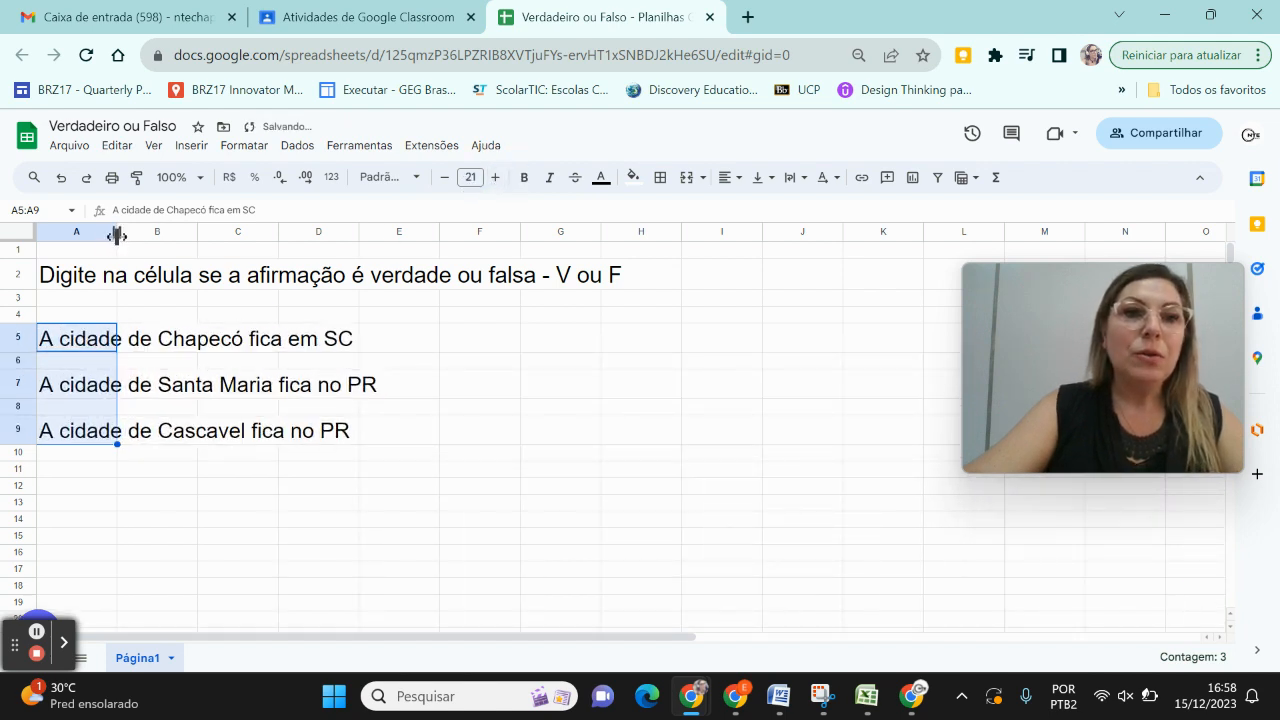
{"action": "left_click_drag", "start_coordinate": [117, 231], "coordinate": [430, 265]}
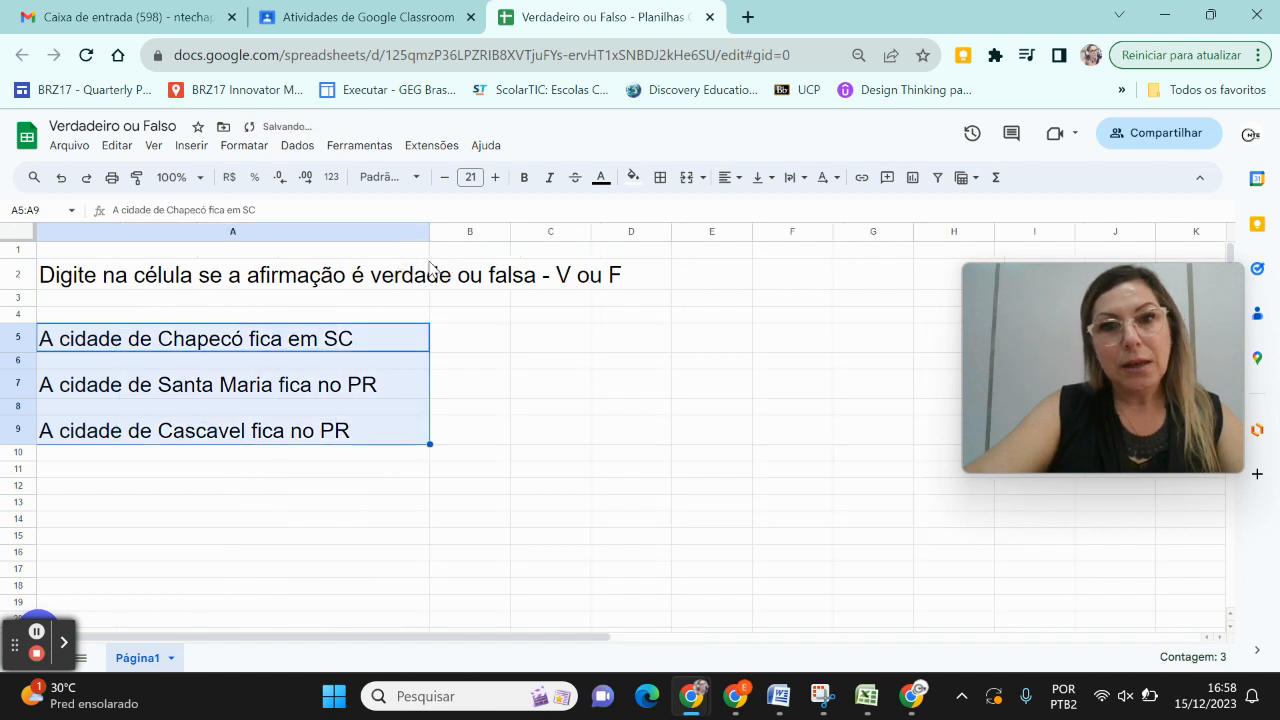
{"action": "left_click", "coordinate": [484, 345]}
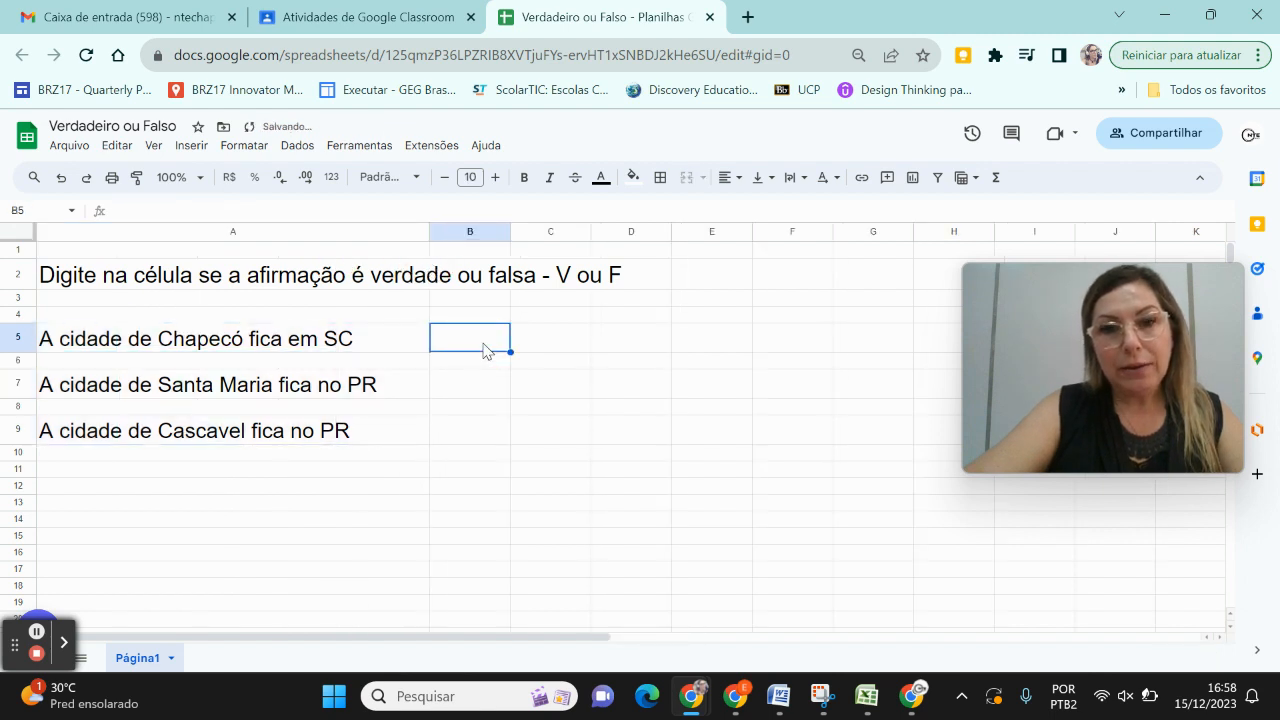
{"action": "left_click", "coordinate": [479, 388]}
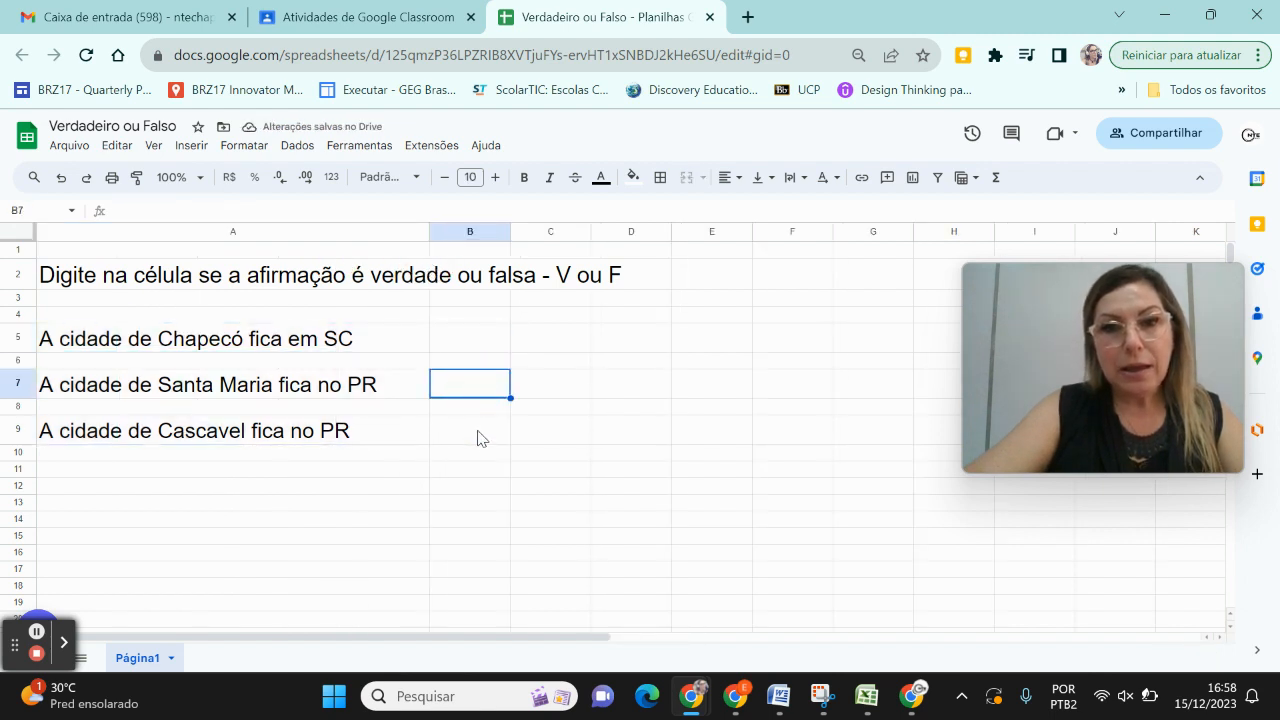
{"action": "left_click", "coordinate": [478, 432]}
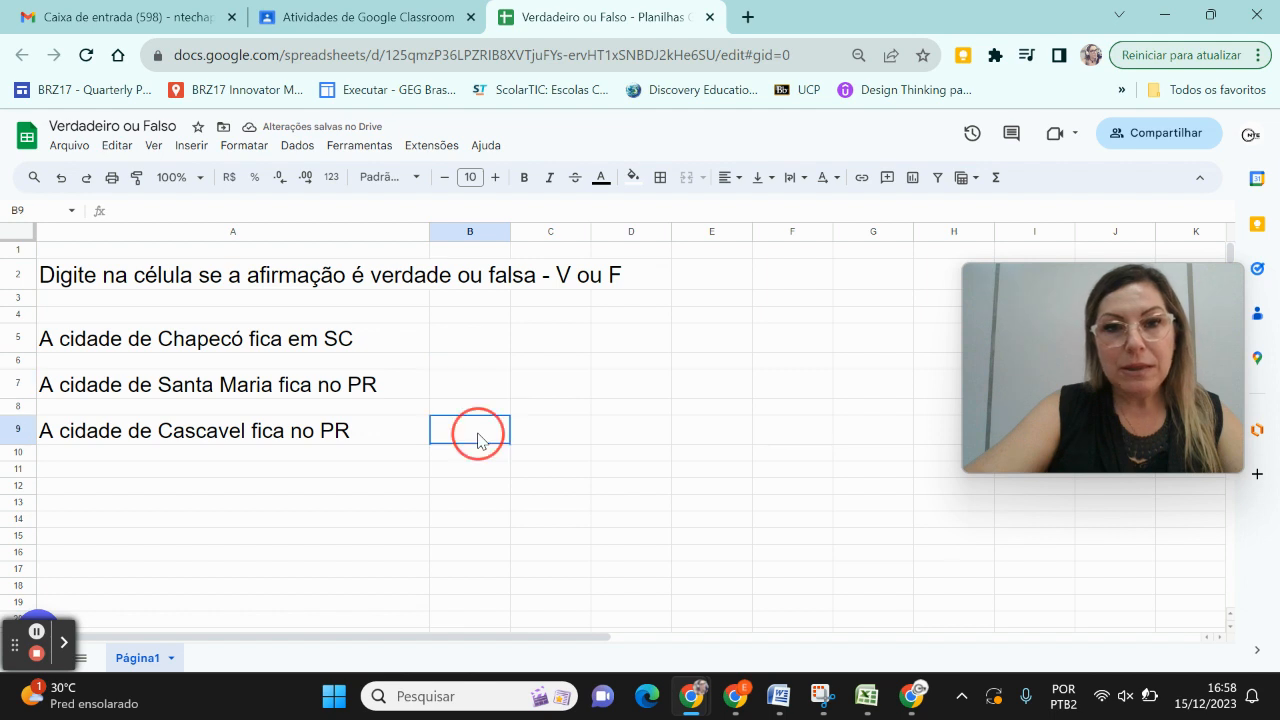
{"action": "left_click", "coordinate": [472, 343]}
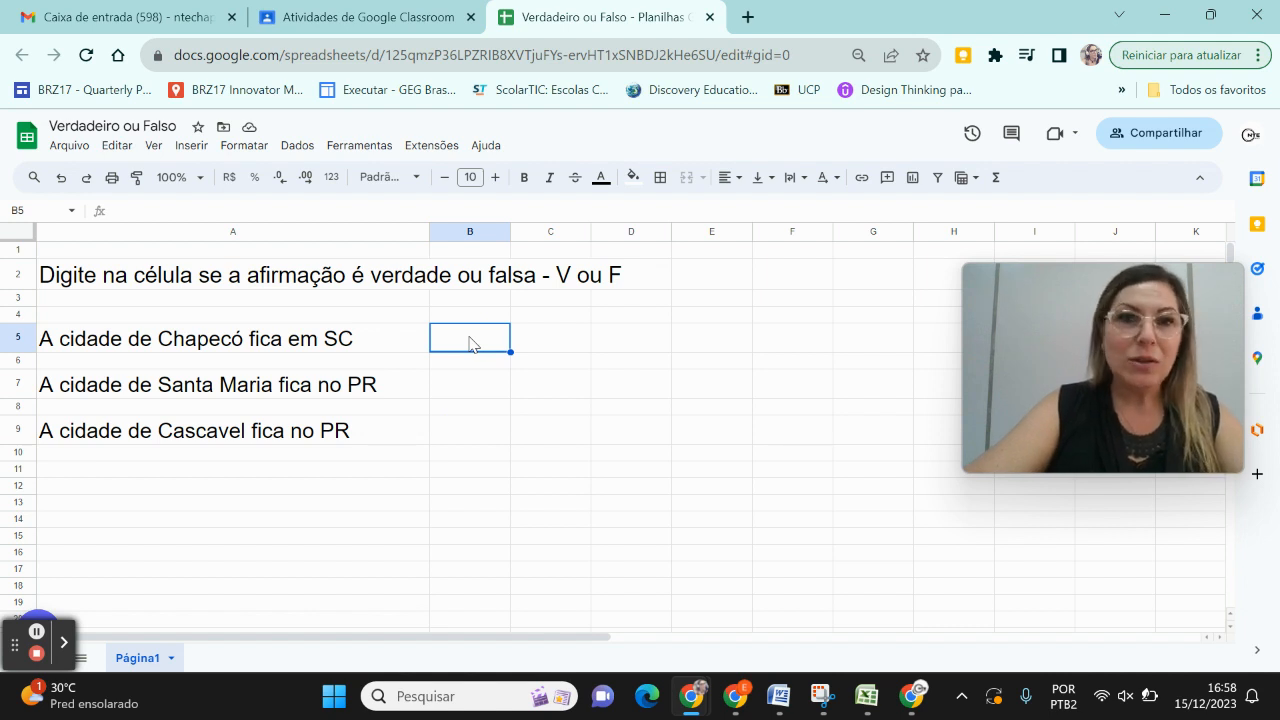
{"action": "left_click", "coordinate": [261, 152]}
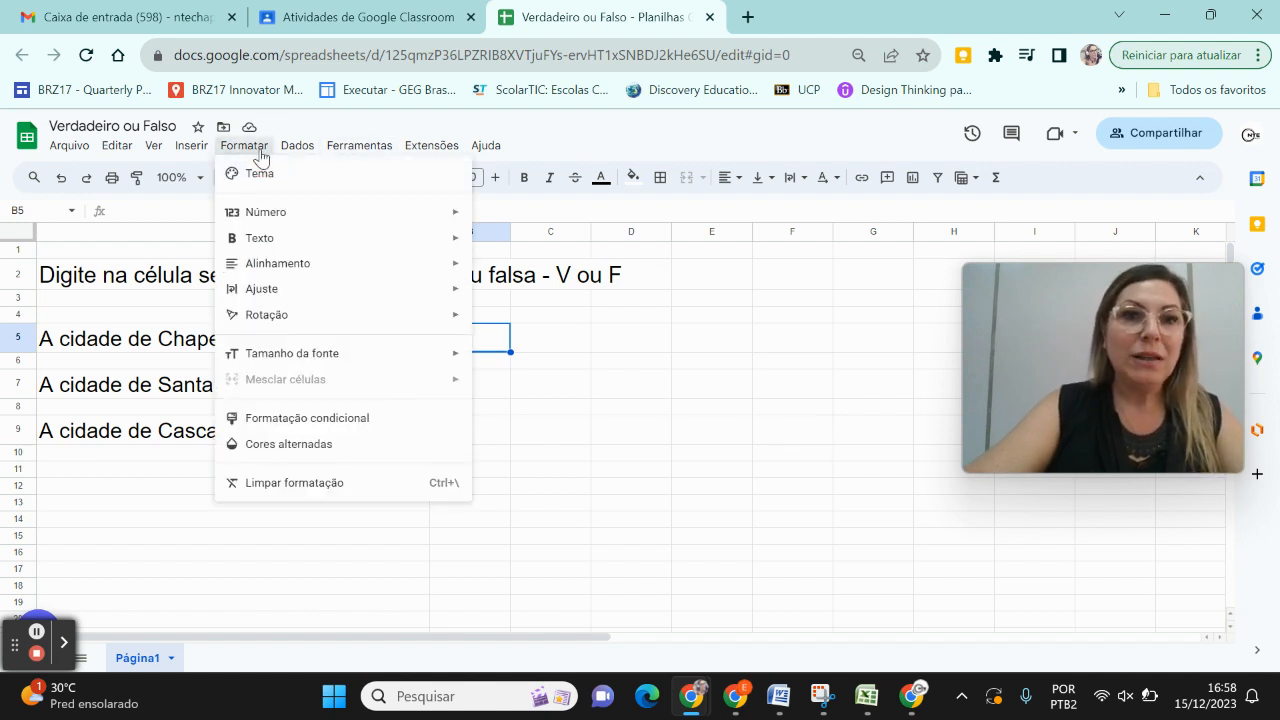
{"action": "left_click", "coordinate": [585, 320]}
Step: Add a conditional formatting rule to cell B5 that fills it light green when the text contains "V"
{"action": "left_click", "coordinate": [460, 346]}
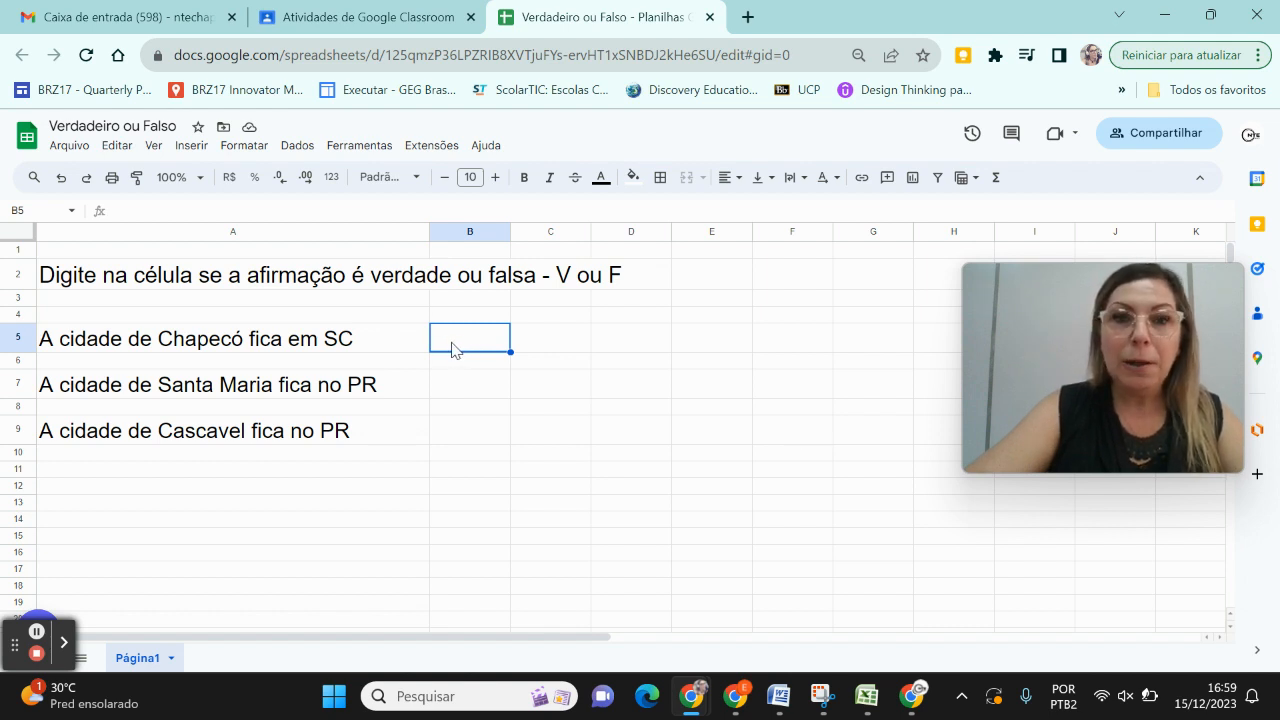
{"action": "left_click", "coordinate": [252, 151]}
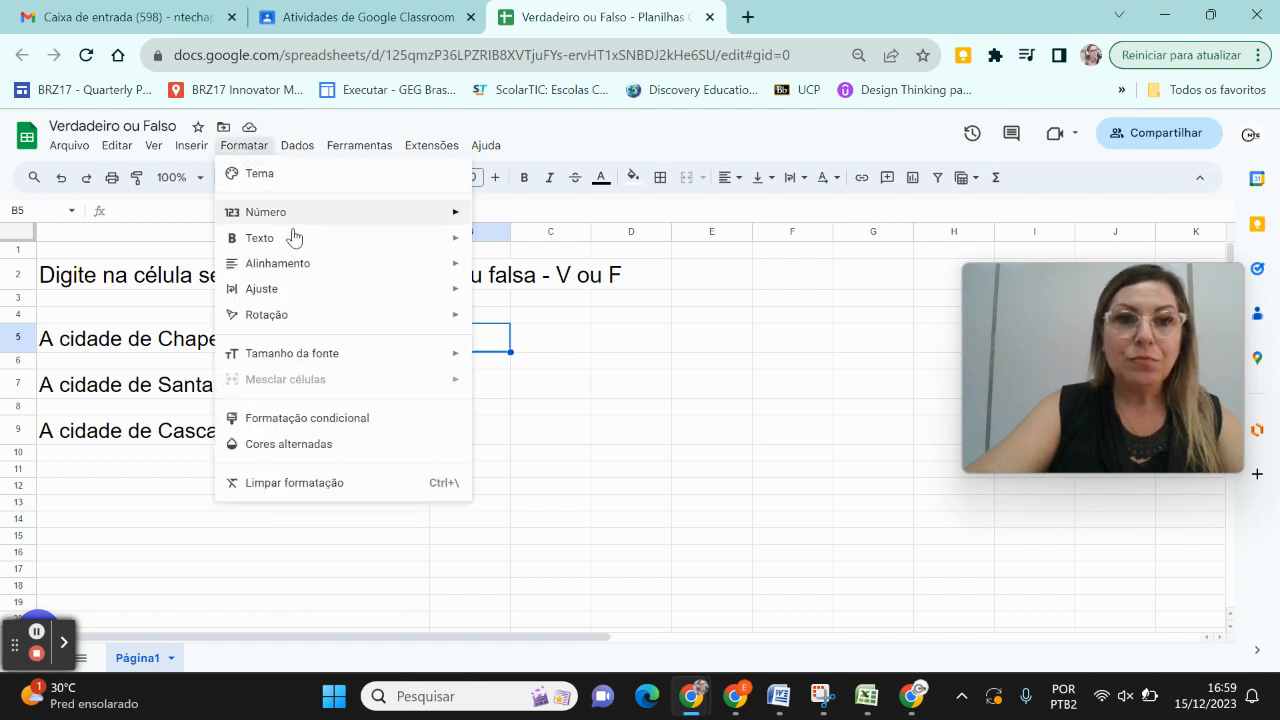
{"action": "left_click", "coordinate": [308, 424]}
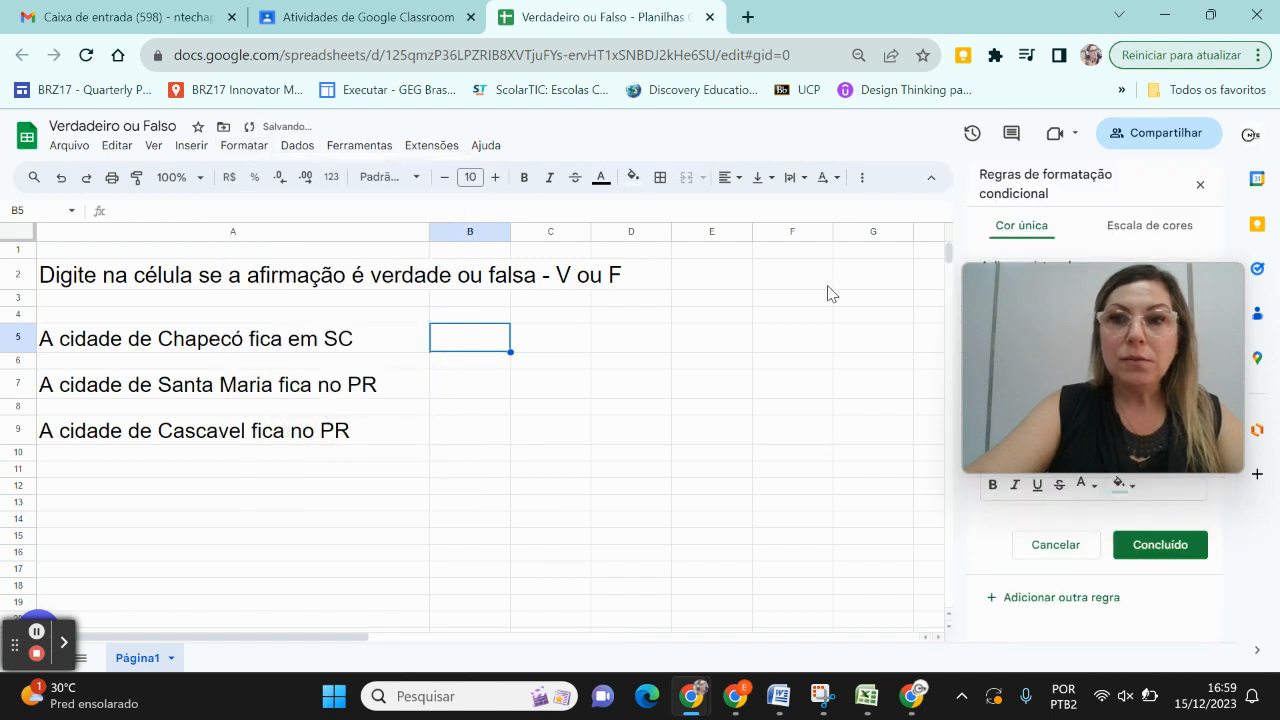
{"action": "left_click_drag", "start_coordinate": [1006, 298], "coordinate": [30, 96]}
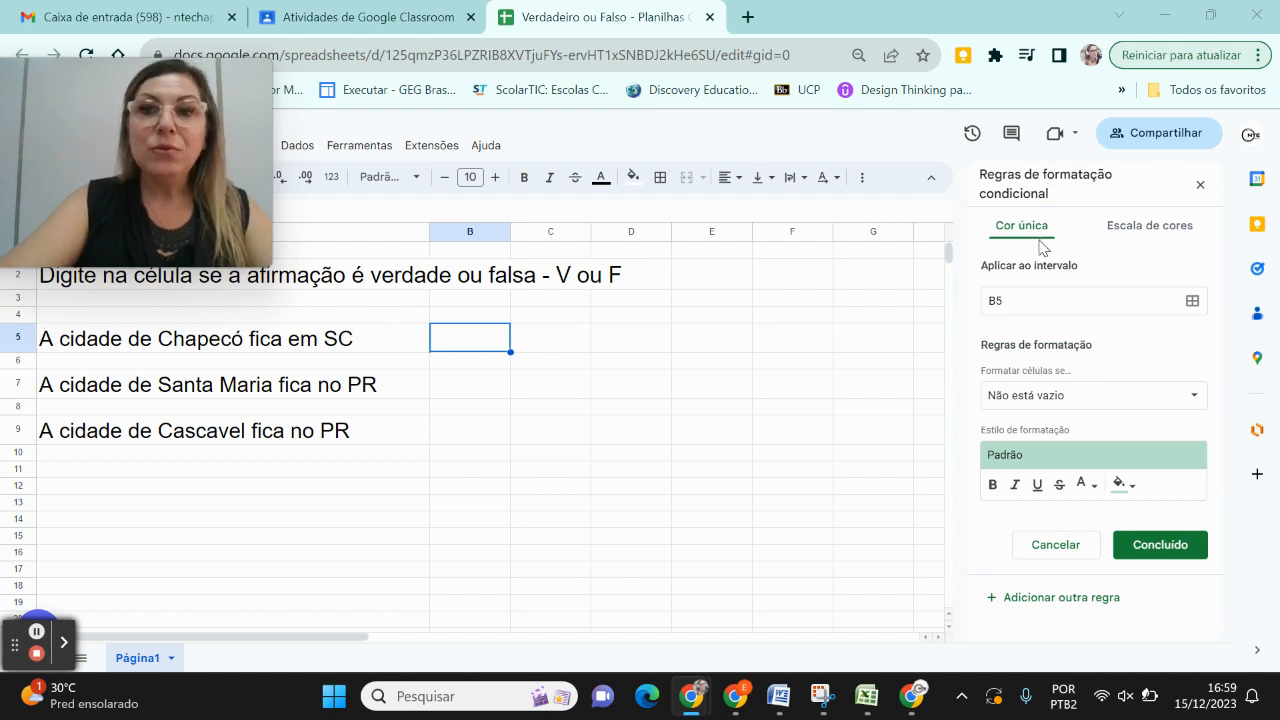
{"action": "left_click", "coordinate": [1028, 396]}
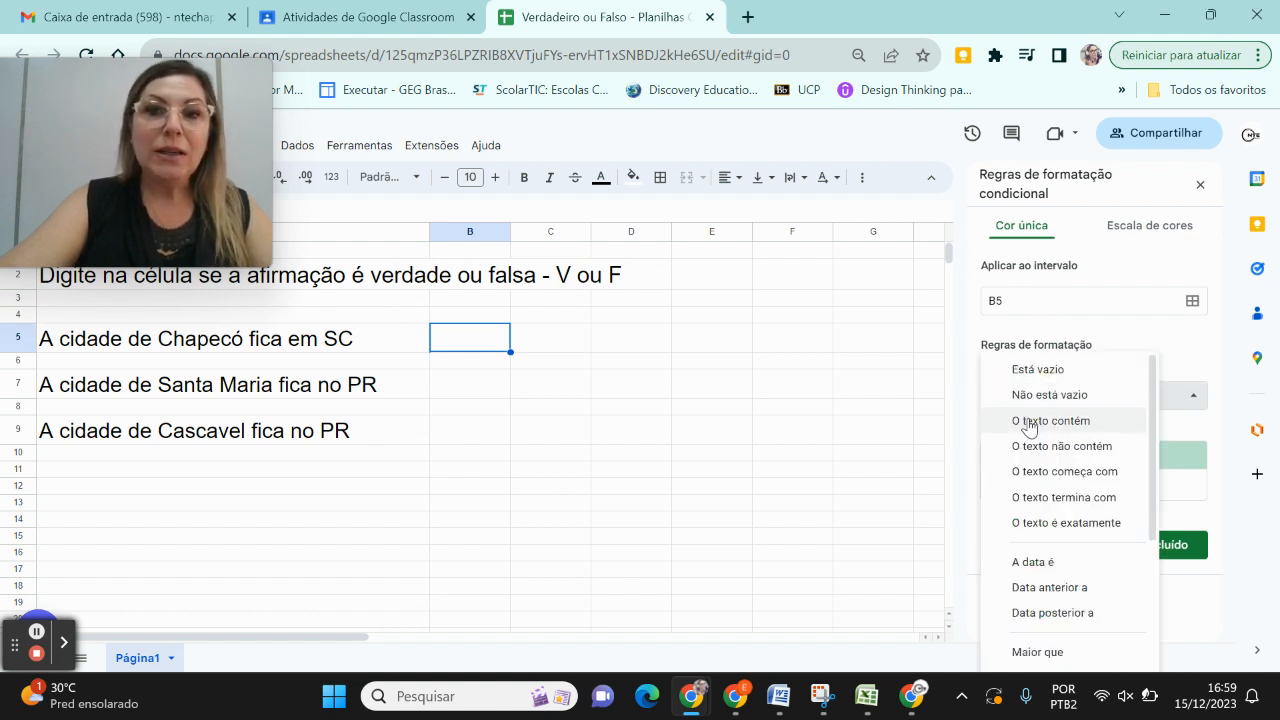
{"action": "left_click", "coordinate": [1030, 420]}
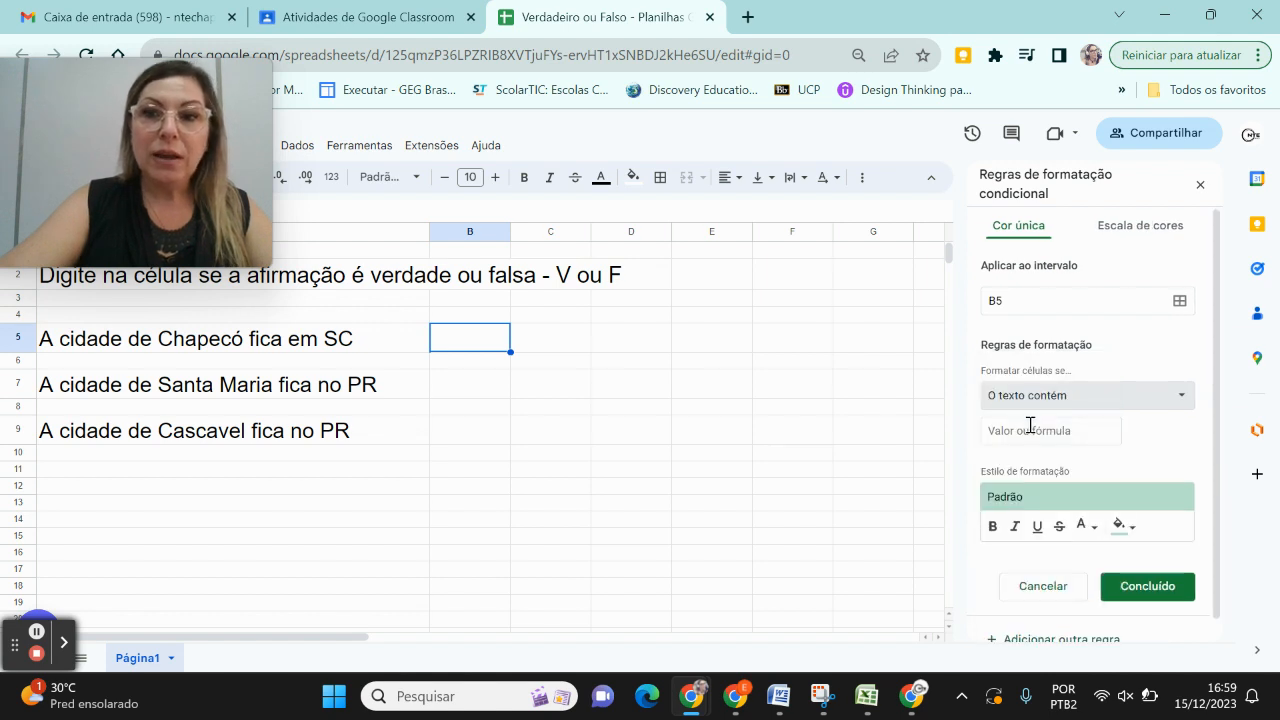
{"action": "left_click", "coordinate": [1030, 431]}
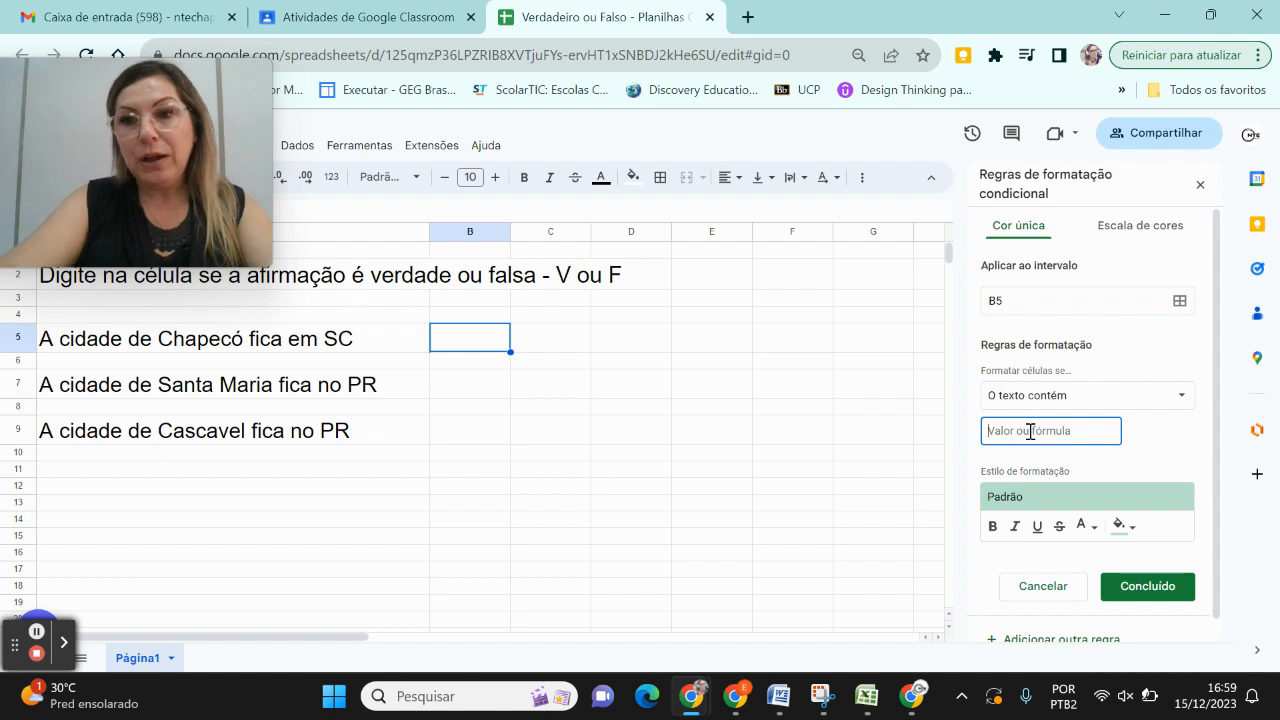
{"action": "type", "text": "V"}
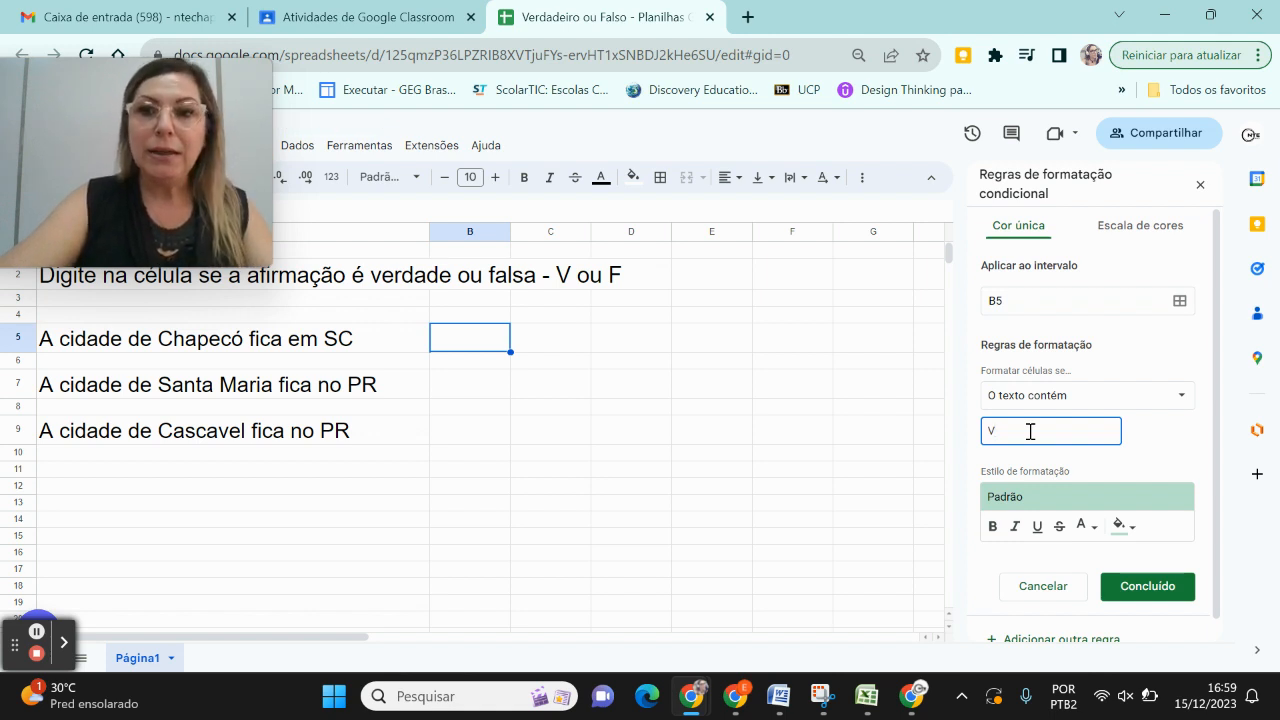
{"action": "left_click", "coordinate": [1128, 528]}
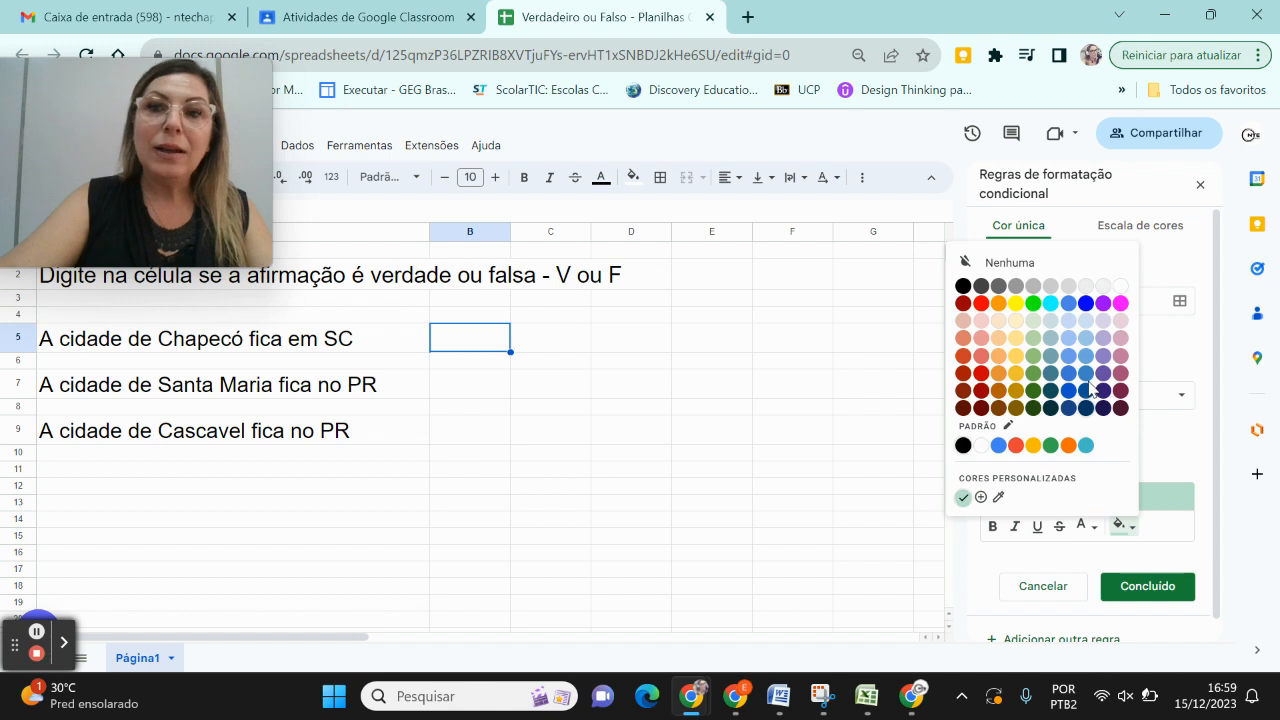
{"action": "left_click", "coordinate": [1033, 338]}
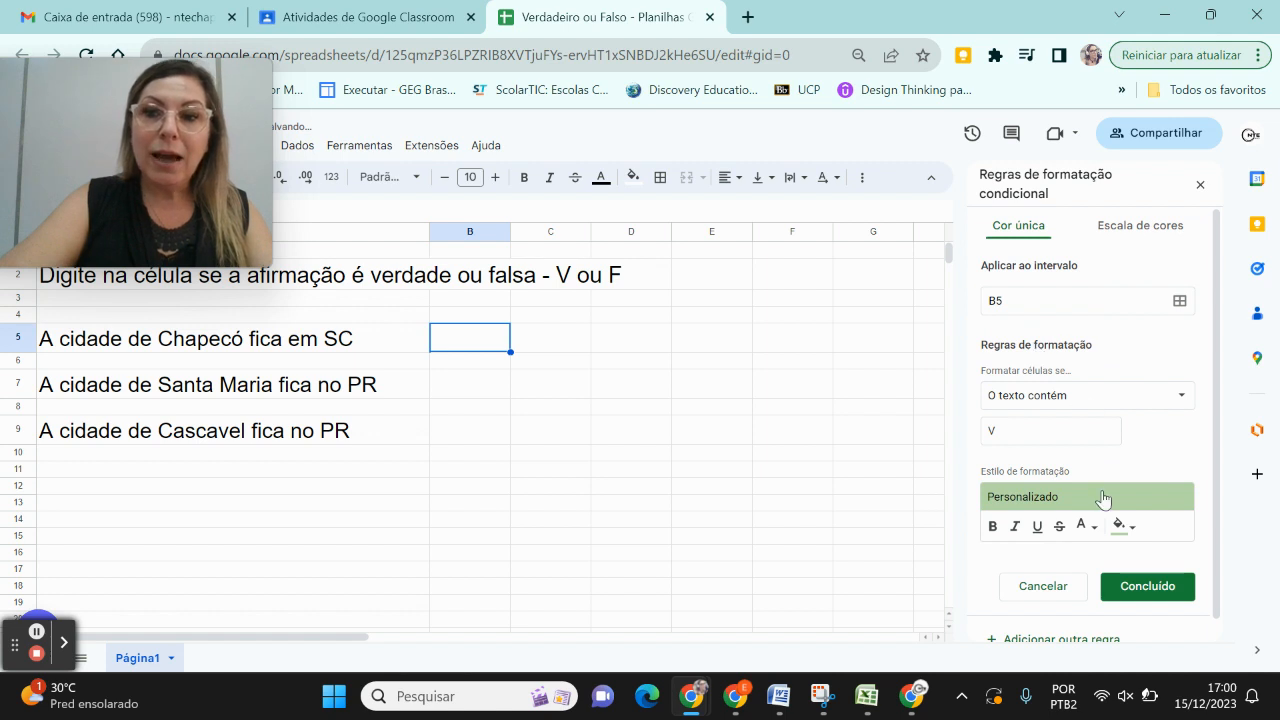
{"action": "left_click_drag", "start_coordinate": [1220, 440], "coordinate": [1219, 460]}
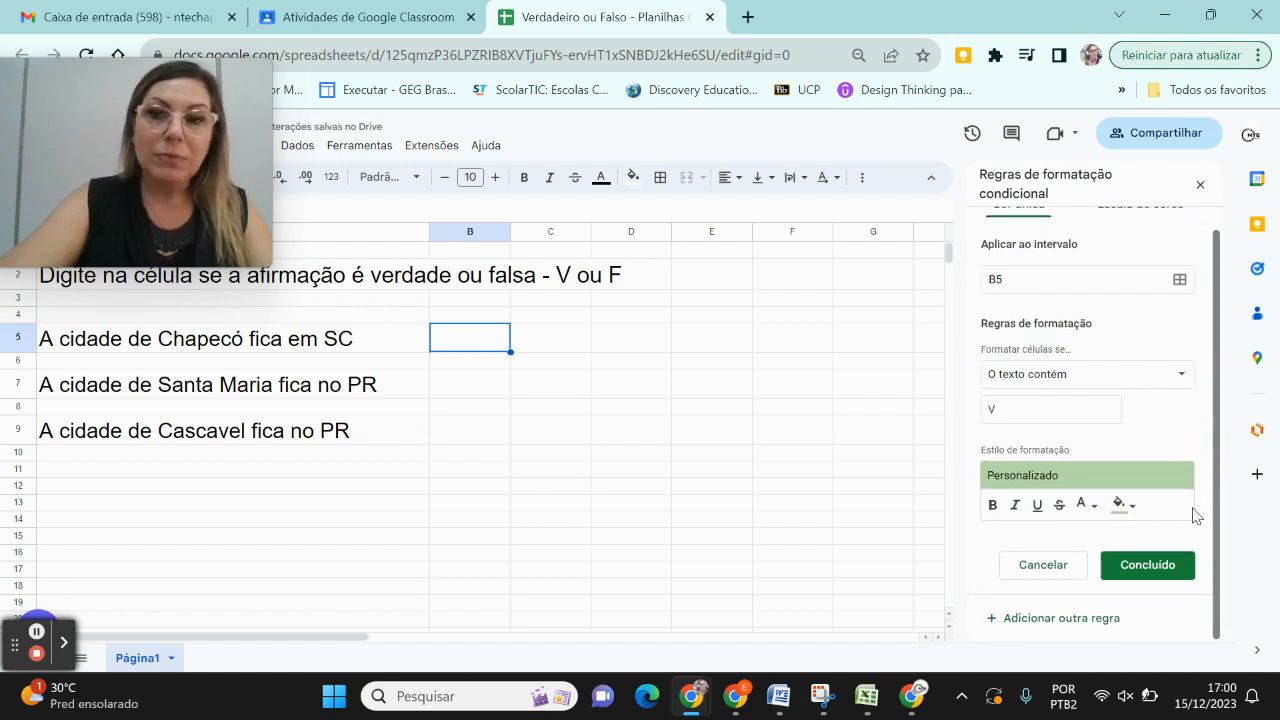
{"action": "left_click", "coordinate": [1138, 566]}
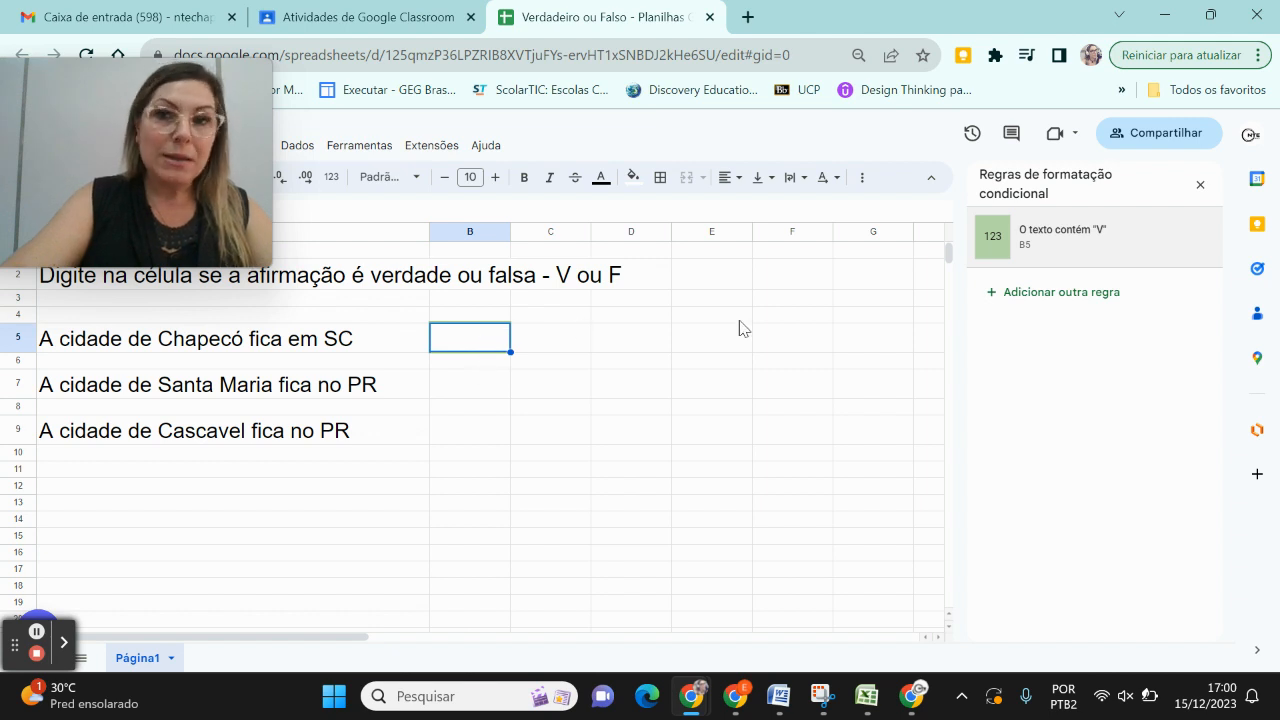
Step: Add a second conditional formatting rule to cell B5 that fills it light red when the text contains "F"
{"action": "left_click", "coordinate": [1049, 295]}
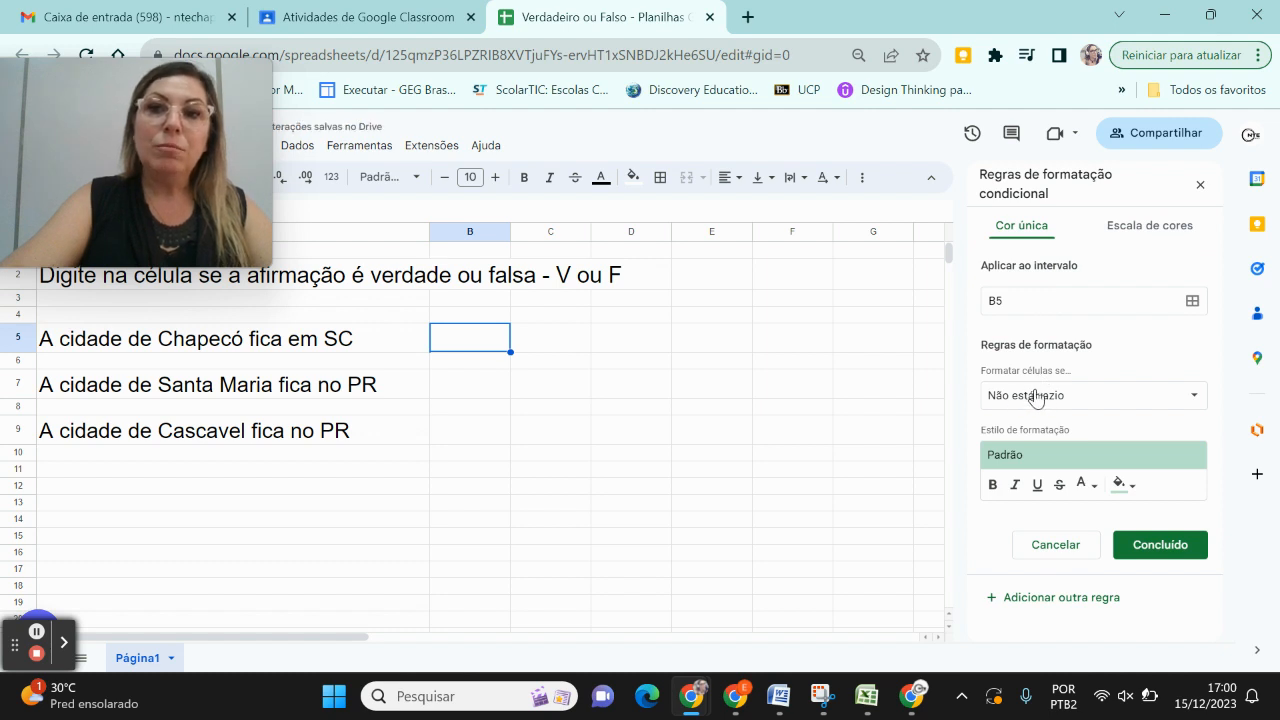
{"action": "left_click", "coordinate": [1035, 396]}
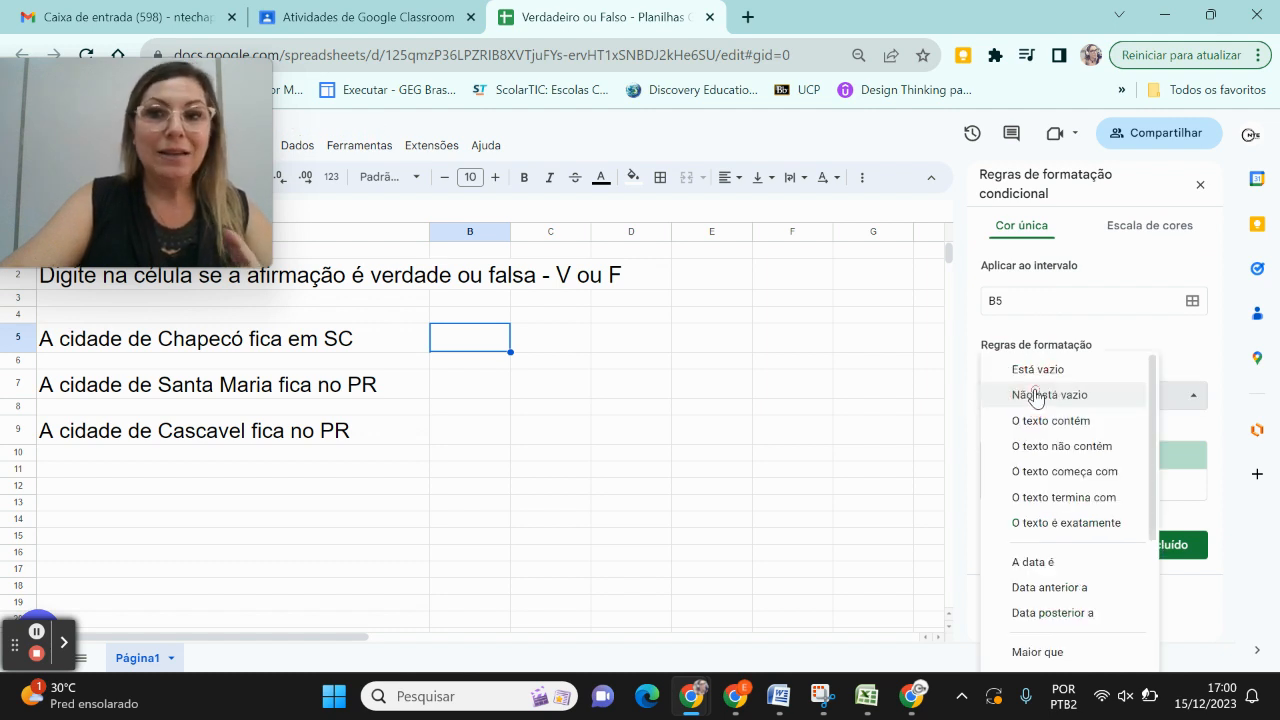
{"action": "left_click", "coordinate": [1046, 424]}
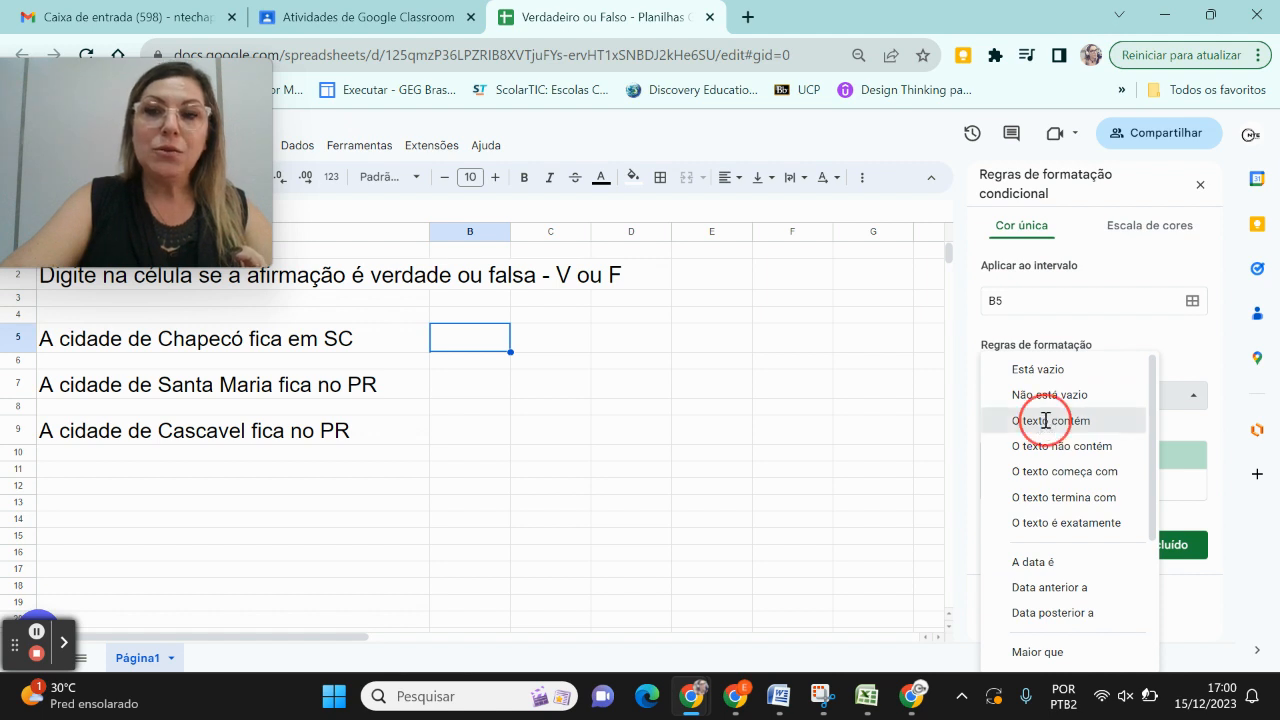
{"action": "left_click", "coordinate": [1048, 430]}
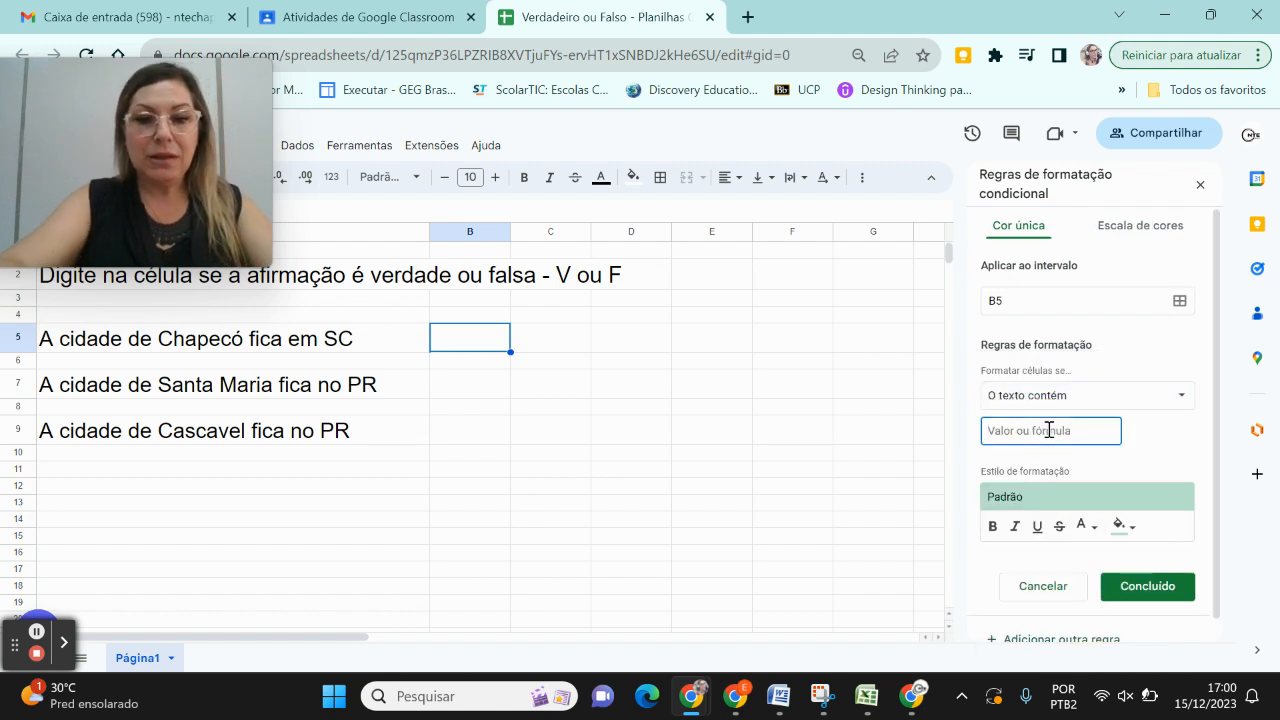
{"action": "type", "text": "F"}
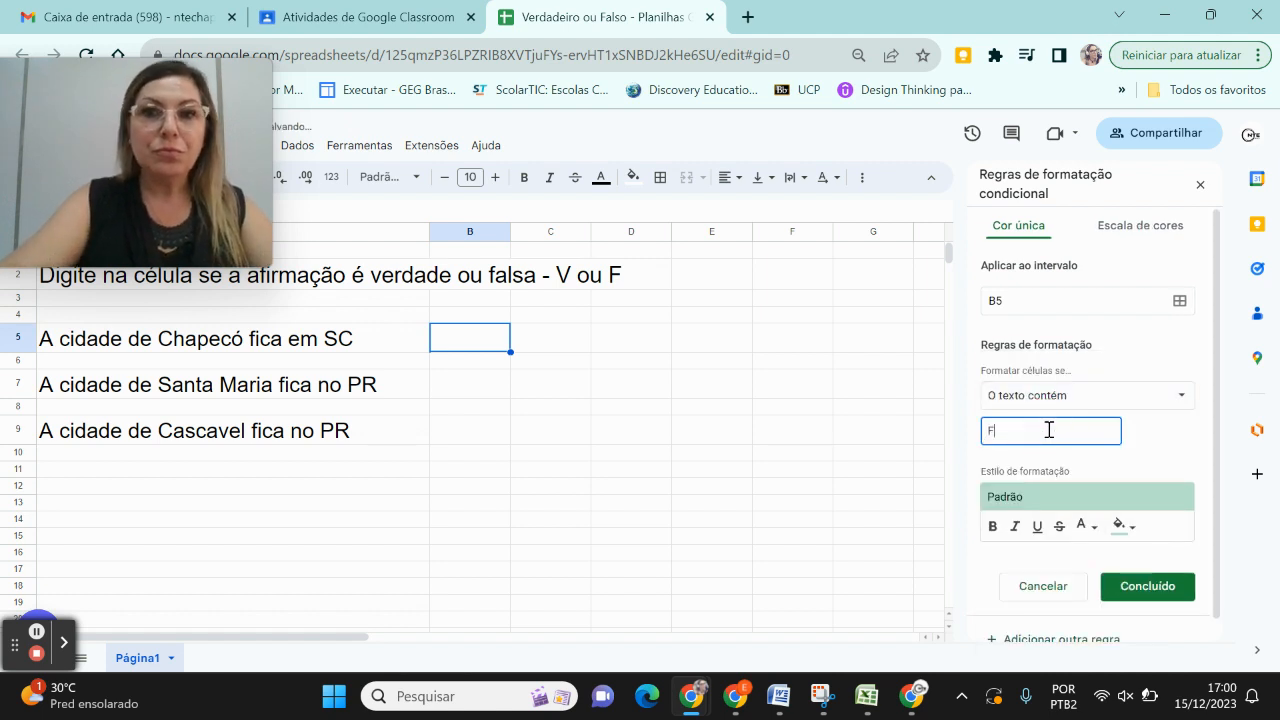
{"action": "left_click", "coordinate": [1122, 526]}
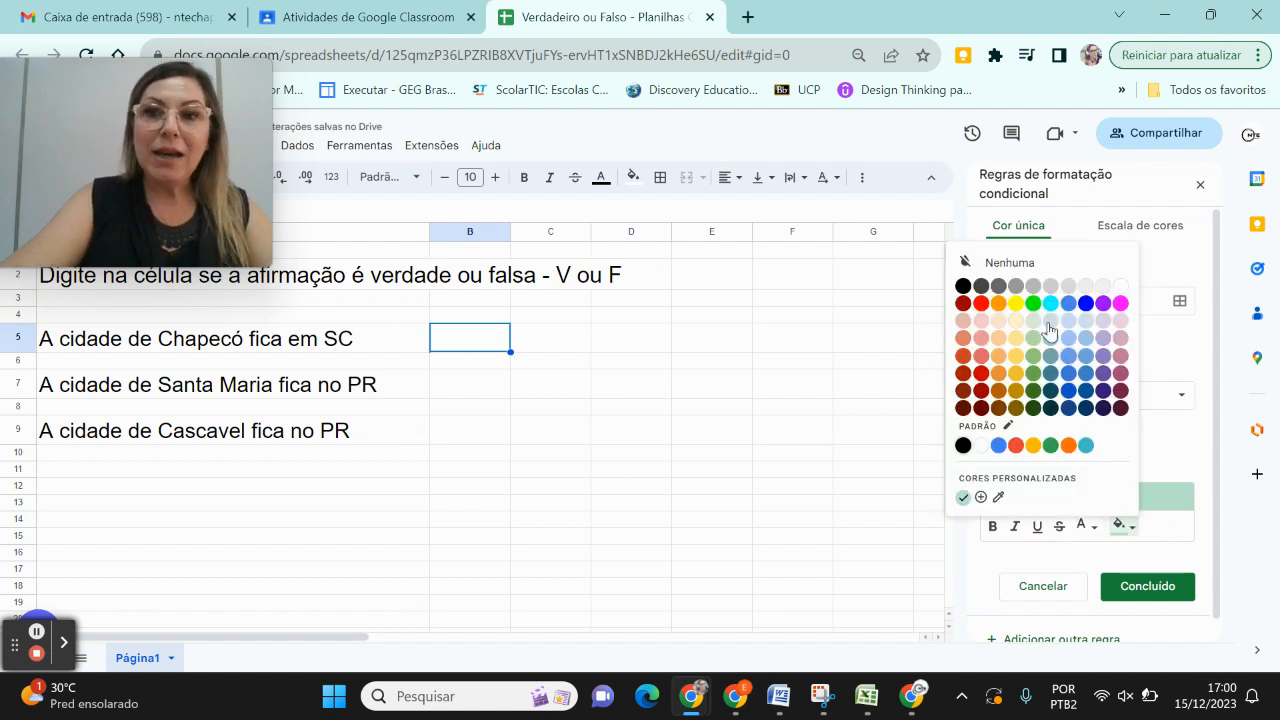
{"action": "left_click", "coordinate": [981, 358]}
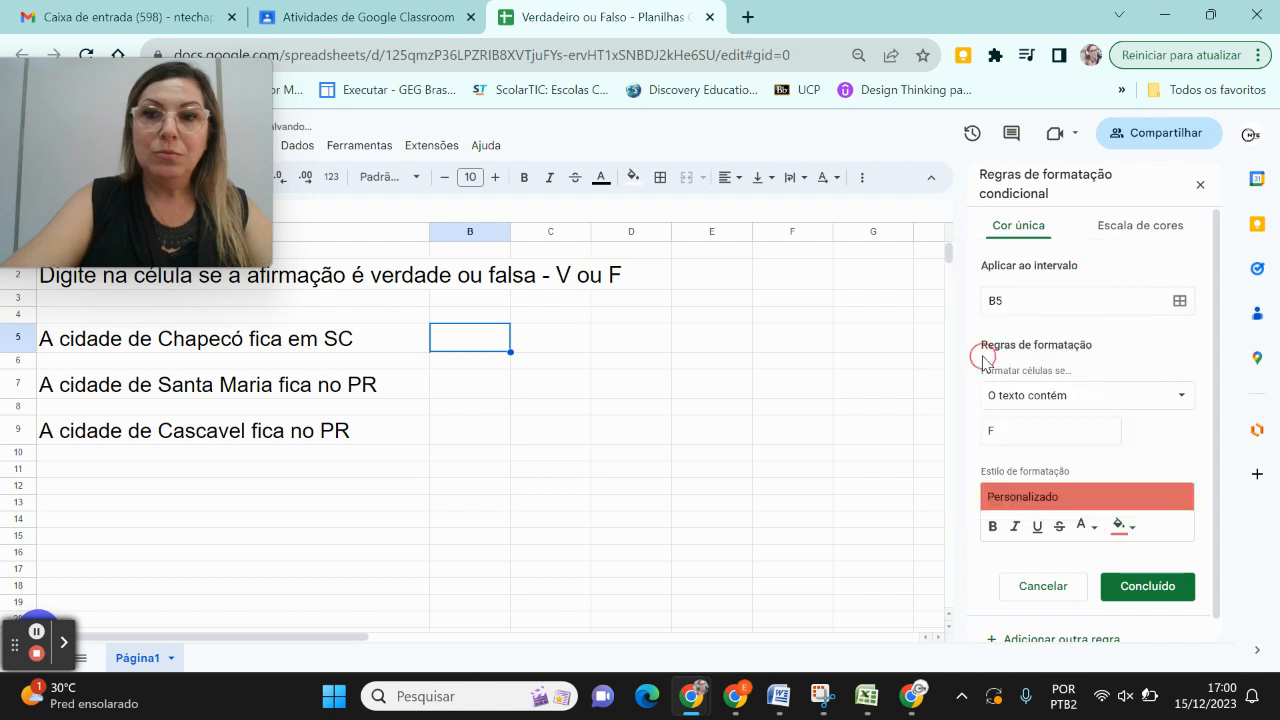
{"action": "left_click", "coordinate": [1148, 588]}
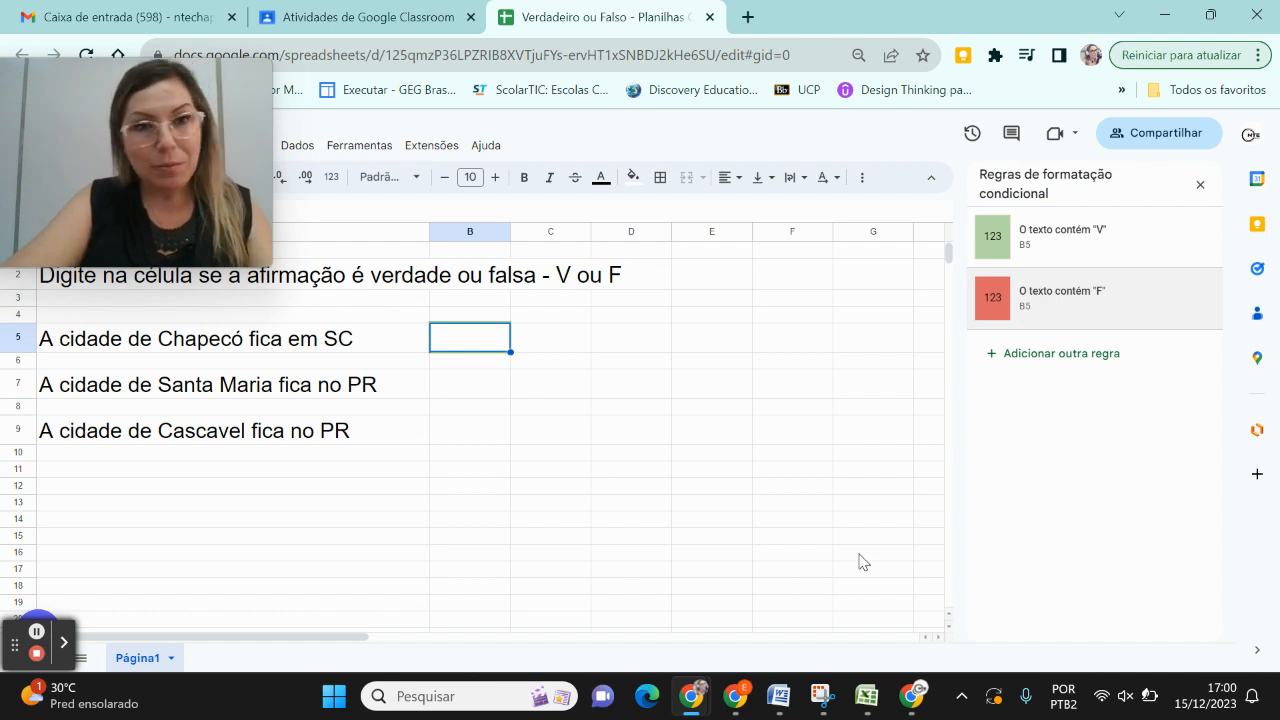
Step: Enter the test answer V in cell B5 and set the font size of column B to 22
{"action": "left_click", "coordinate": [456, 342]}
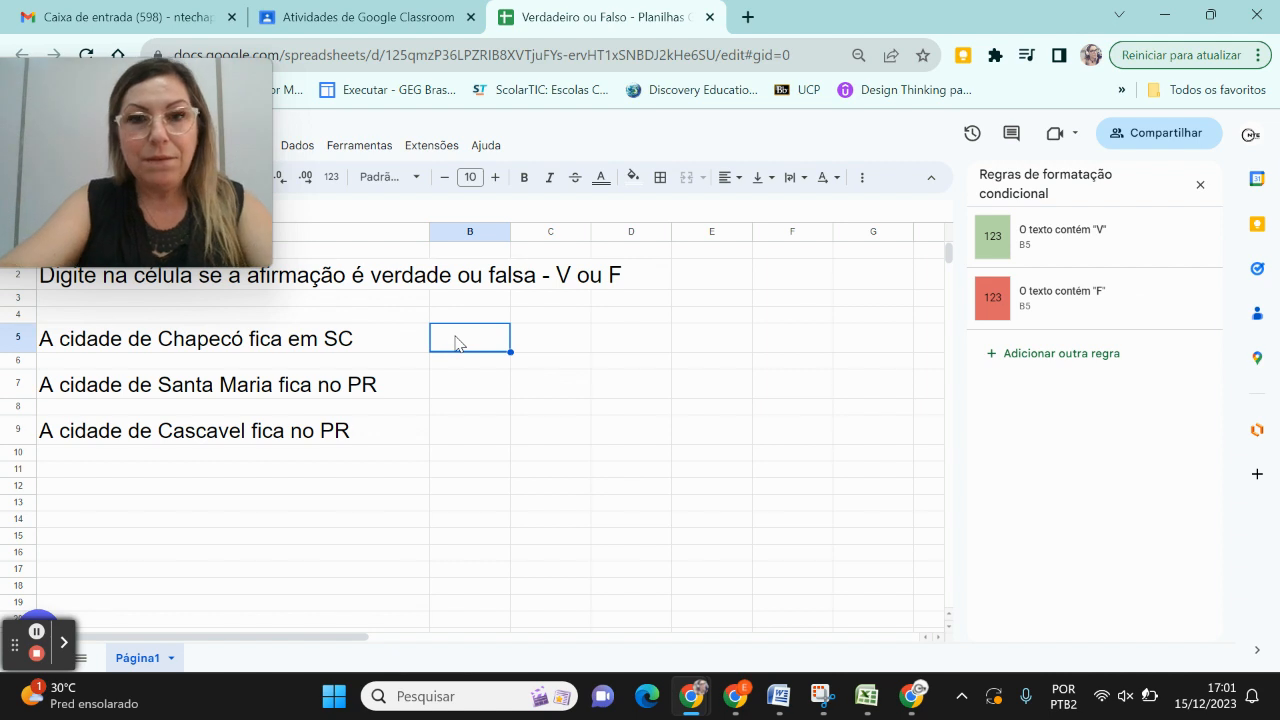
{"action": "type", "text": "VV"}
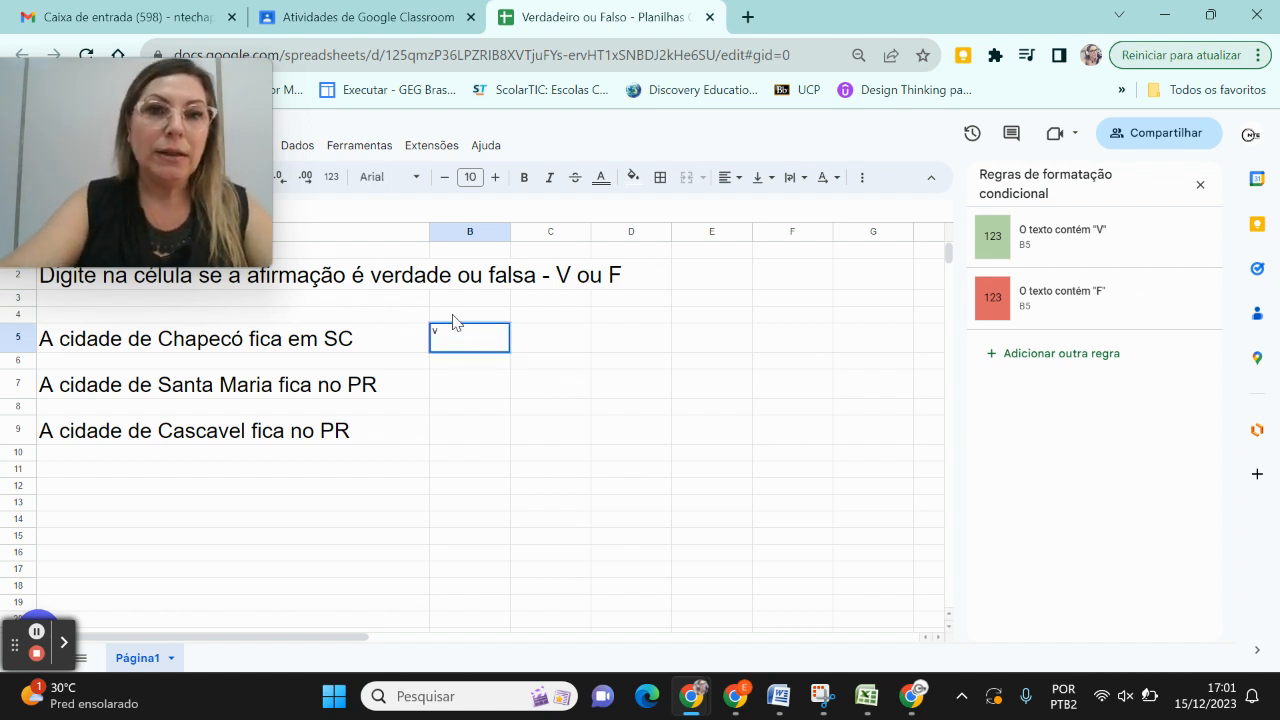
{"action": "left_click", "coordinate": [470, 231]}
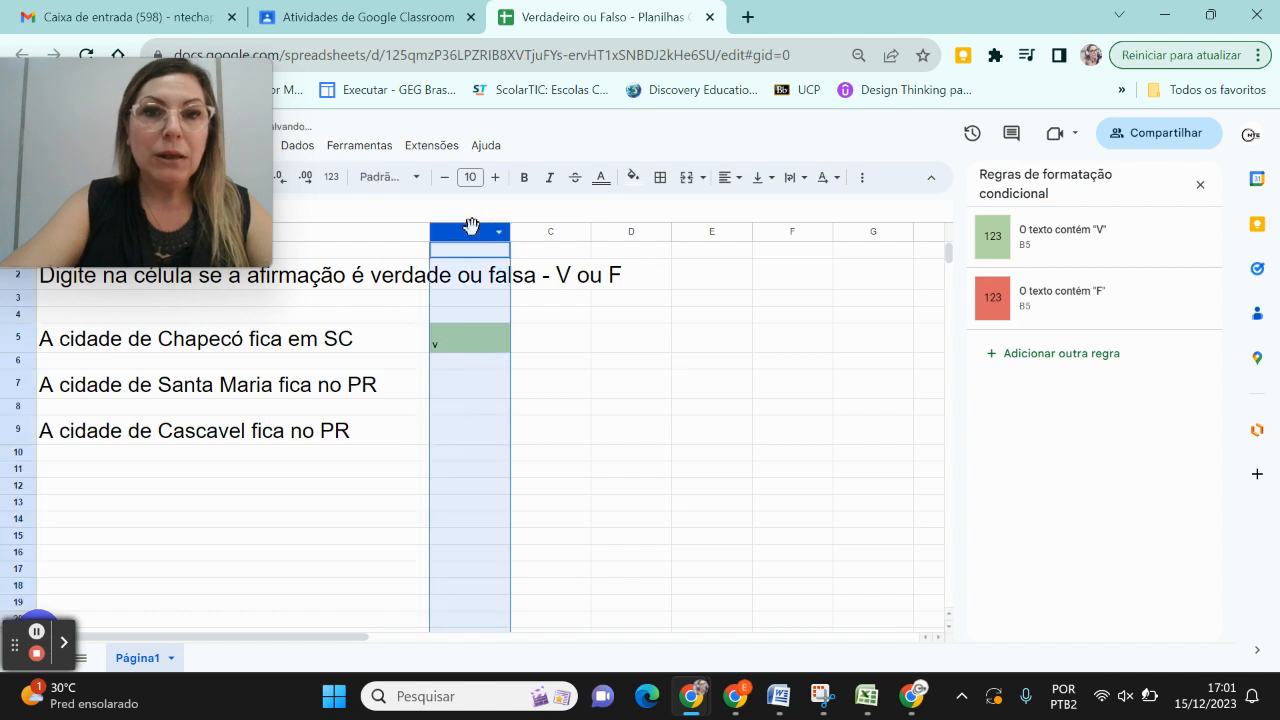
{"action": "left_click", "coordinate": [500, 178]}
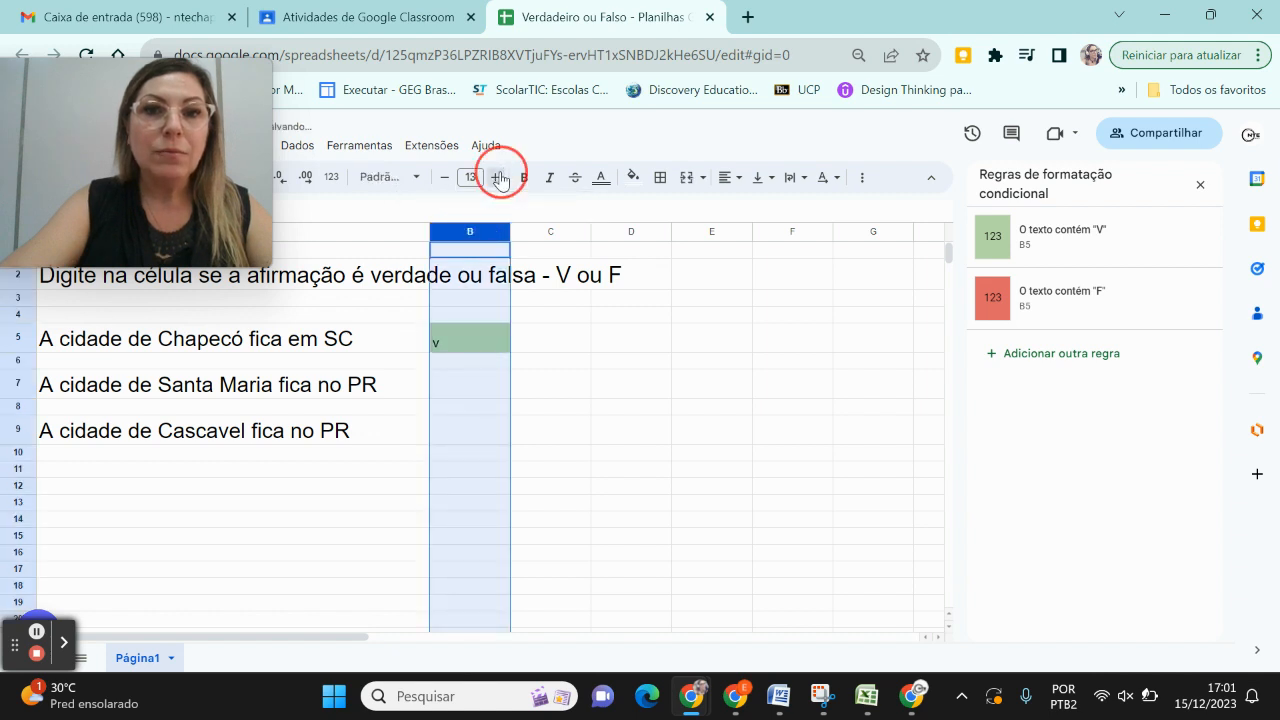
{"action": "left_click", "coordinate": [500, 178]}
{"action": "left_click", "coordinate": [500, 178]}
{"action": "left_click", "coordinate": [500, 178]}
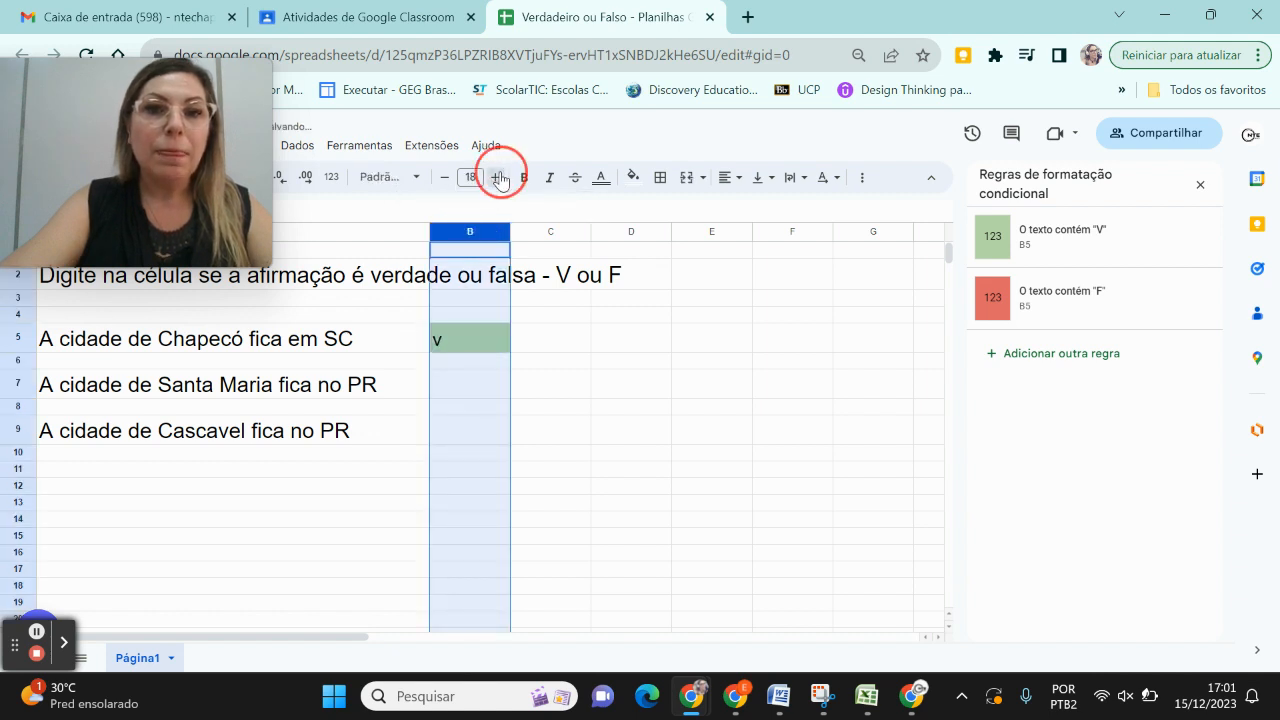
{"action": "left_click", "coordinate": [500, 178]}
{"action": "left_click", "coordinate": [500, 178]}
{"action": "left_click", "coordinate": [500, 178]}
{"action": "left_click", "coordinate": [500, 178]}
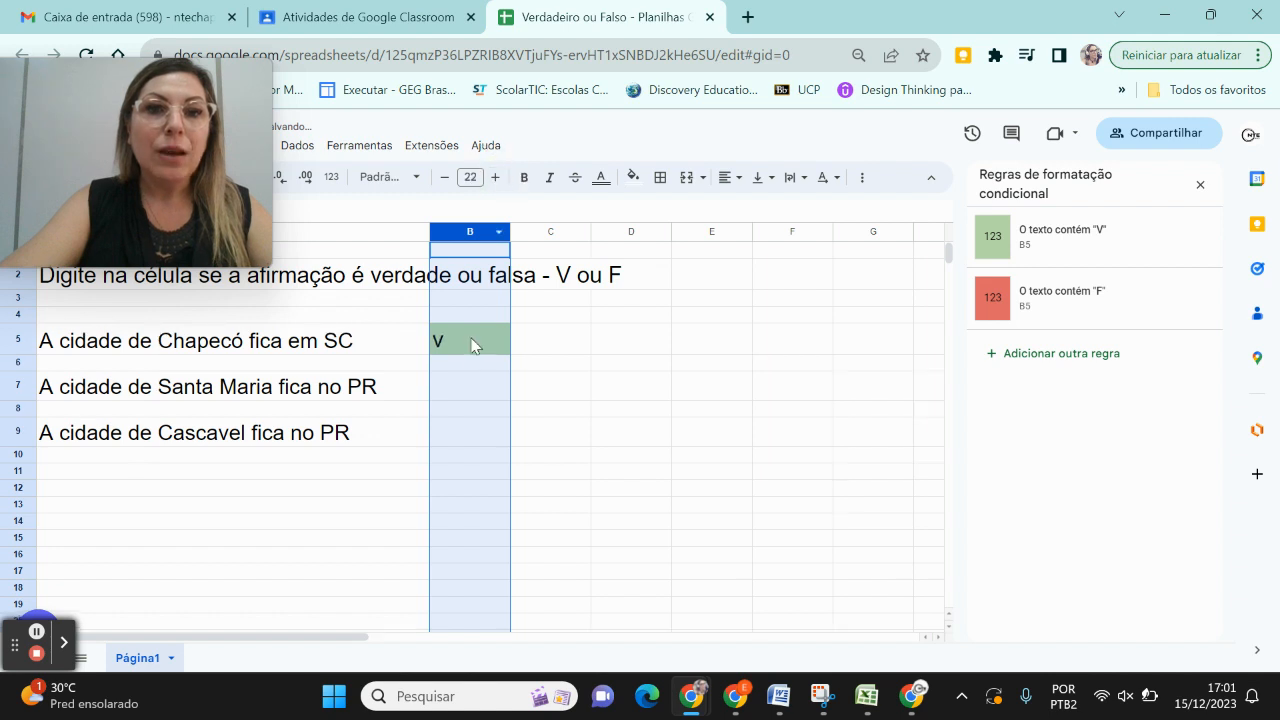
{"action": "left_click", "coordinate": [471, 374]}
{"action": "left_click", "coordinate": [464, 340]}
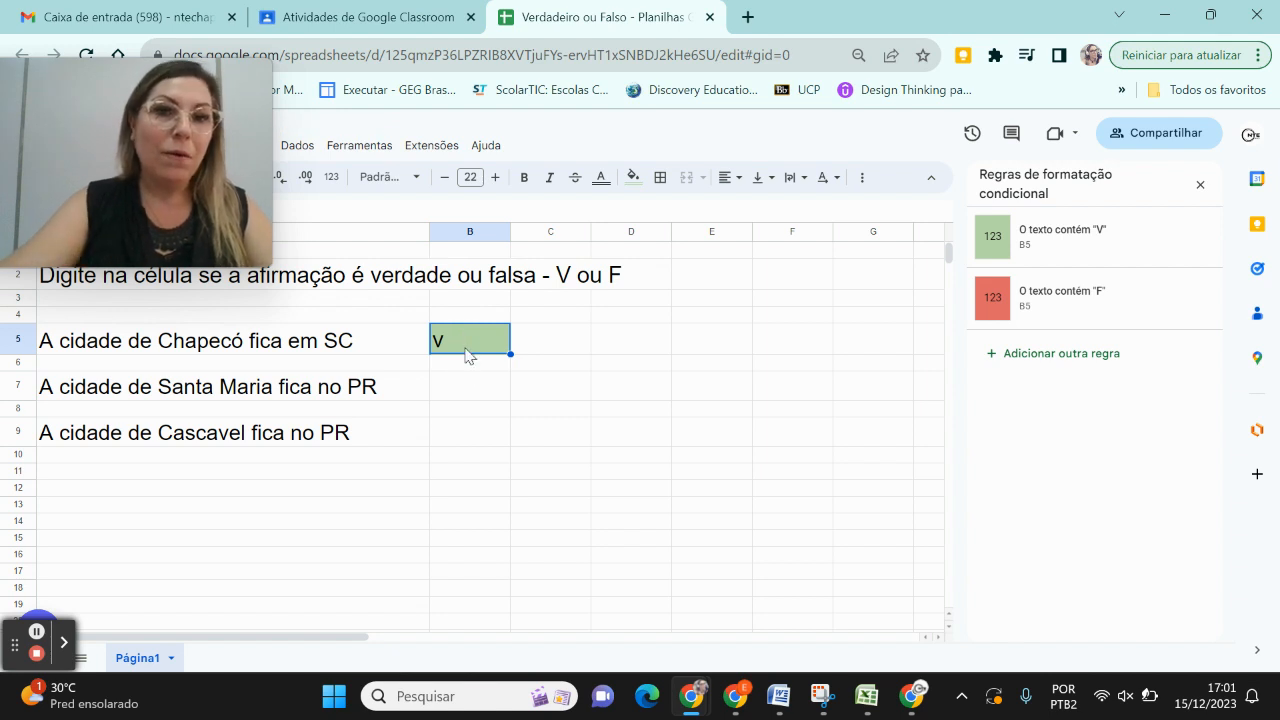
Step: Try the answer V in cell B7 beside the Santa Maria statement, and clear the cell again
{"action": "left_click", "coordinate": [462, 392]}
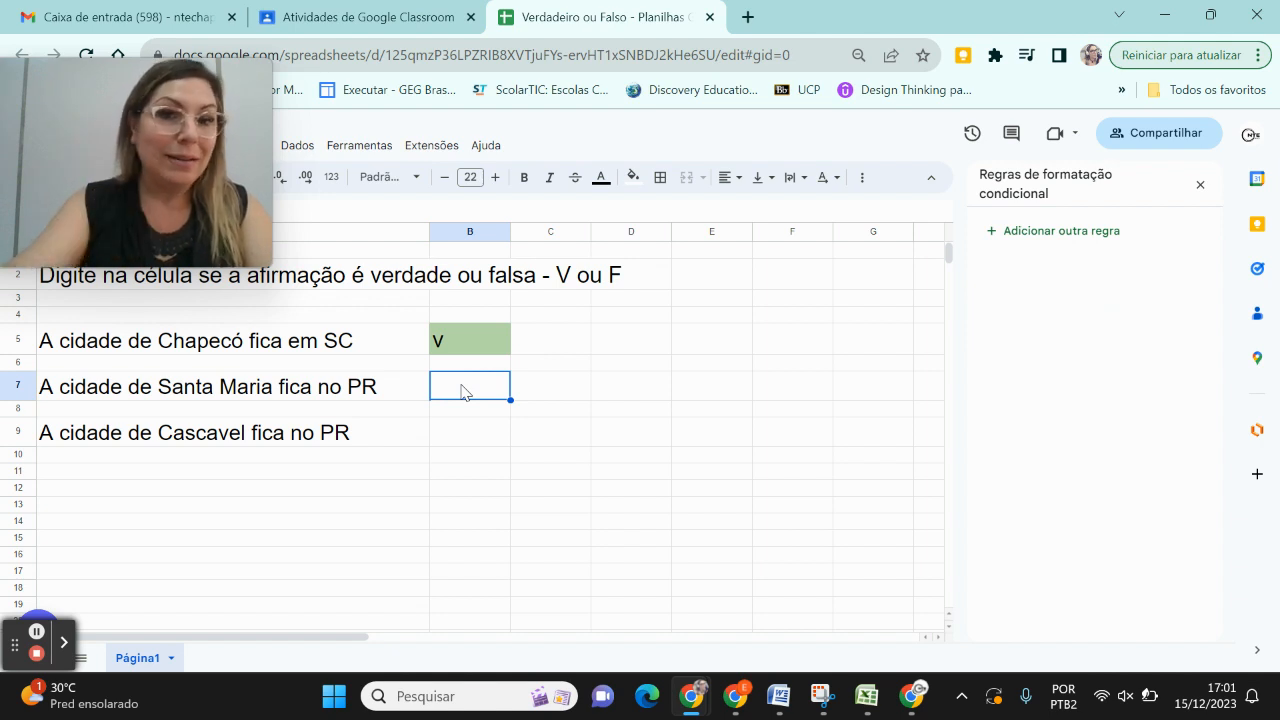
{"action": "type", "text": "V"}
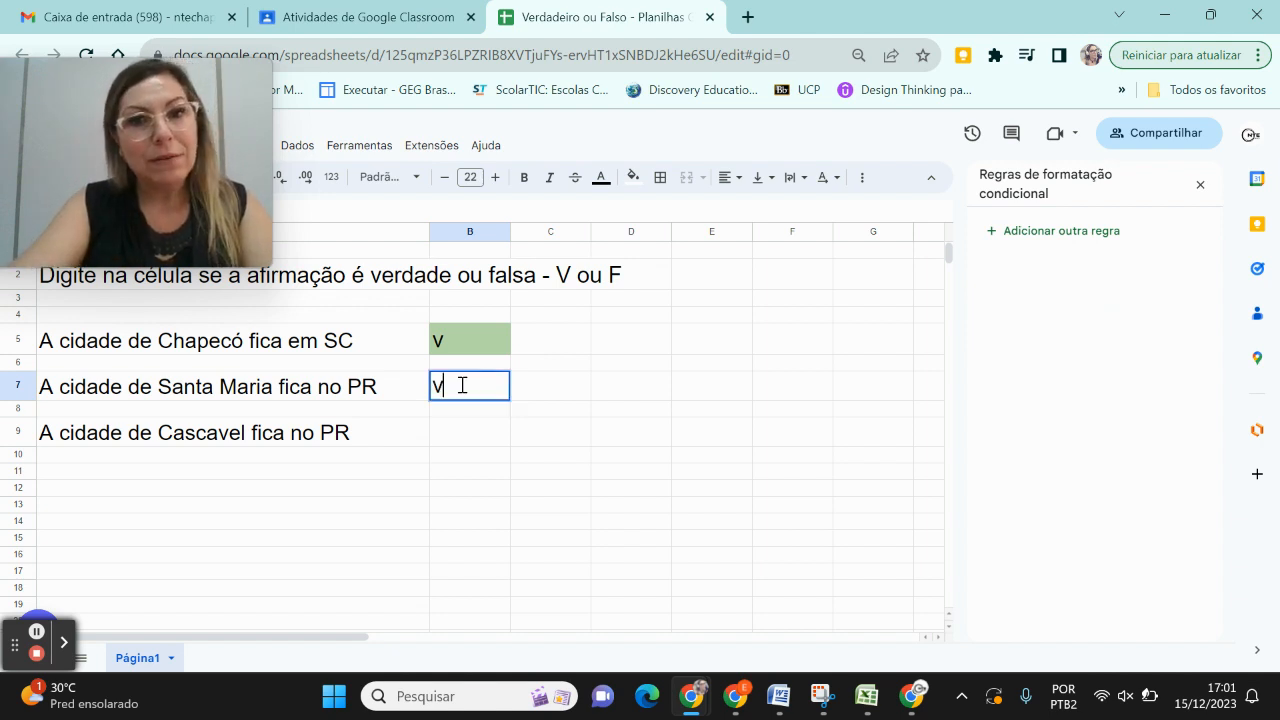
{"action": "key", "text": "Return"}
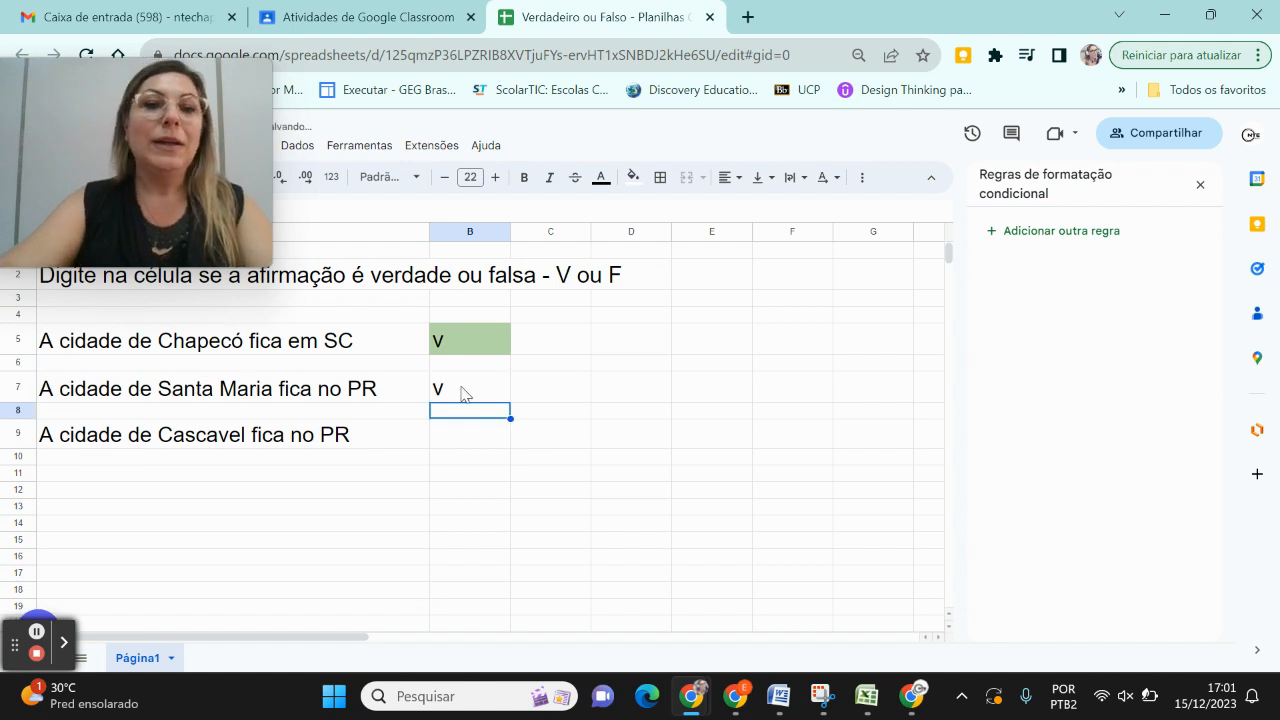
{"action": "left_click", "coordinate": [462, 390]}
{"action": "key", "text": "Delete"}
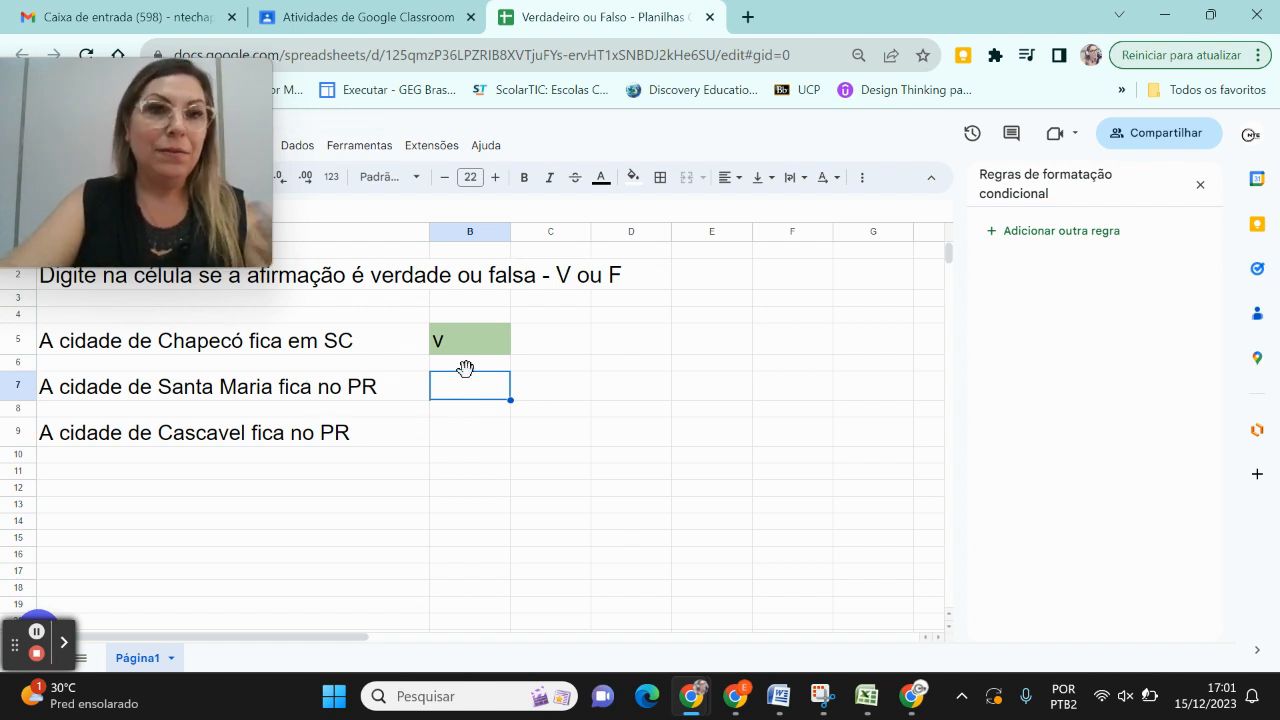
Step: Add a conditional formatting rule to cell B7 that fills it light green when the text contains "F"
{"action": "left_click", "coordinate": [1048, 240]}
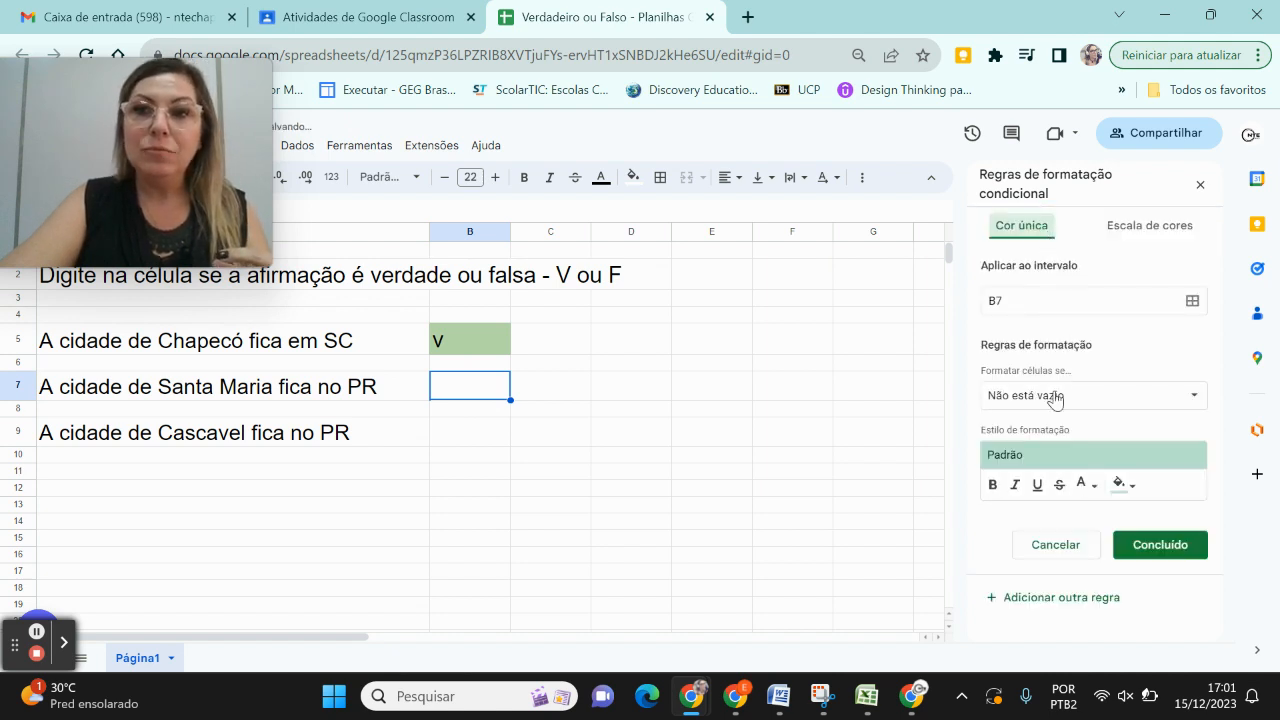
{"action": "left_click", "coordinate": [1053, 397]}
{"action": "left_click", "coordinate": [1056, 418]}
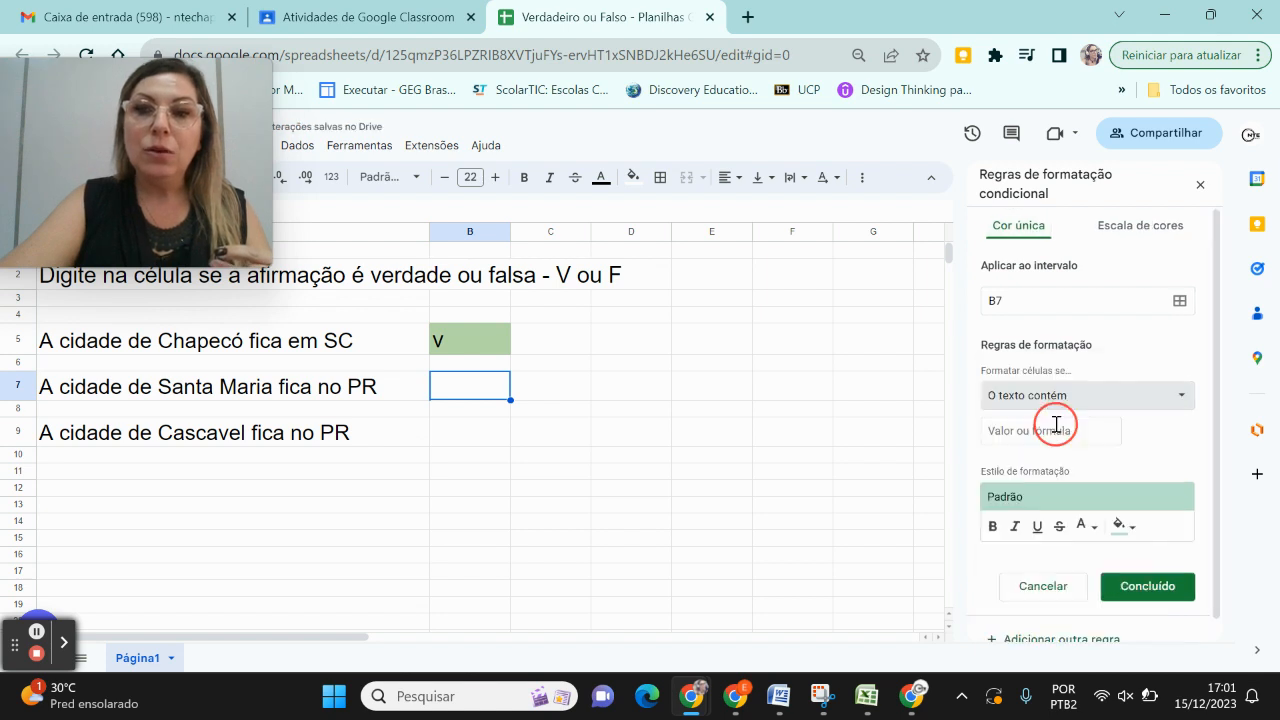
{"action": "left_click", "coordinate": [1056, 429]}
{"action": "type", "text": "f"}
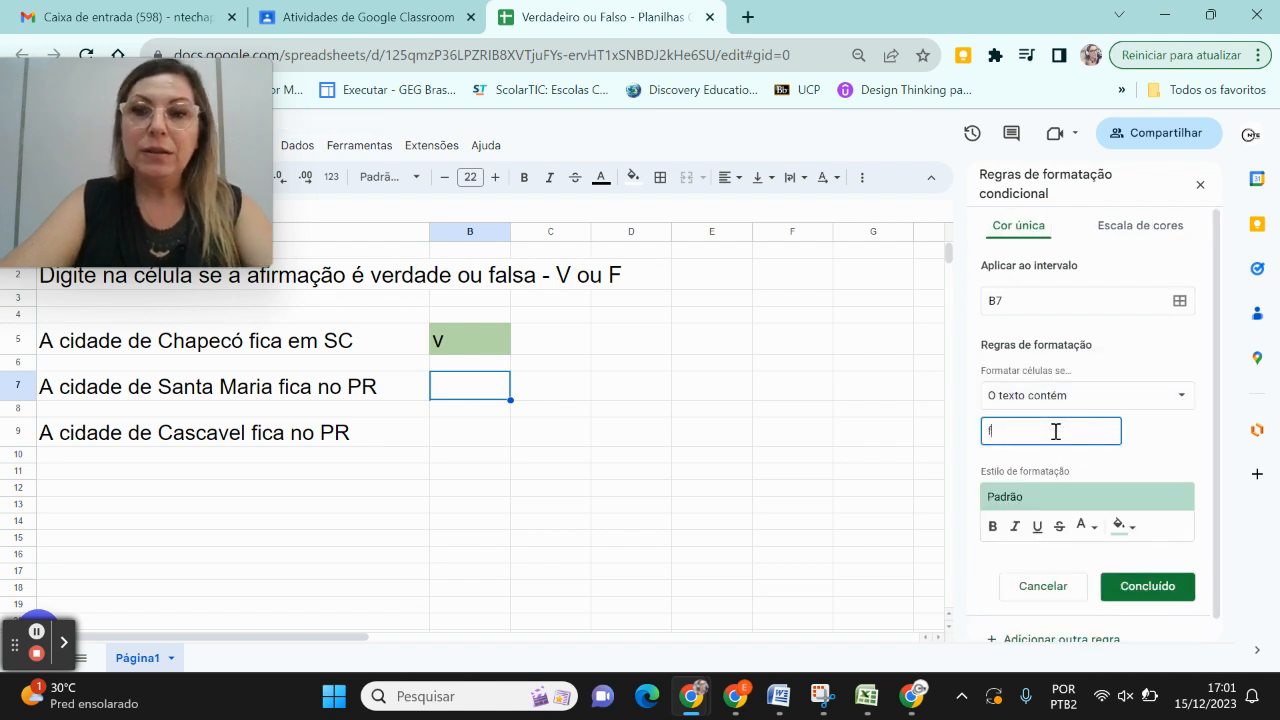
{"action": "key", "text": "BackSpace"}
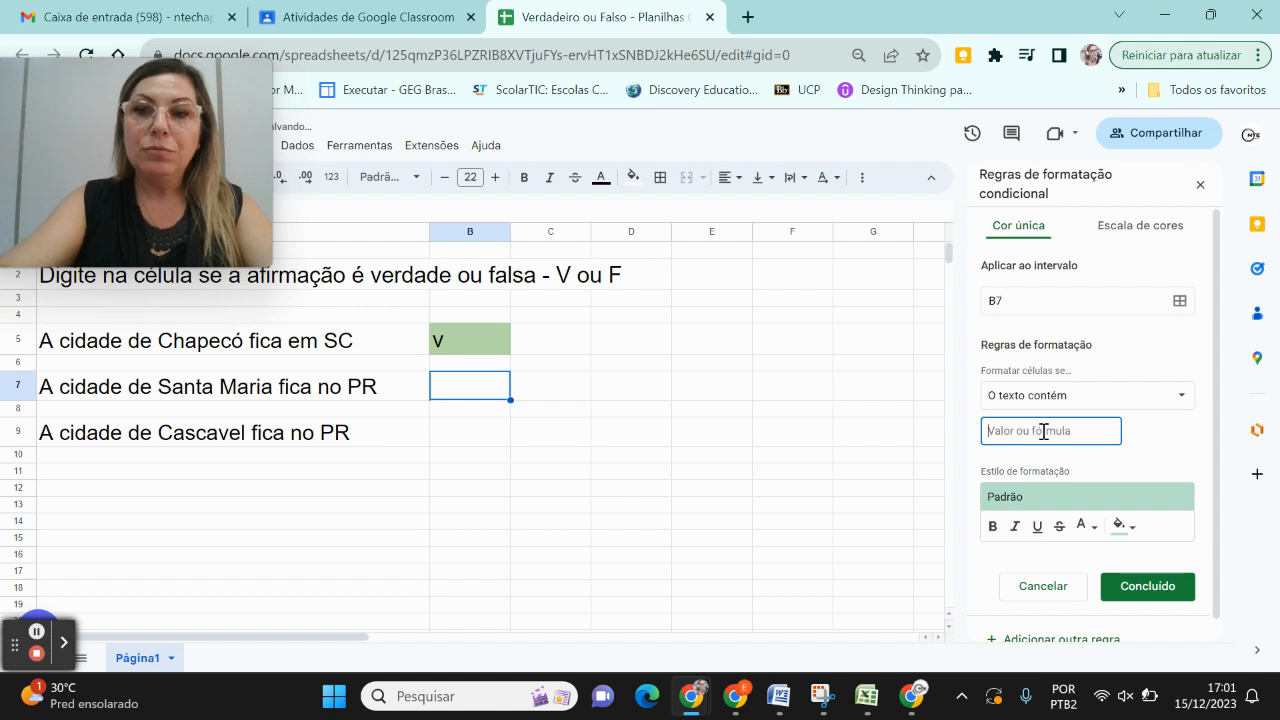
{"action": "type", "text": "F"}
{"action": "left_click", "coordinate": [1125, 527]}
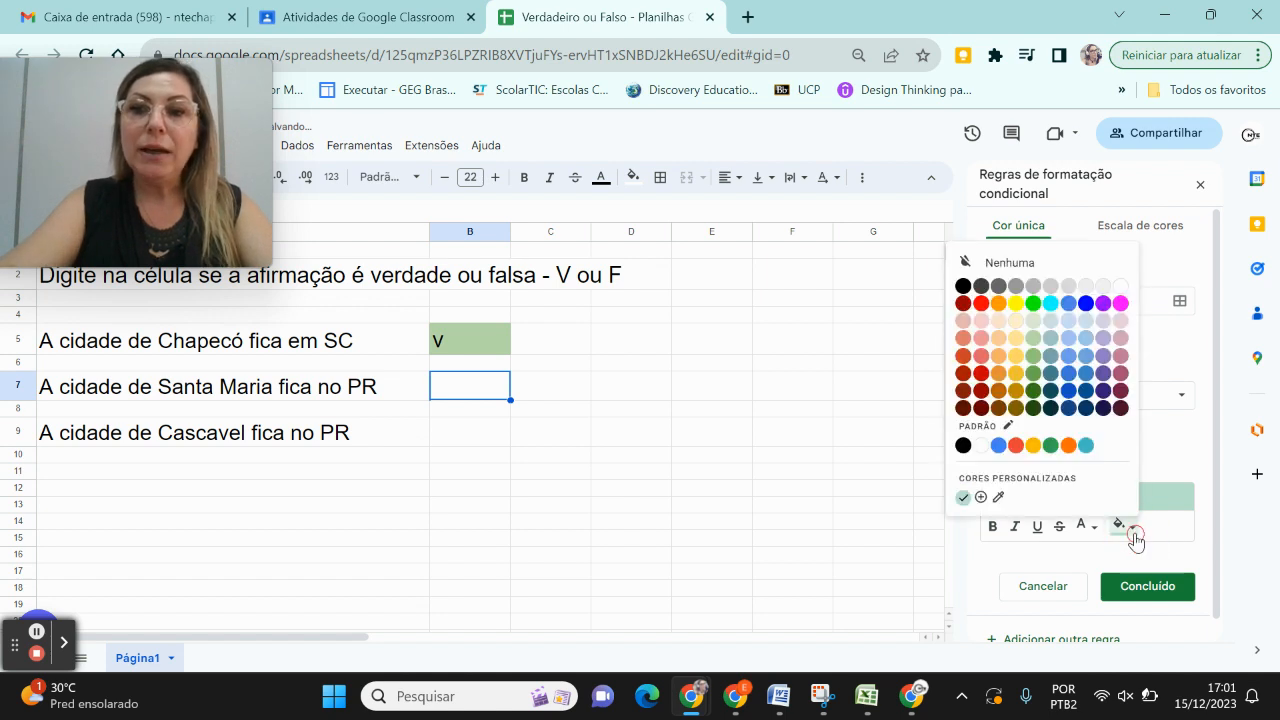
{"action": "left_click", "coordinate": [1033, 338]}
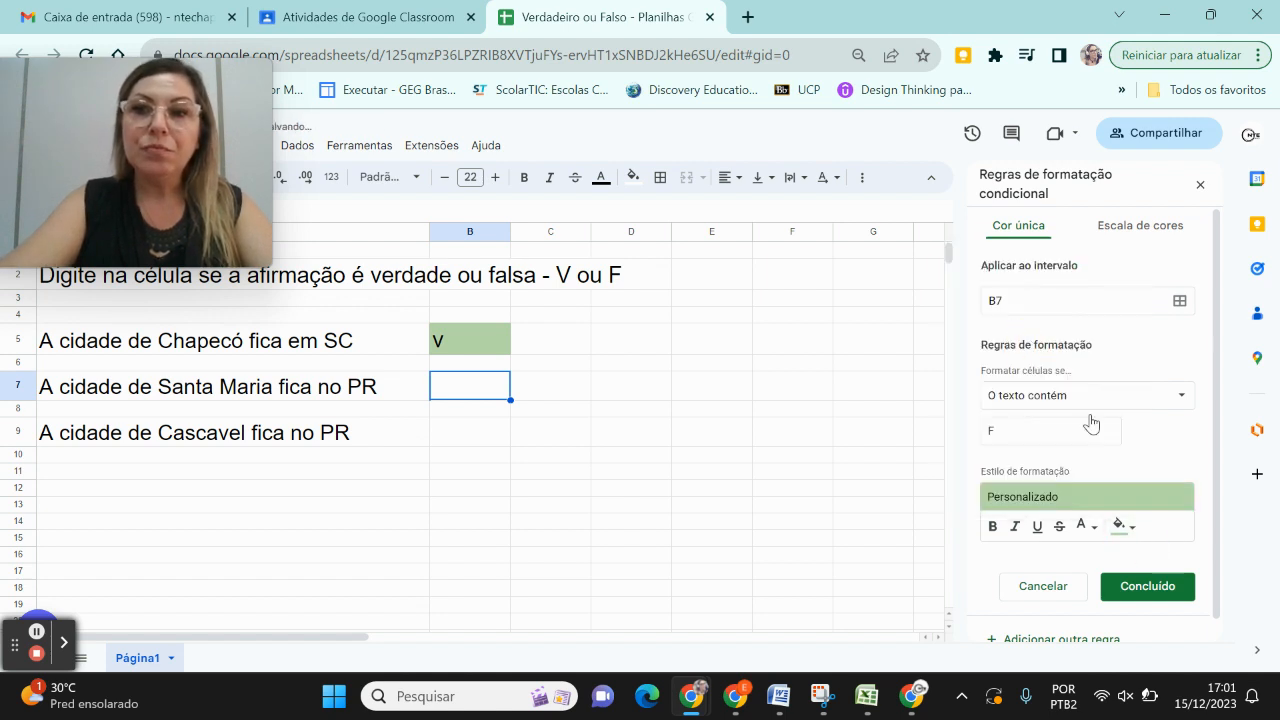
{"action": "left_click", "coordinate": [1131, 592]}
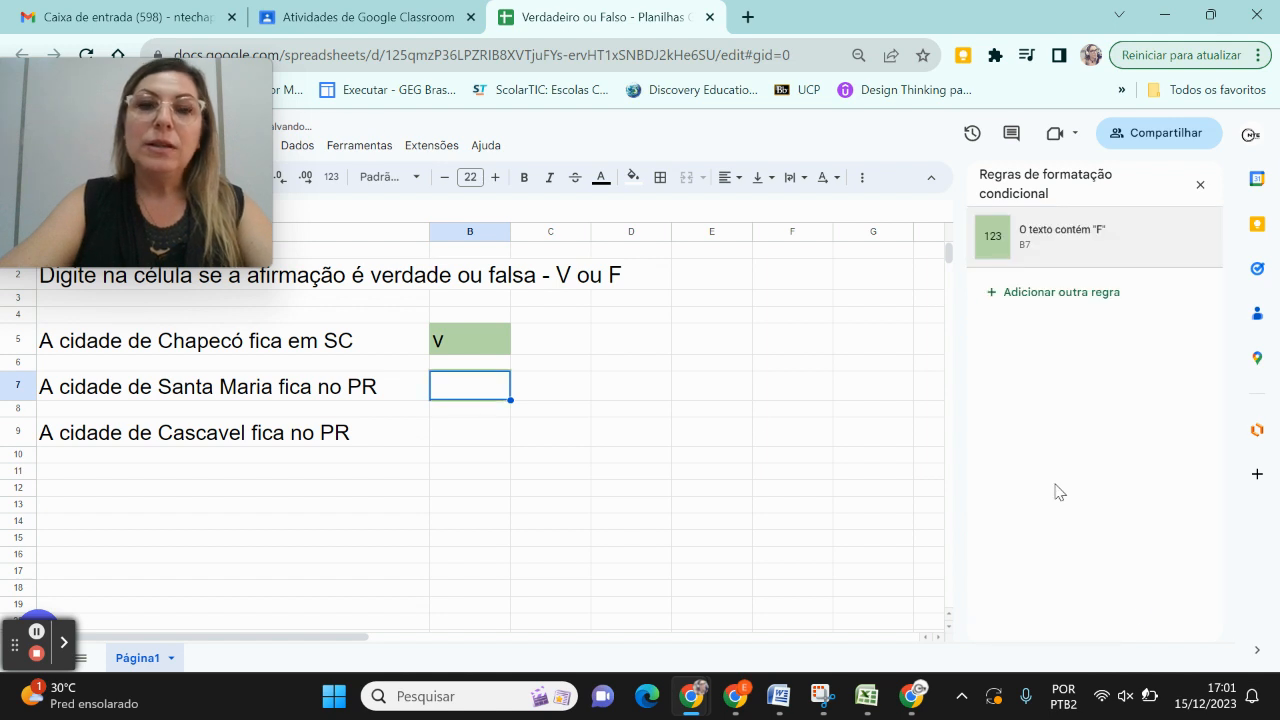
Step: Add a second conditional formatting rule to cell B7 that fills it light red when the text contains "V"
{"action": "left_click", "coordinate": [1020, 294]}
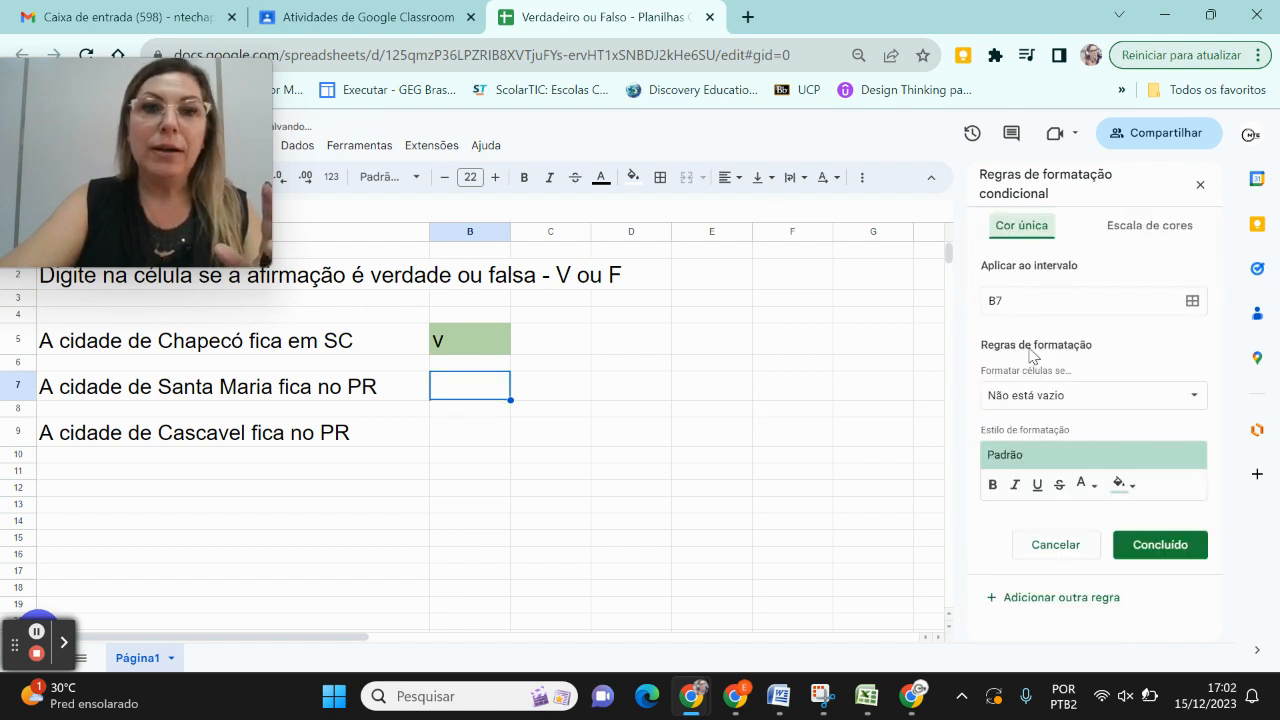
{"action": "left_click", "coordinate": [1040, 398]}
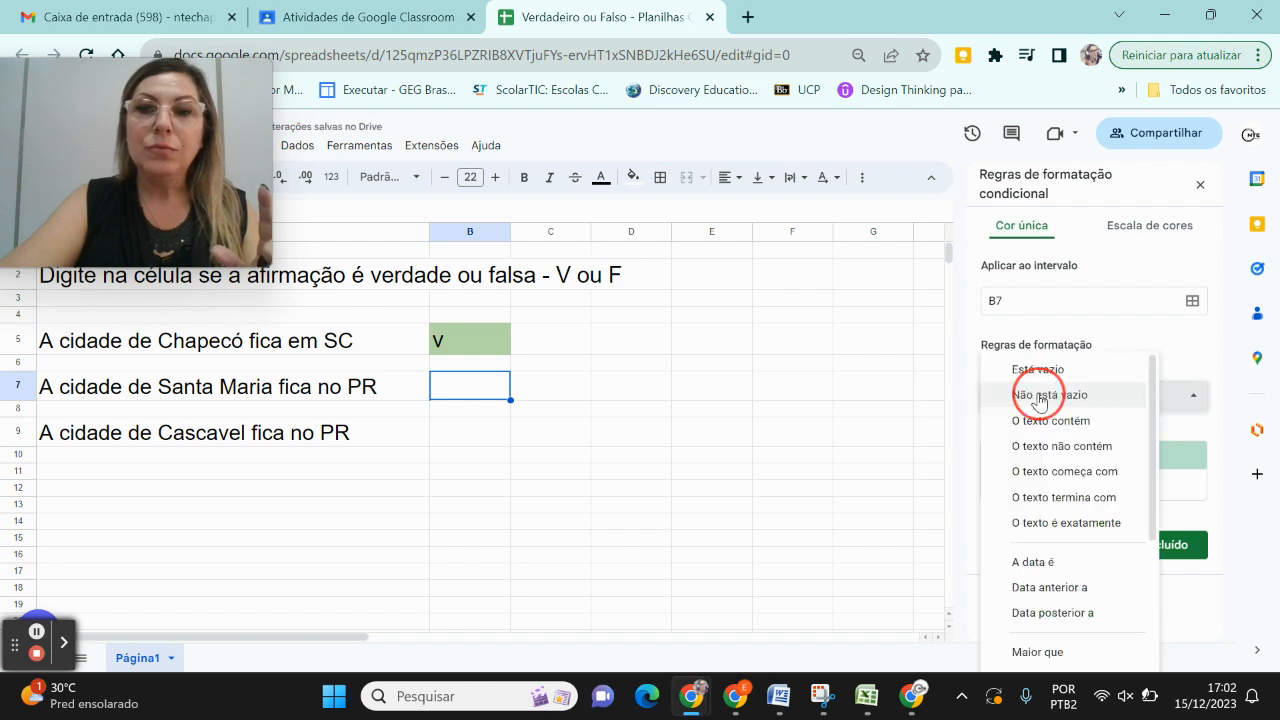
{"action": "left_click", "coordinate": [1045, 421]}
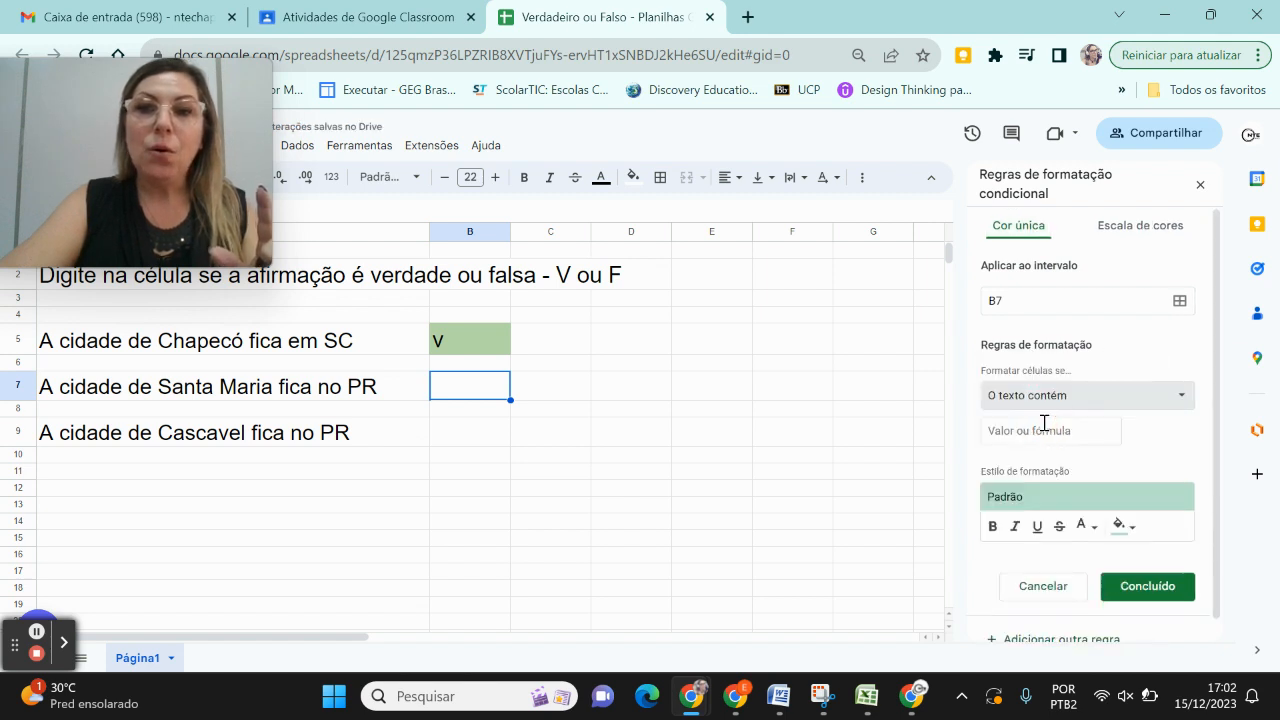
{"action": "left_click", "coordinate": [1044, 429]}
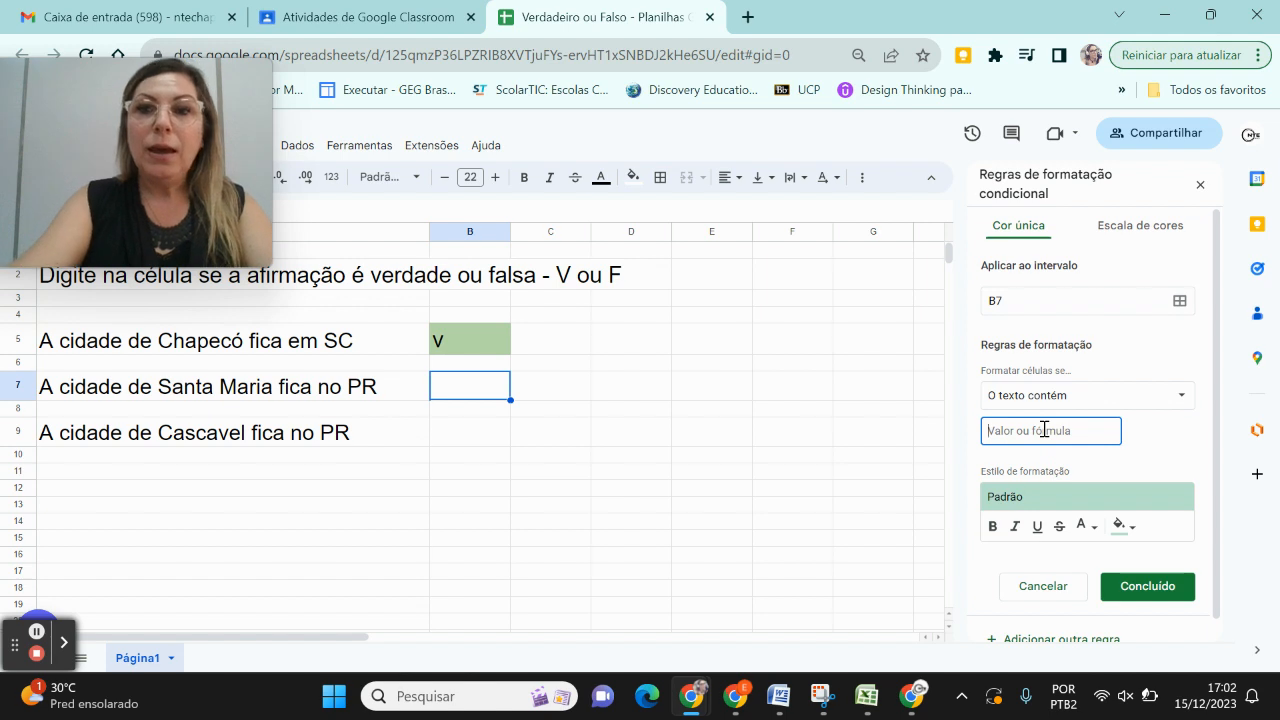
{"action": "type", "text": "V"}
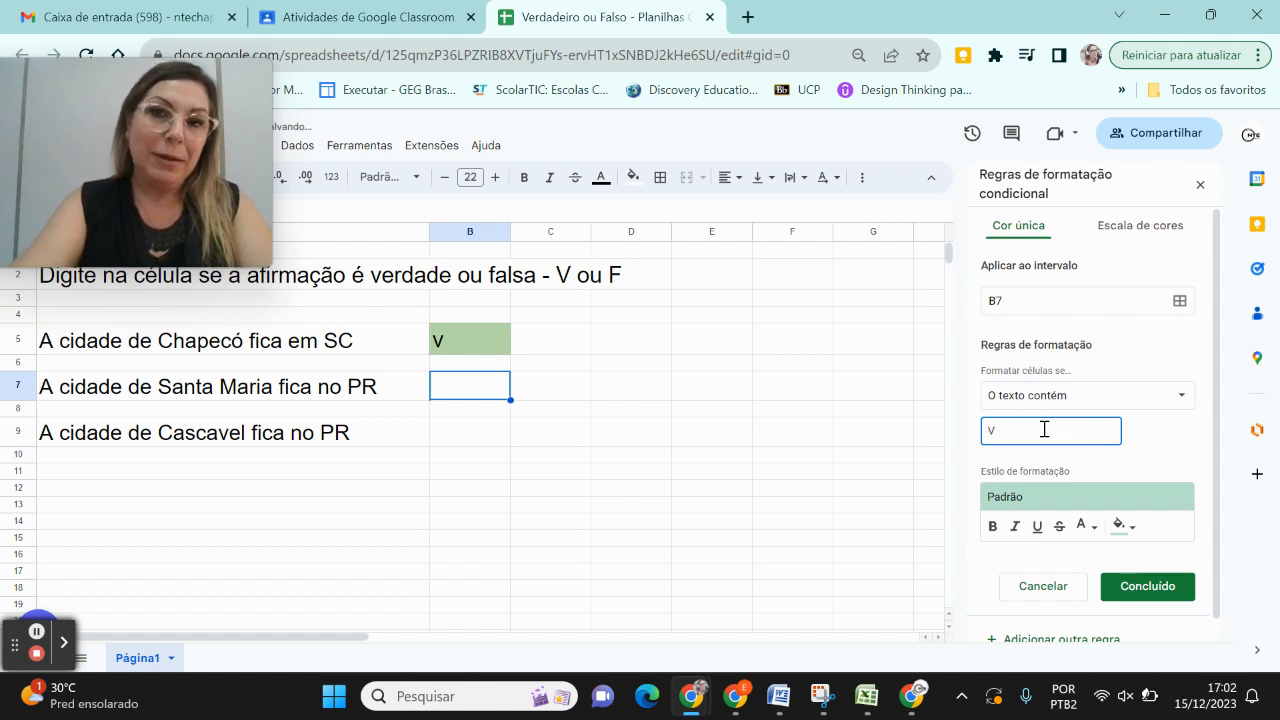
{"action": "left_click", "coordinate": [1134, 530]}
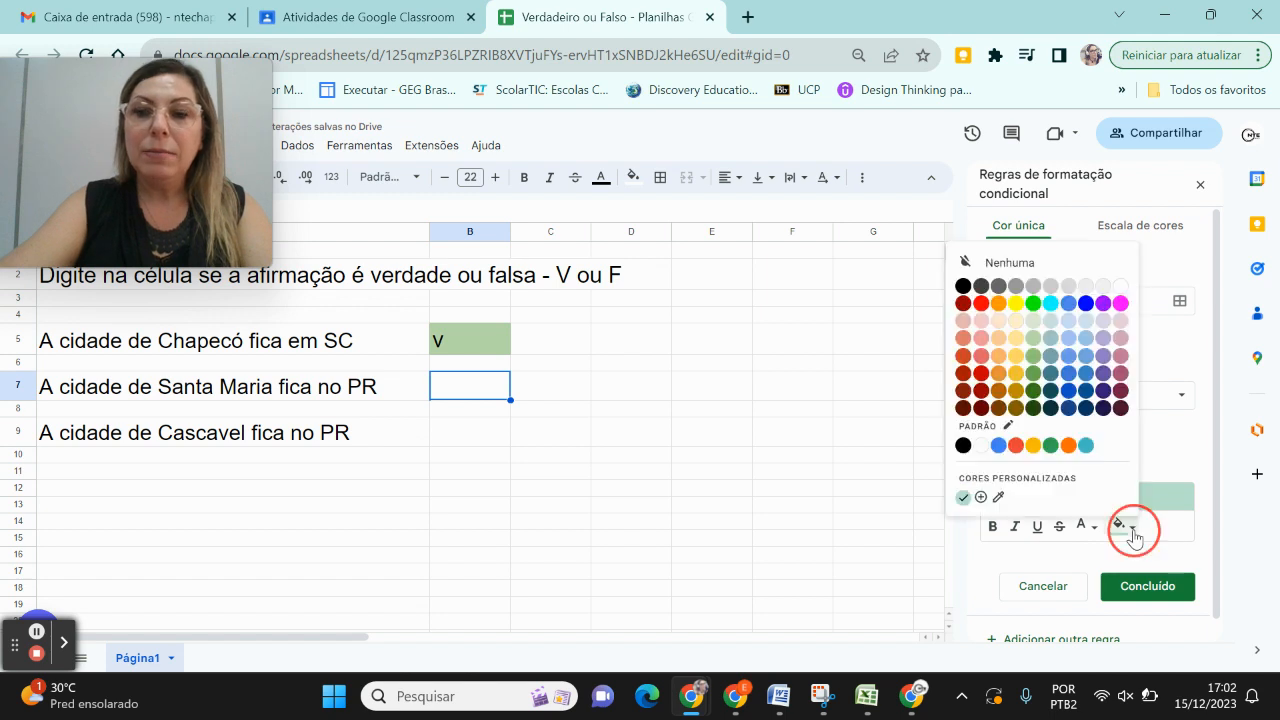
{"action": "left_click", "coordinate": [982, 339]}
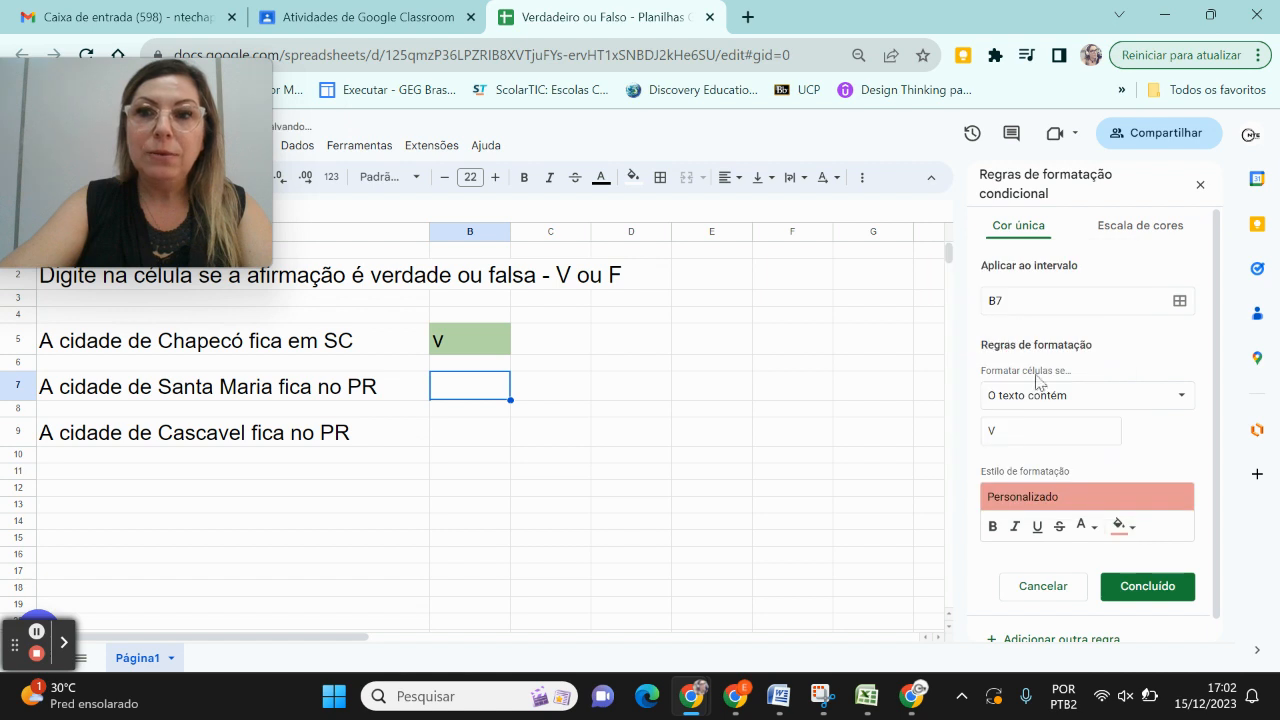
{"action": "left_click", "coordinate": [1147, 588]}
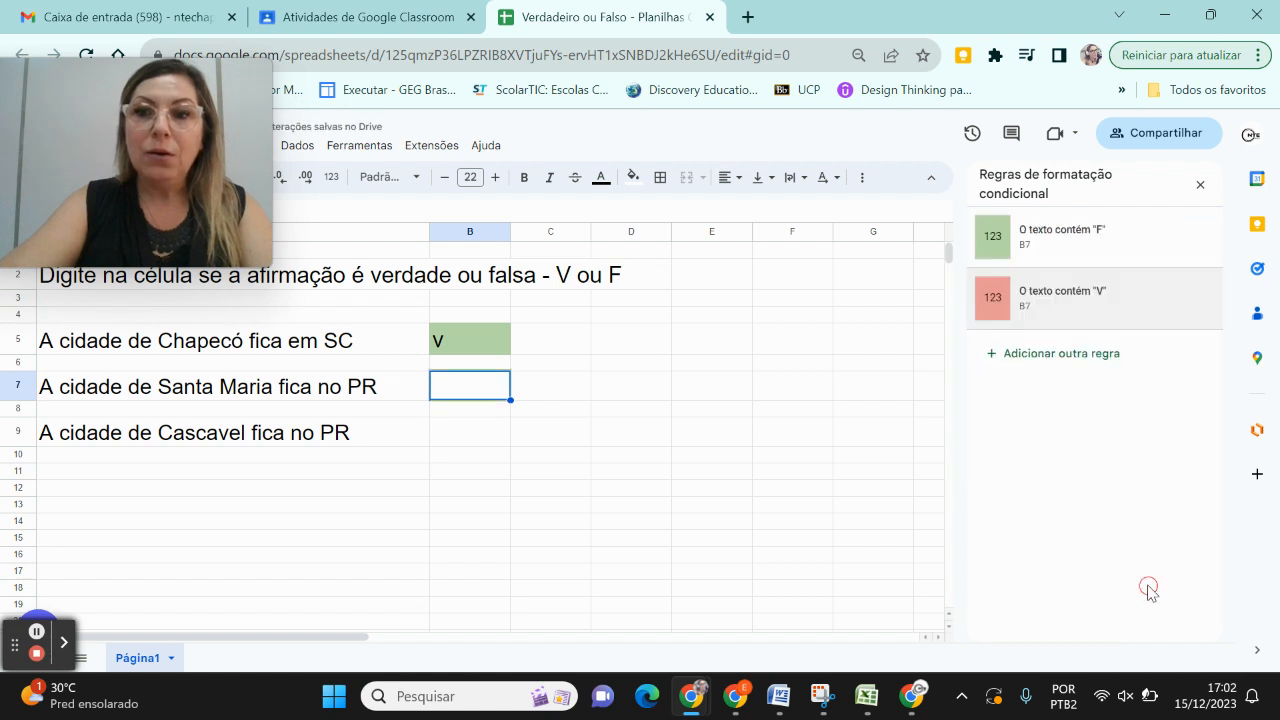
Step: Test cell B7 beside the Santa Maria statement with the answer V, and replace it with F
{"action": "left_click", "coordinate": [477, 425]}
{"action": "left_click", "coordinate": [455, 388]}
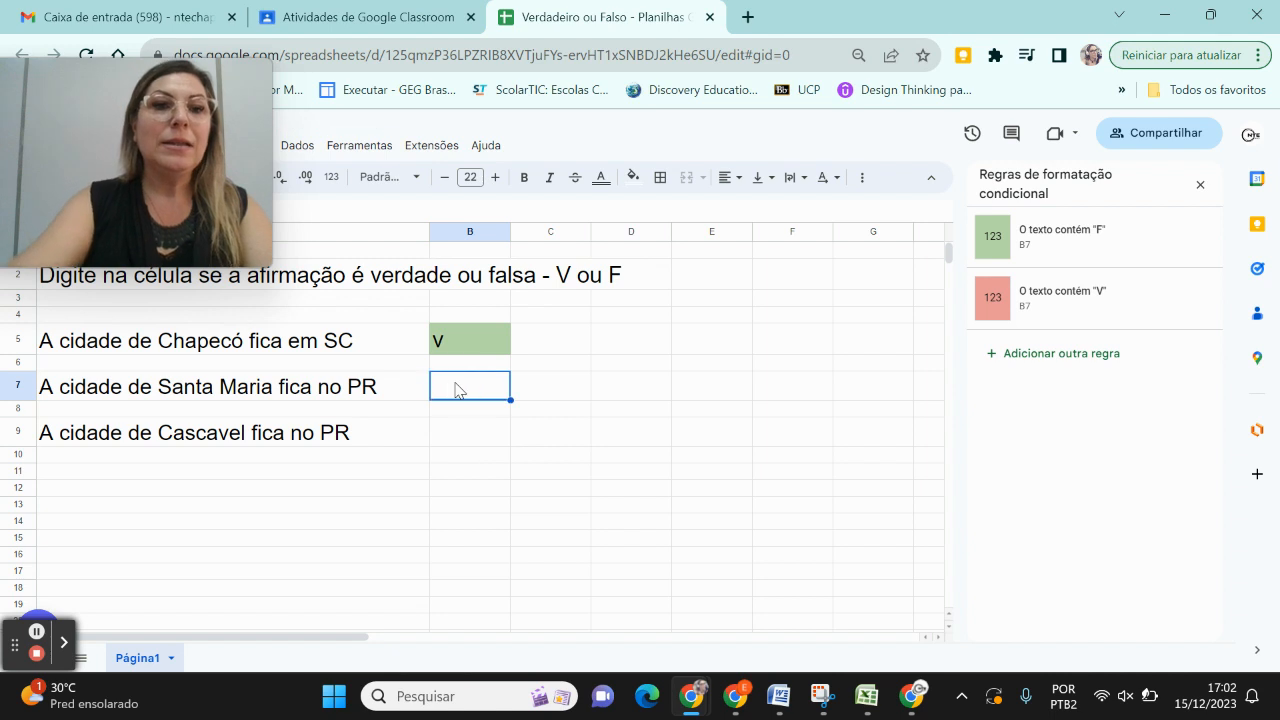
{"action": "type", "text": "V"}
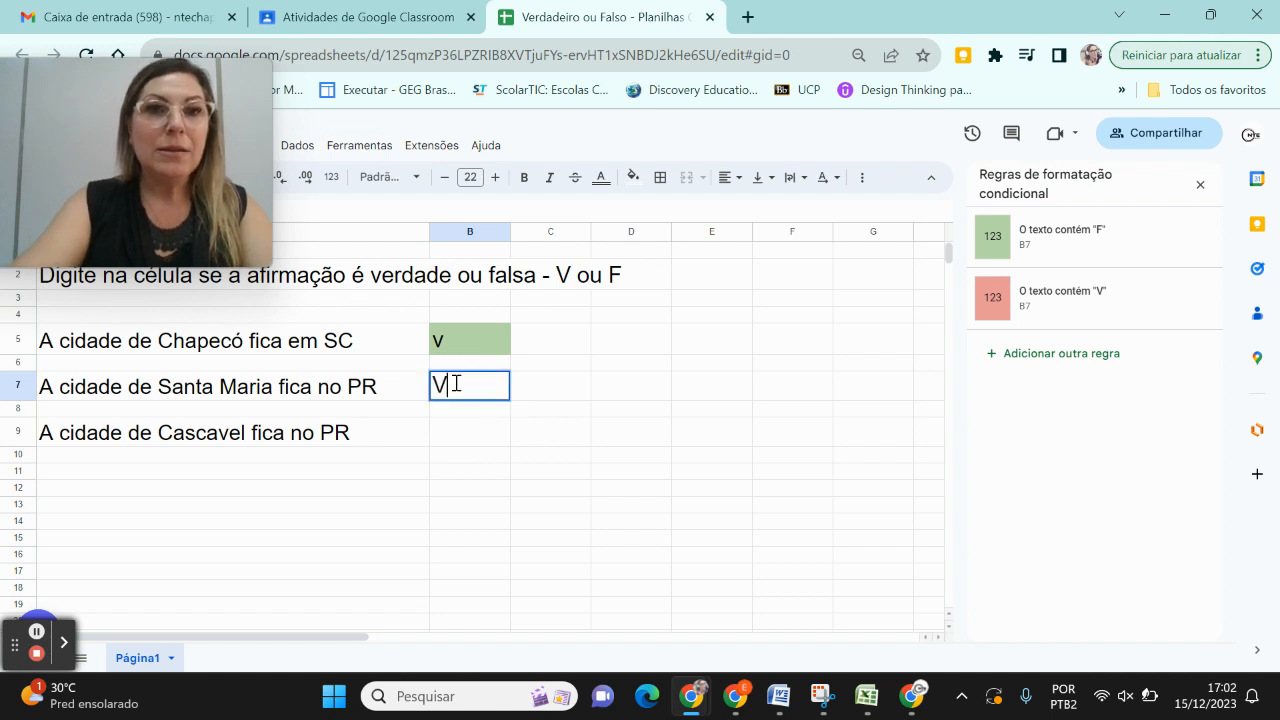
{"action": "key", "text": "Return"}
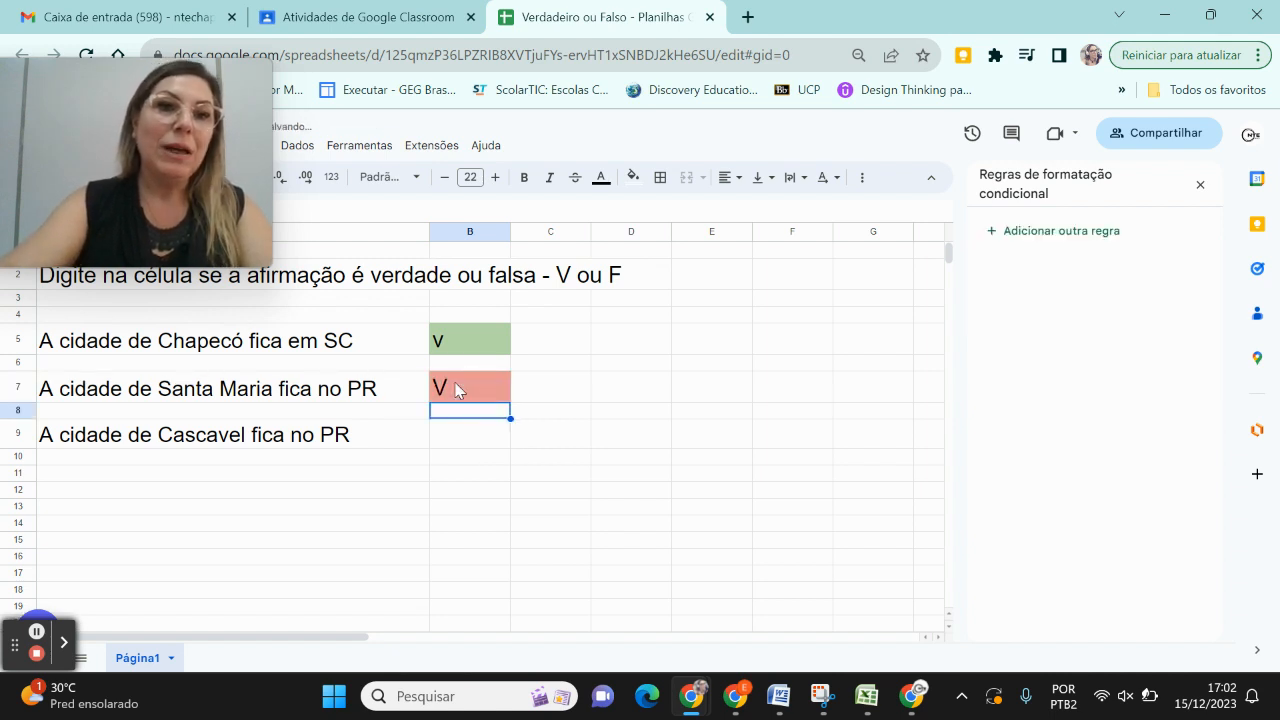
{"action": "left_click", "coordinate": [458, 390]}
{"action": "type", "text": "F"}
{"action": "key", "text": "Return"}
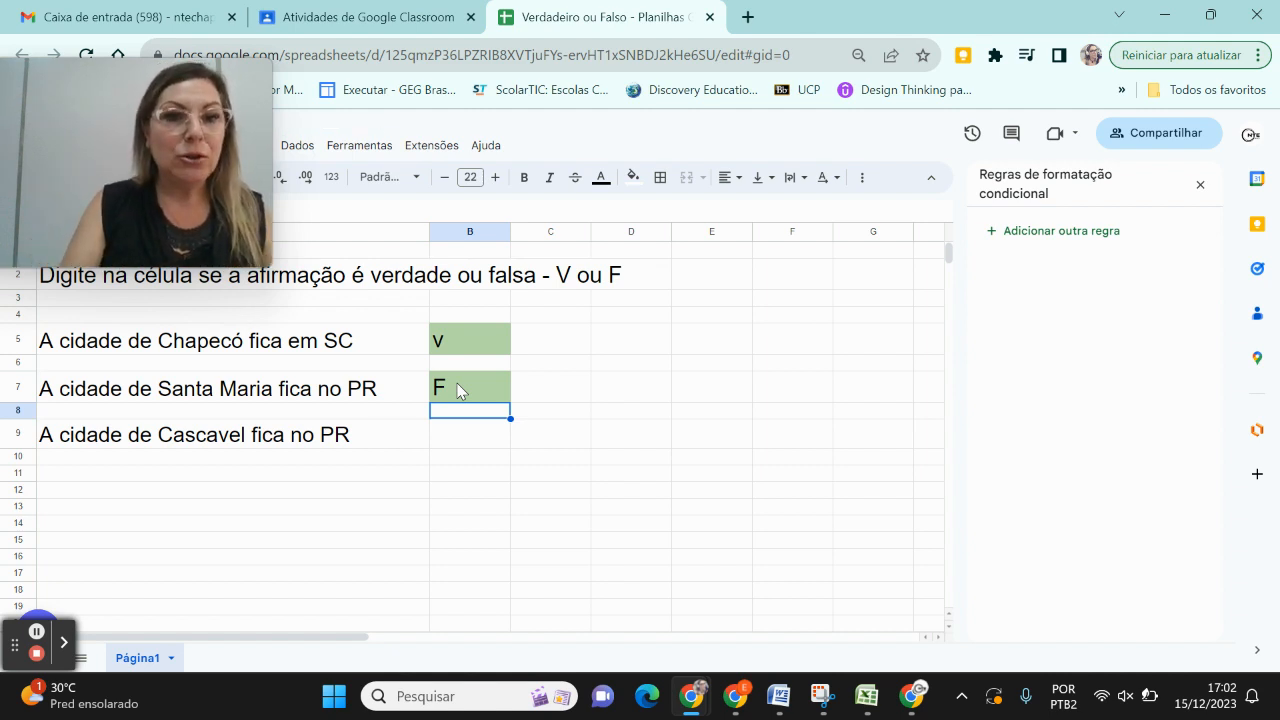
Step: Select the empty answer cell B9 beside the Cascavel statement and close the conditional formatting rules
{"action": "left_click", "coordinate": [306, 445]}
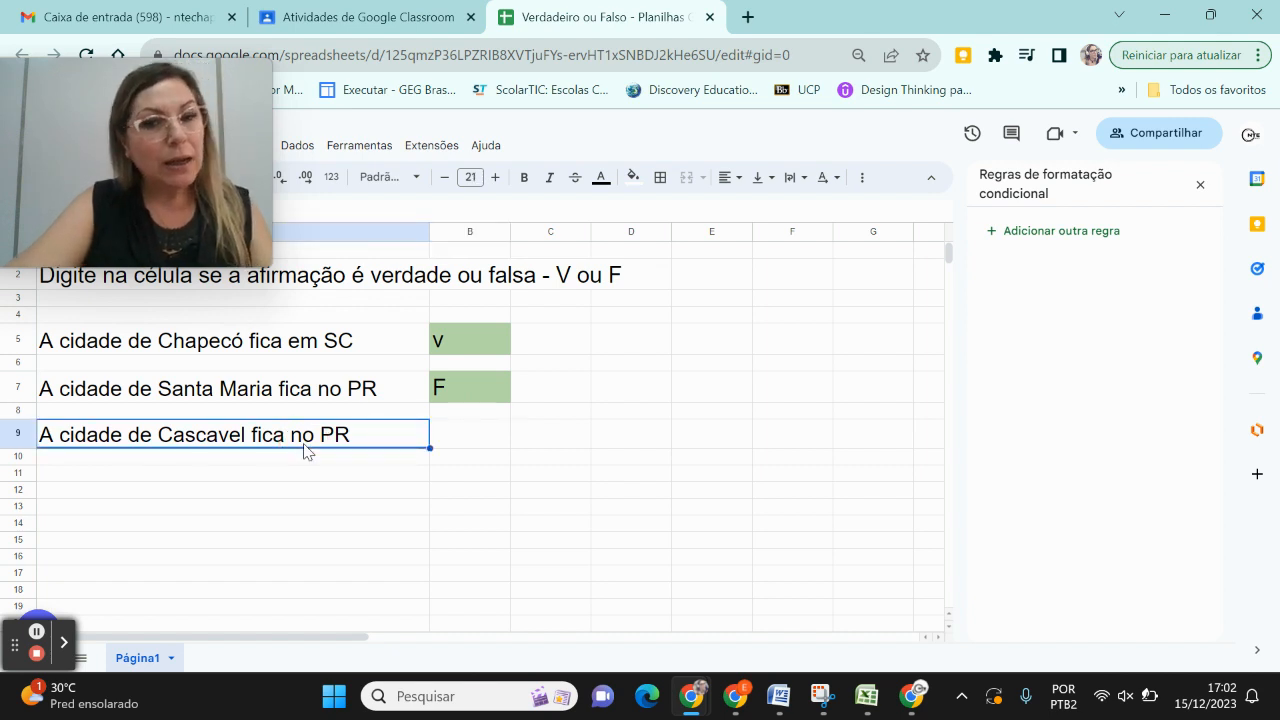
{"action": "left_click", "coordinate": [484, 338]}
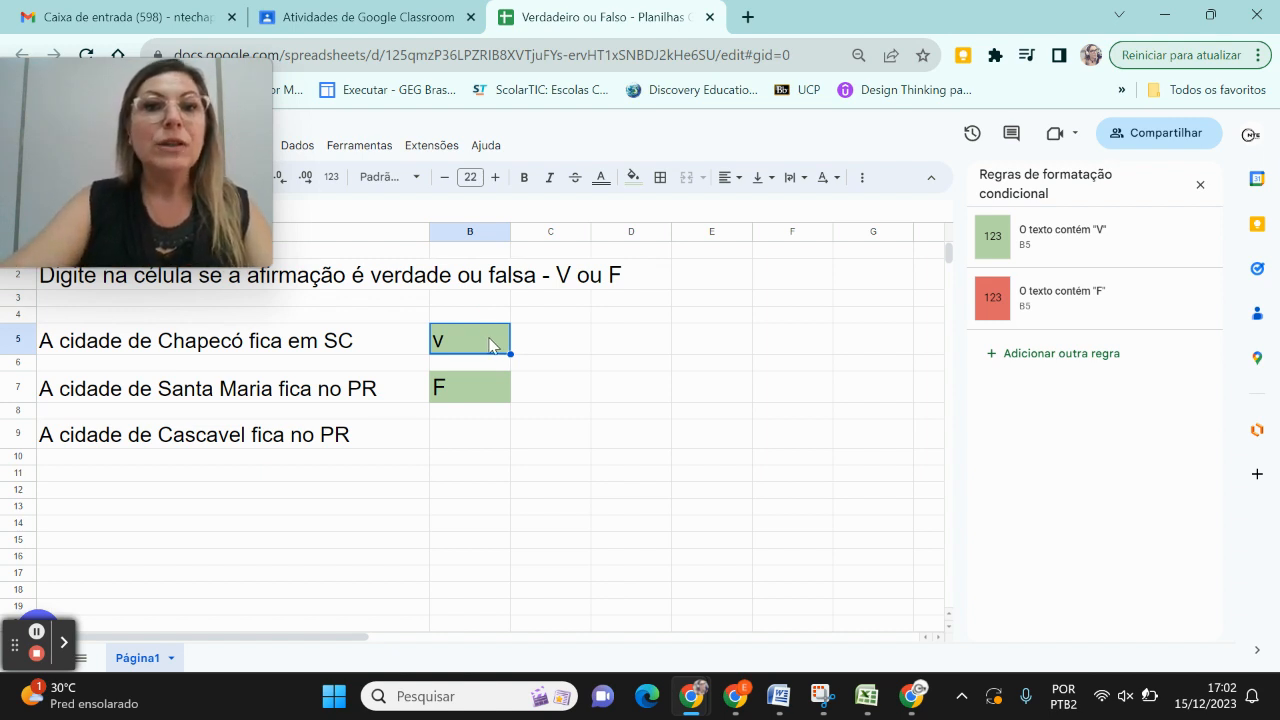
{"action": "left_click", "coordinate": [480, 434]}
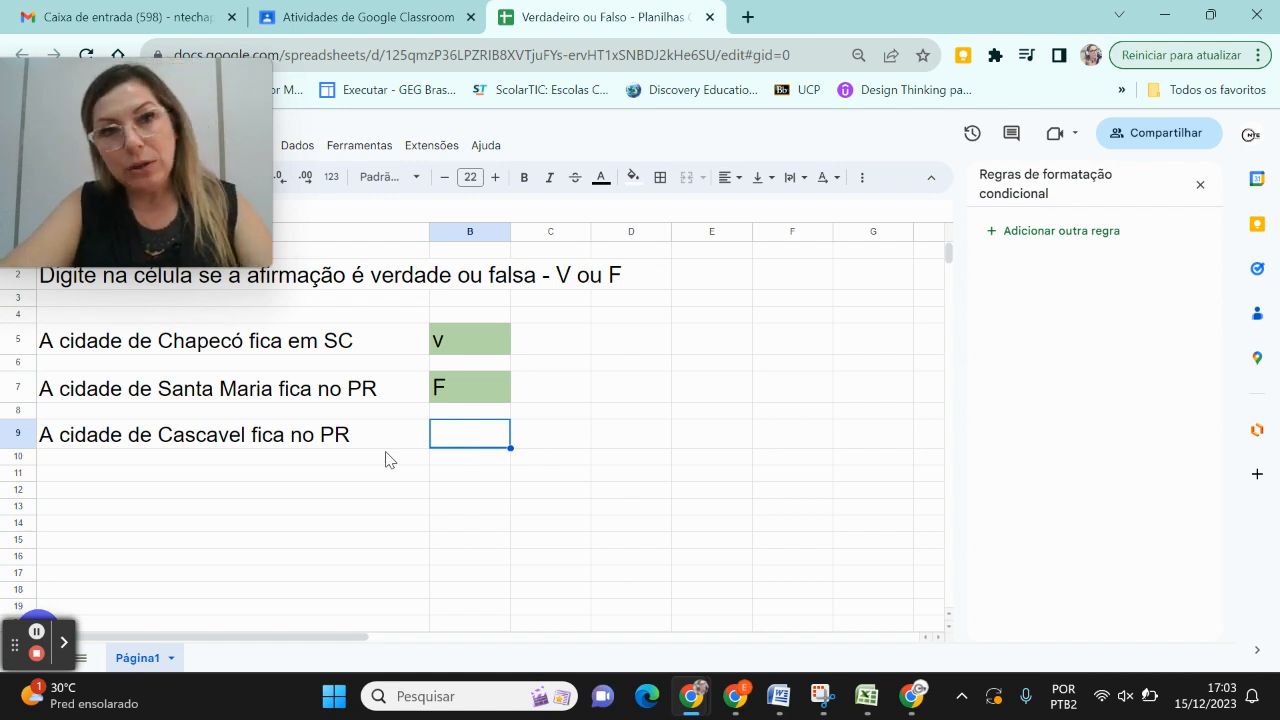
{"action": "left_click", "coordinate": [1201, 187]}
{"action": "mouse_move", "coordinate": [75, 88]}
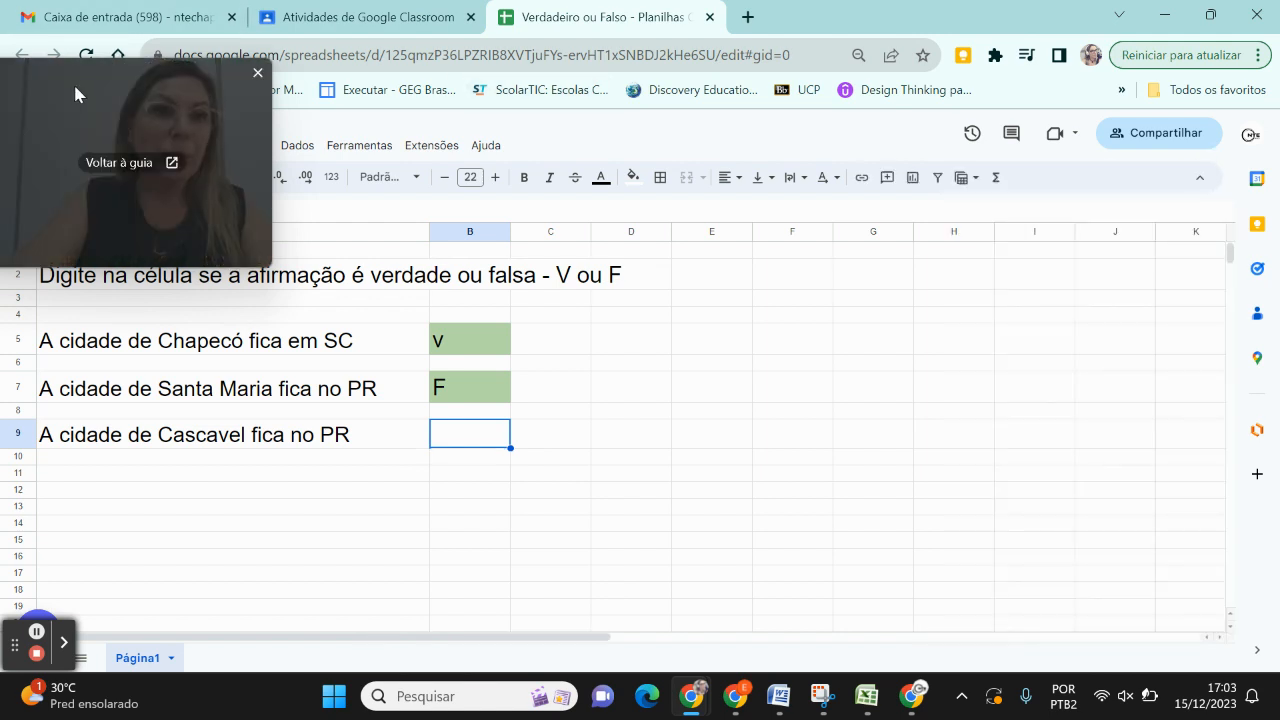
{"action": "left_click_drag", "start_coordinate": [75, 95], "coordinate": [975, 148]}
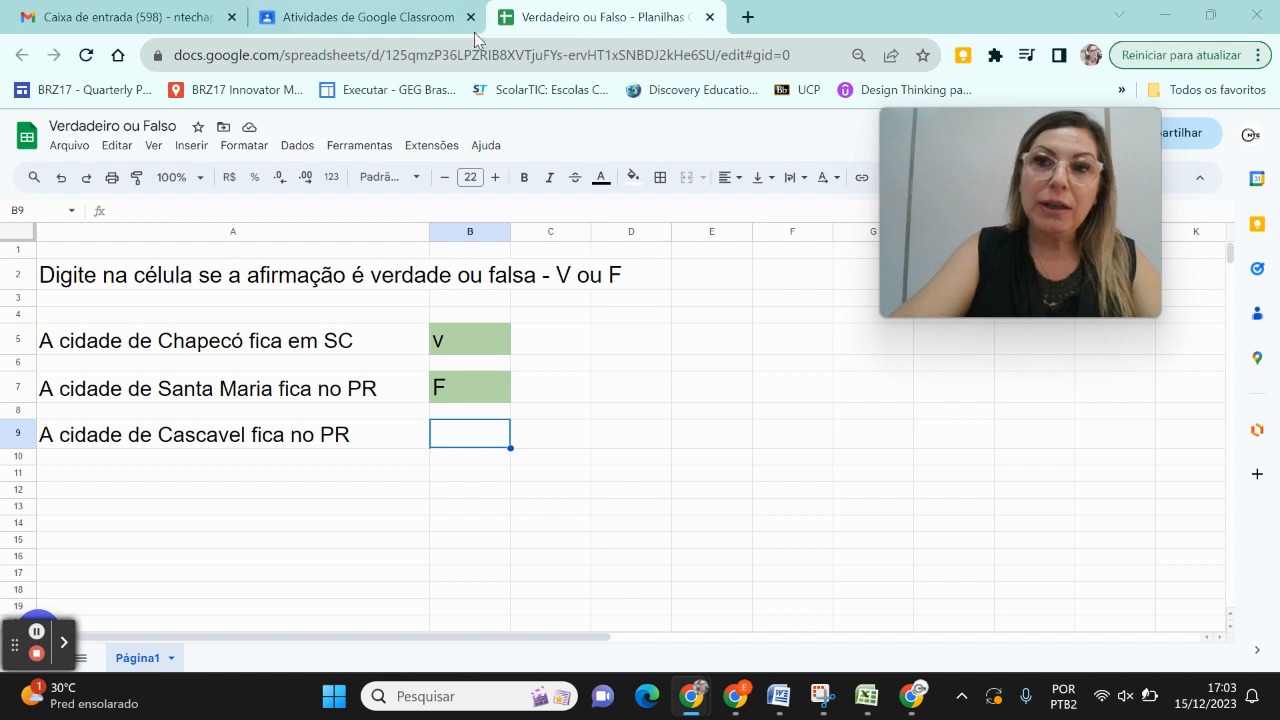
Step: Switch to the Google Classroom assignment and set the attached spreadsheet to make a copy for each student
{"action": "left_click", "coordinate": [424, 22]}
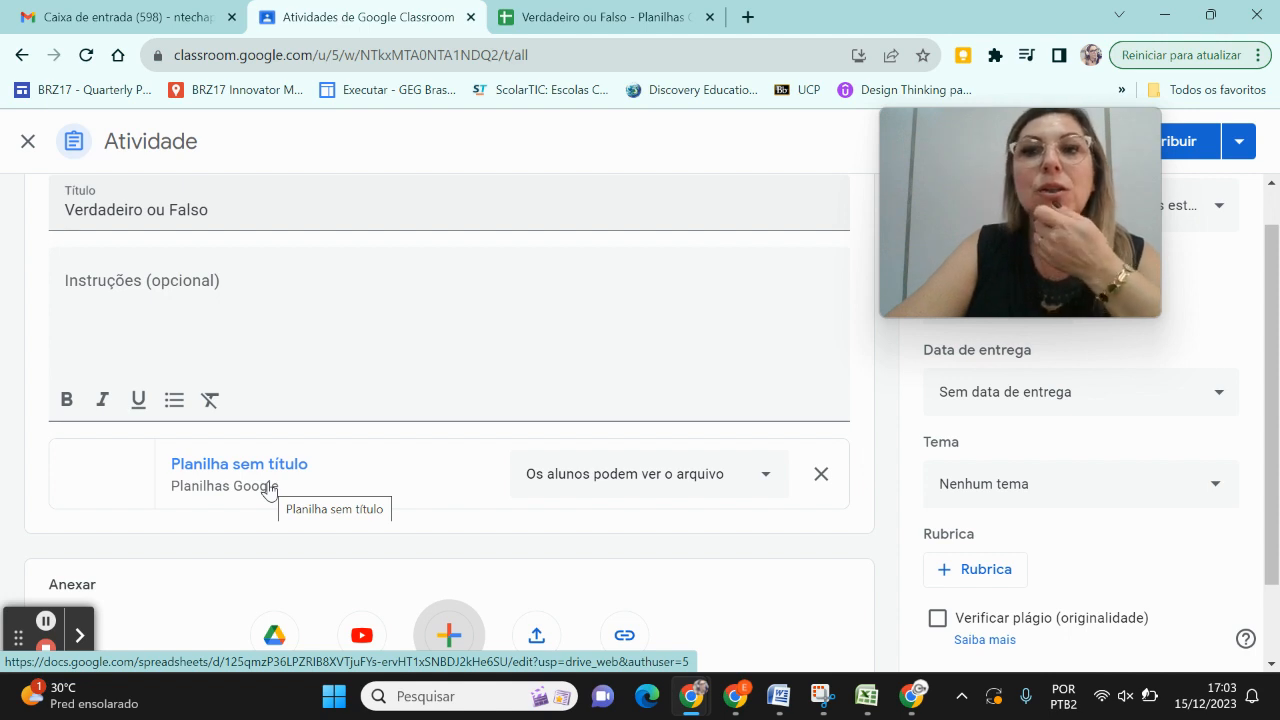
{"action": "left_click", "coordinate": [644, 484]}
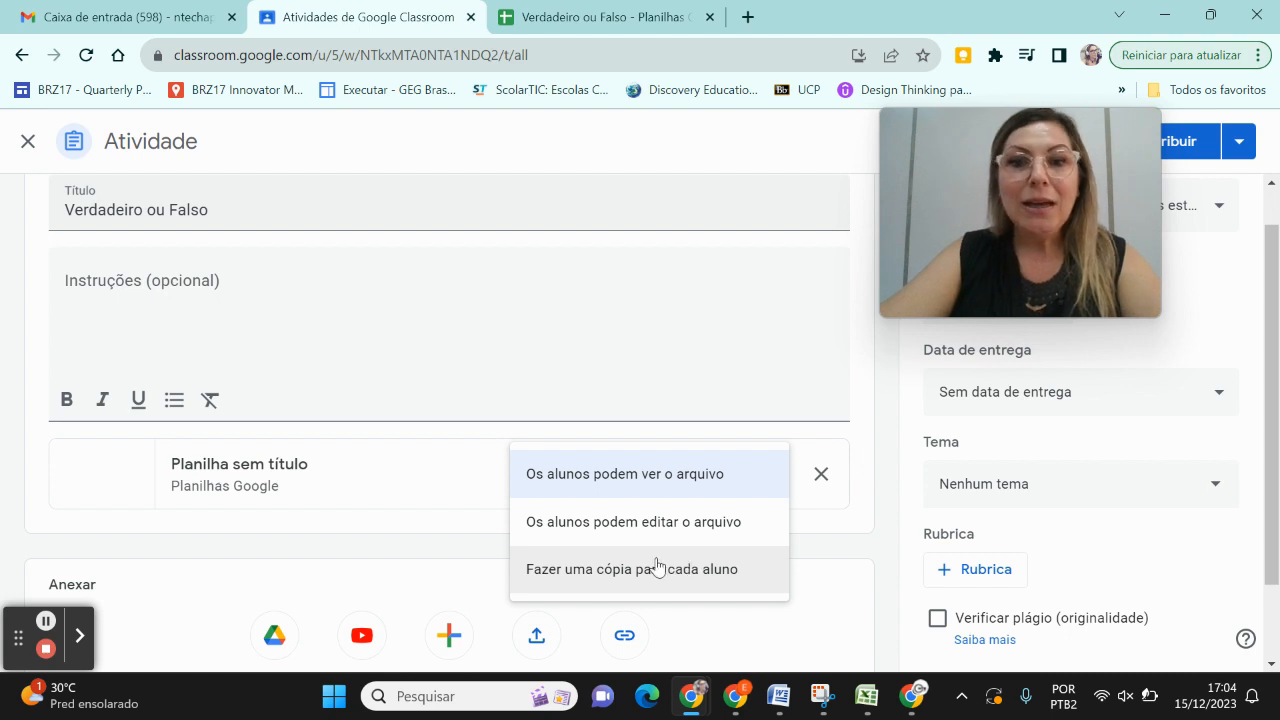
{"action": "left_click", "coordinate": [648, 577]}
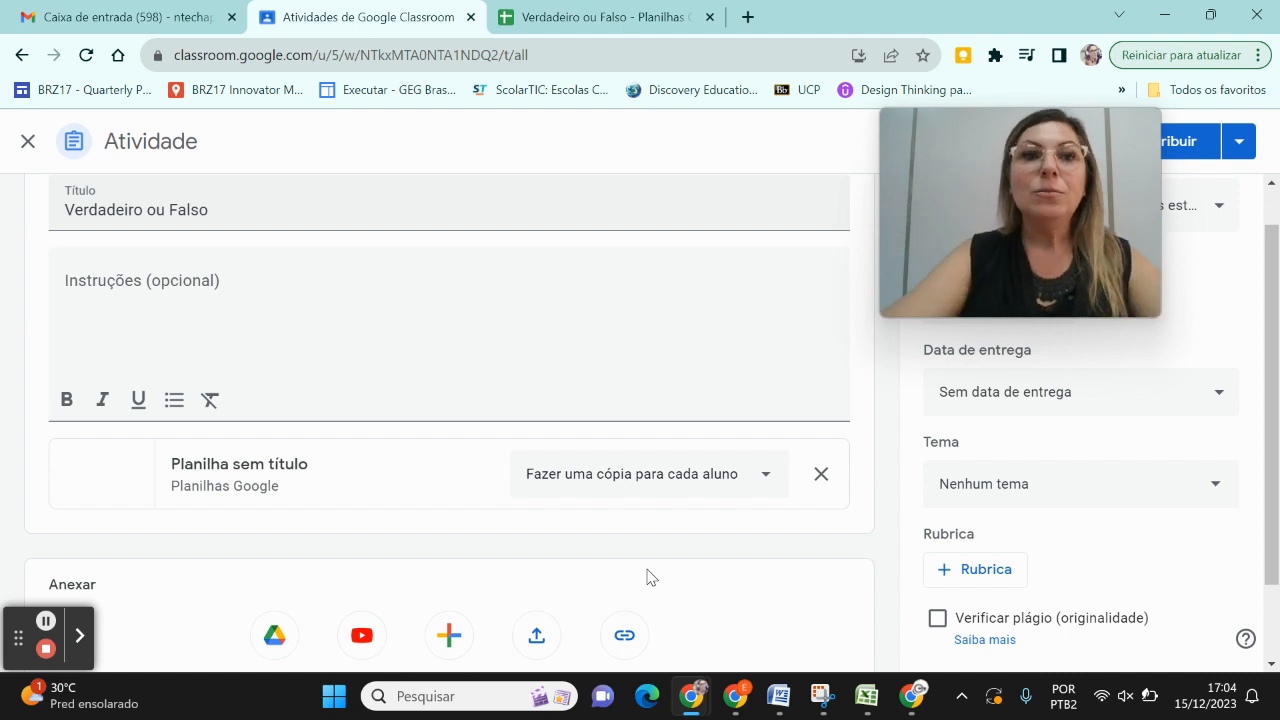
{"action": "left_click_drag", "start_coordinate": [911, 159], "coordinate": [137, 168]}
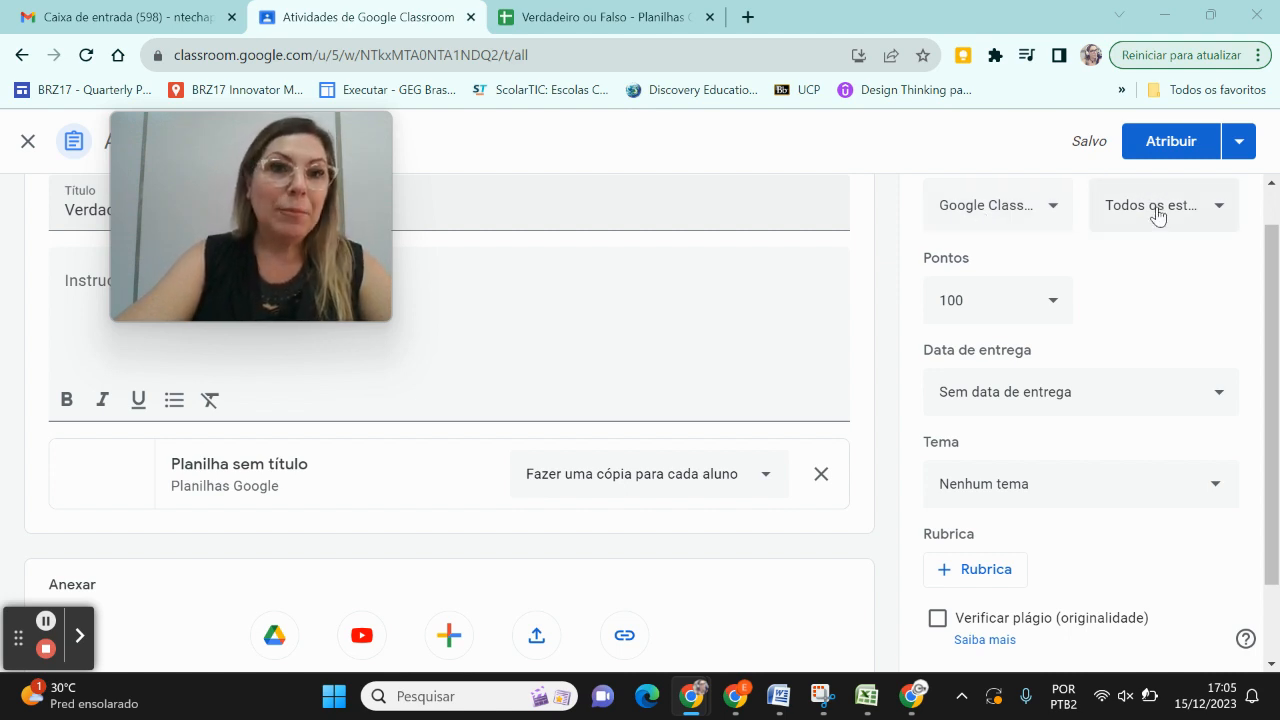
Step: Set the assignment's due date to 22 December 2023 at 23:59 and stop accepting submissions after that date
{"action": "left_click", "coordinate": [997, 305]}
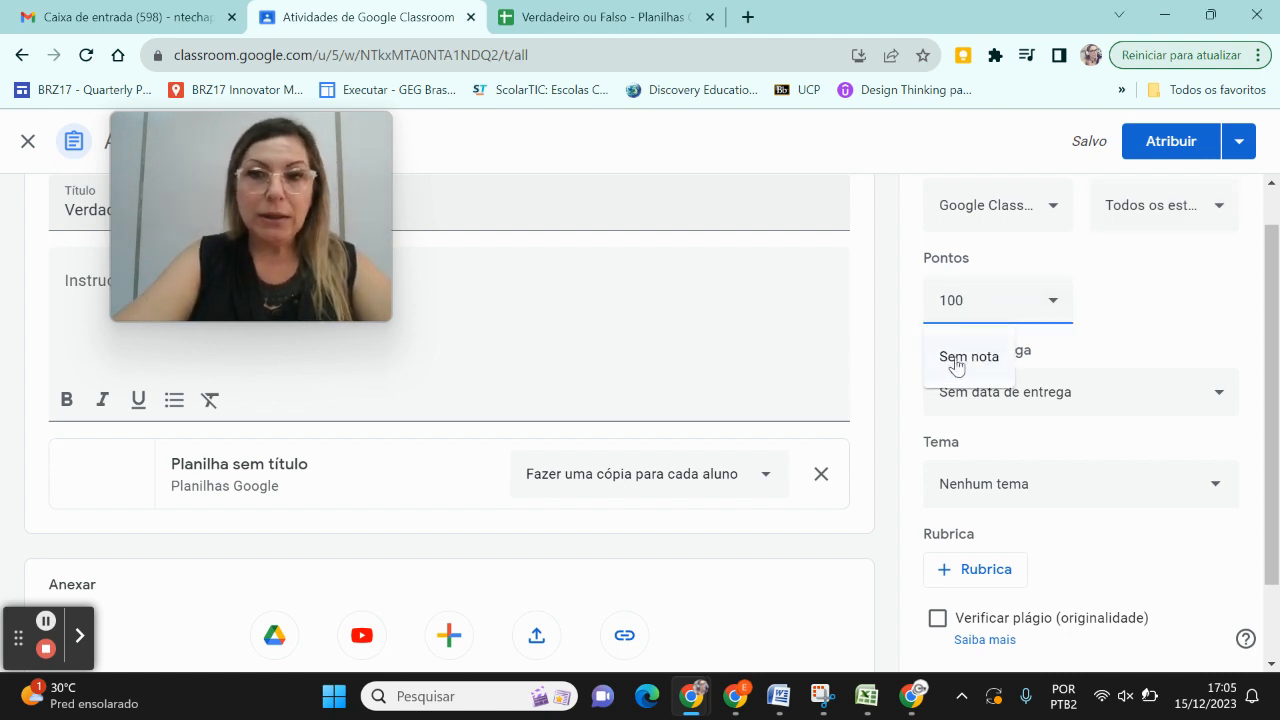
{"action": "left_click", "coordinate": [893, 321]}
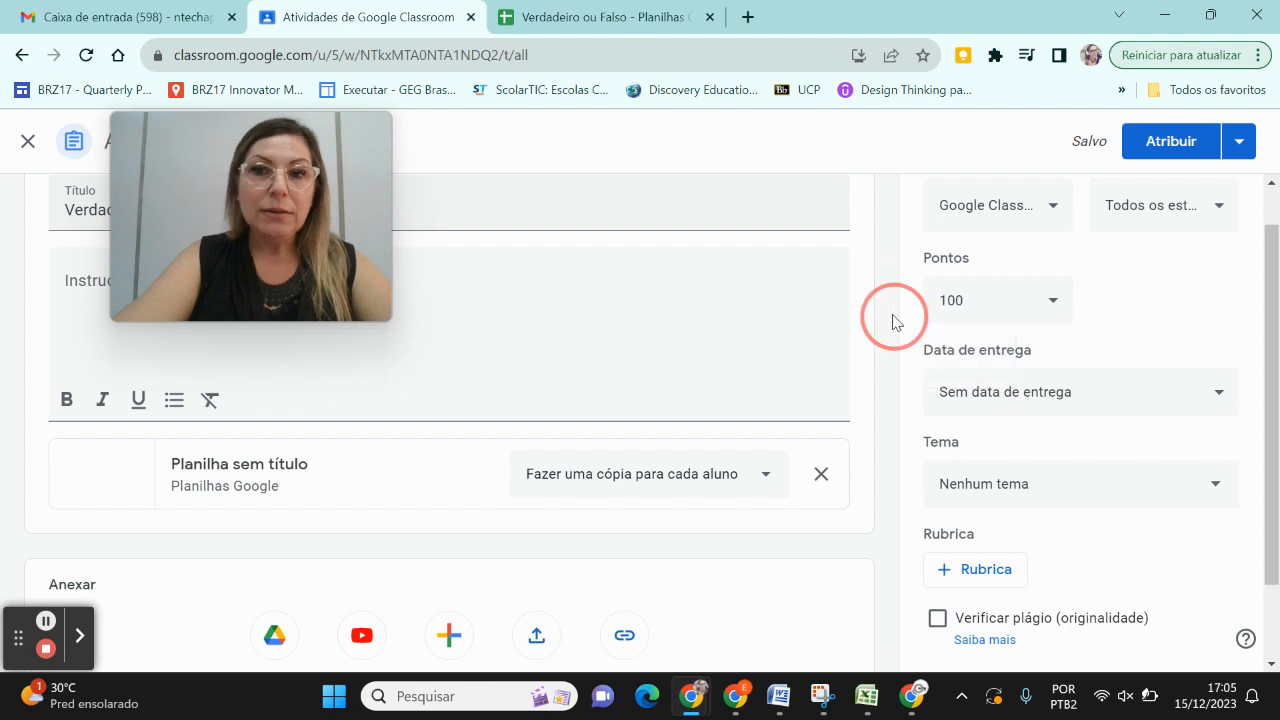
{"action": "left_click", "coordinate": [970, 396]}
{"action": "left_click", "coordinate": [1020, 471]}
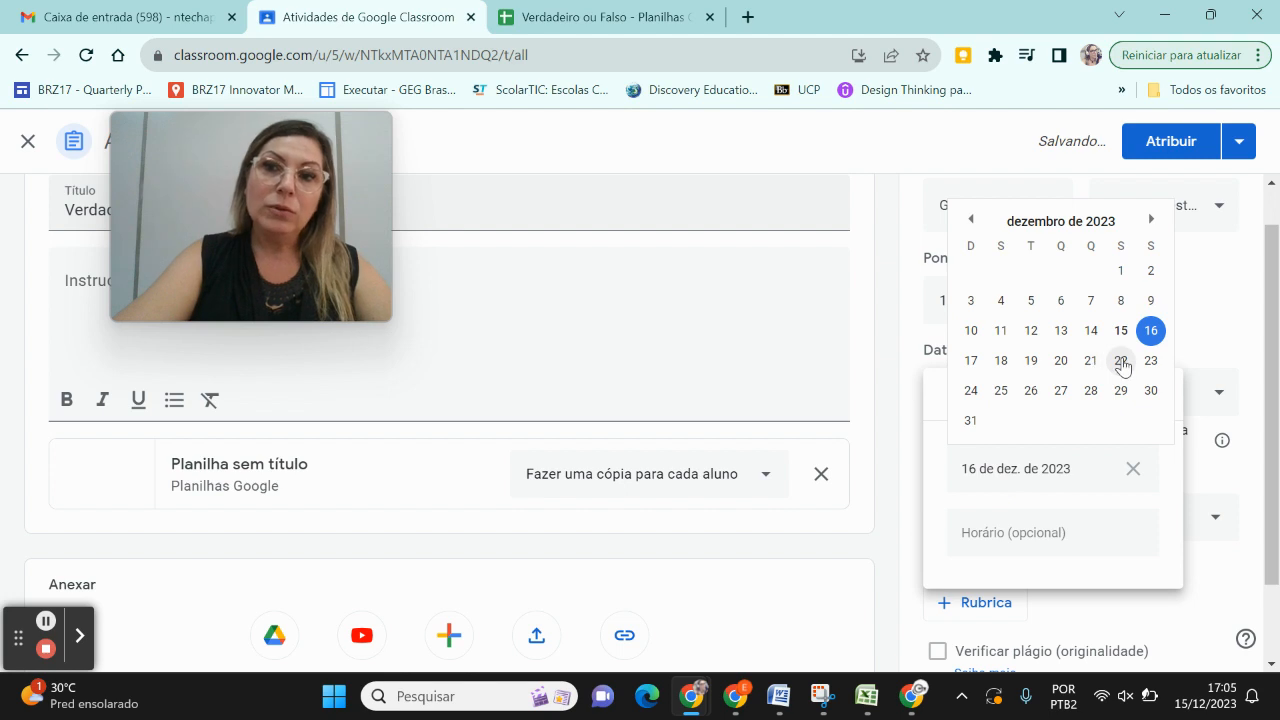
{"action": "left_click", "coordinate": [1121, 361]}
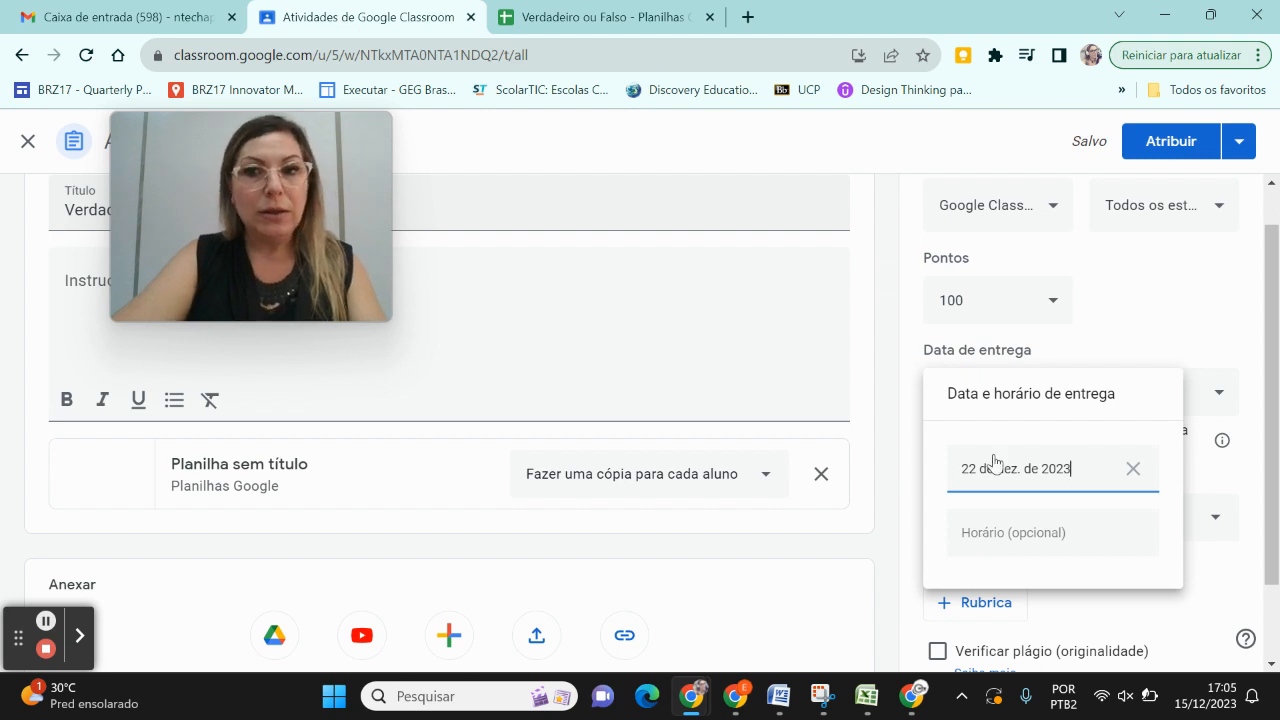
{"action": "left_click", "coordinate": [1000, 531]}
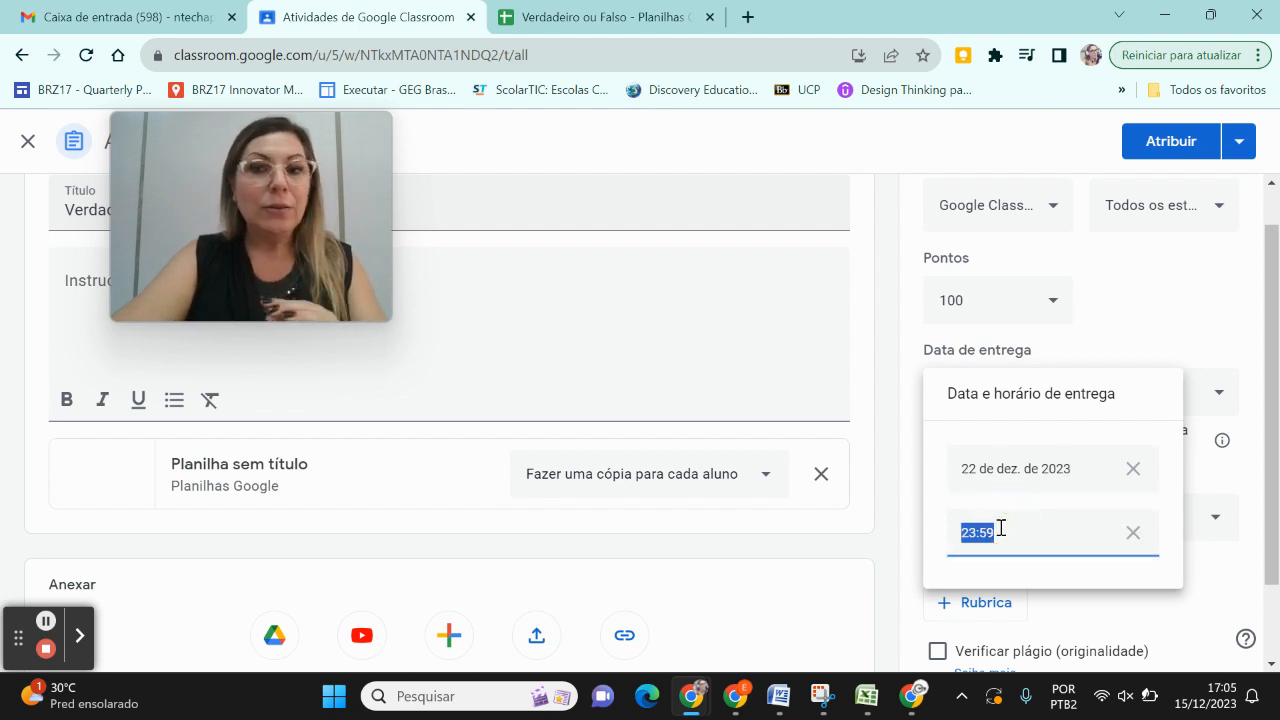
{"action": "left_click", "coordinate": [894, 474]}
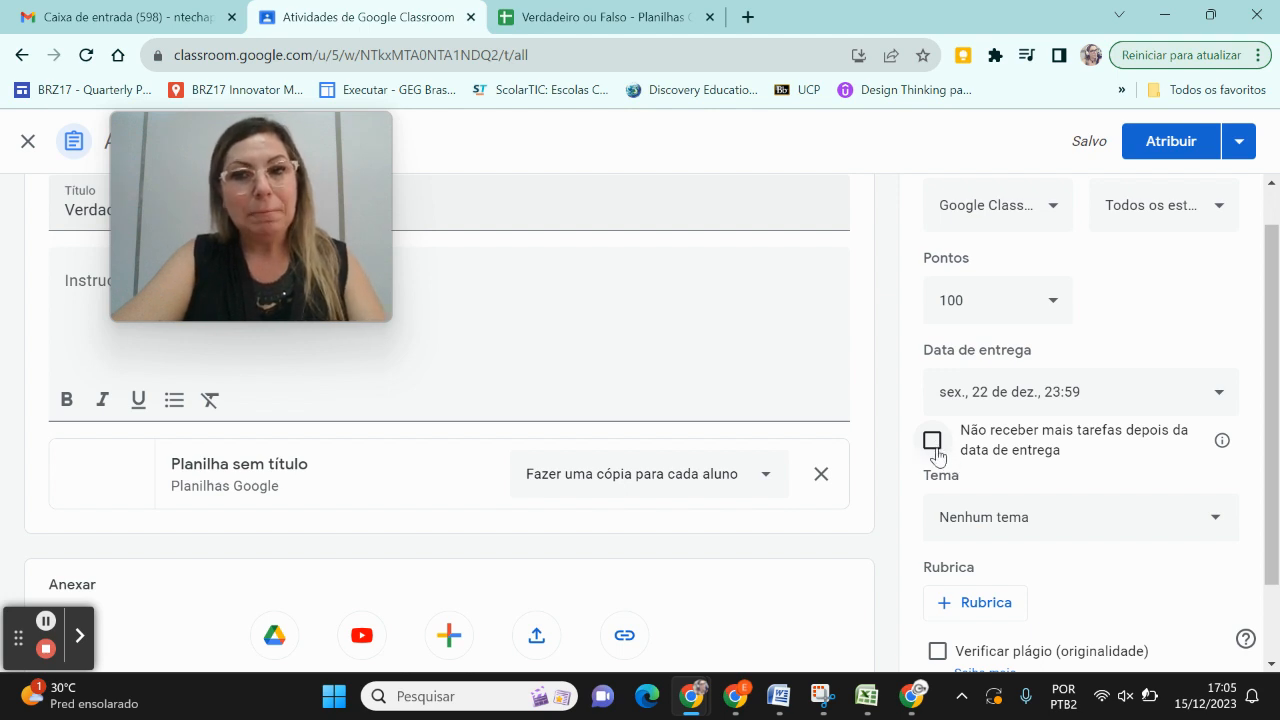
{"action": "left_click", "coordinate": [932, 441]}
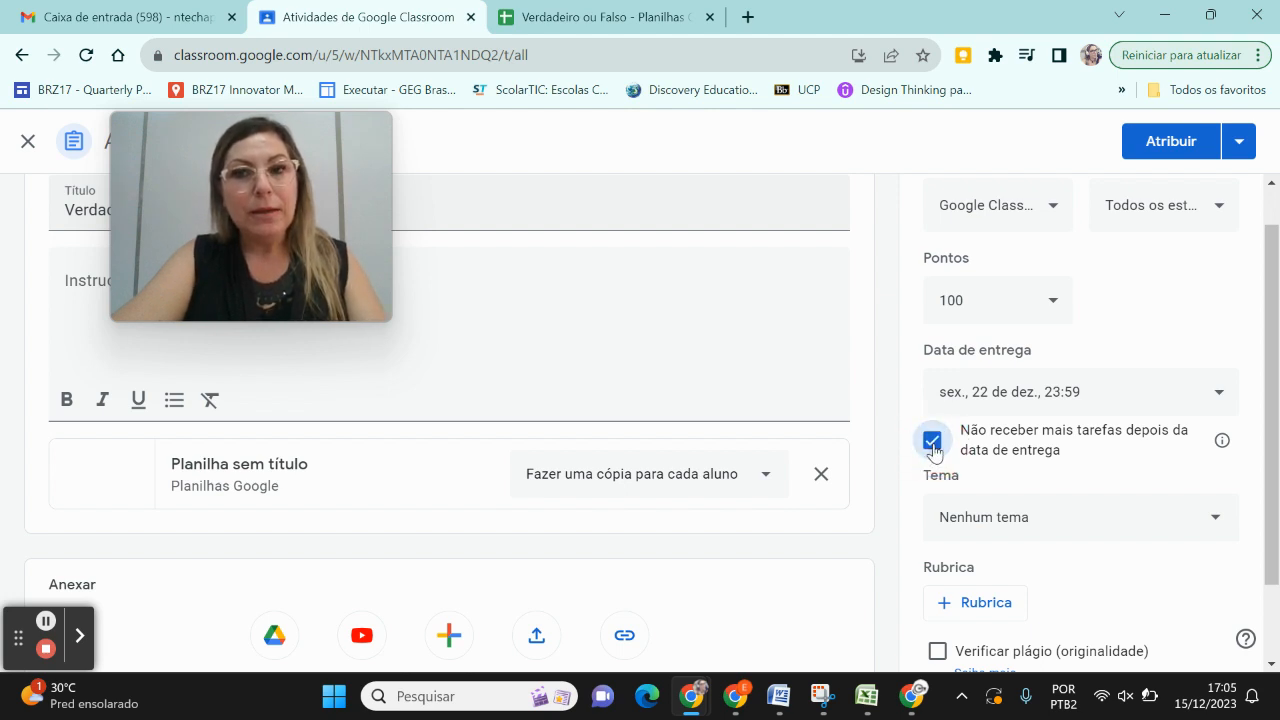
Step: Check the topic options without choosing one, and assign the activity to all students
{"action": "left_click", "coordinate": [1001, 520]}
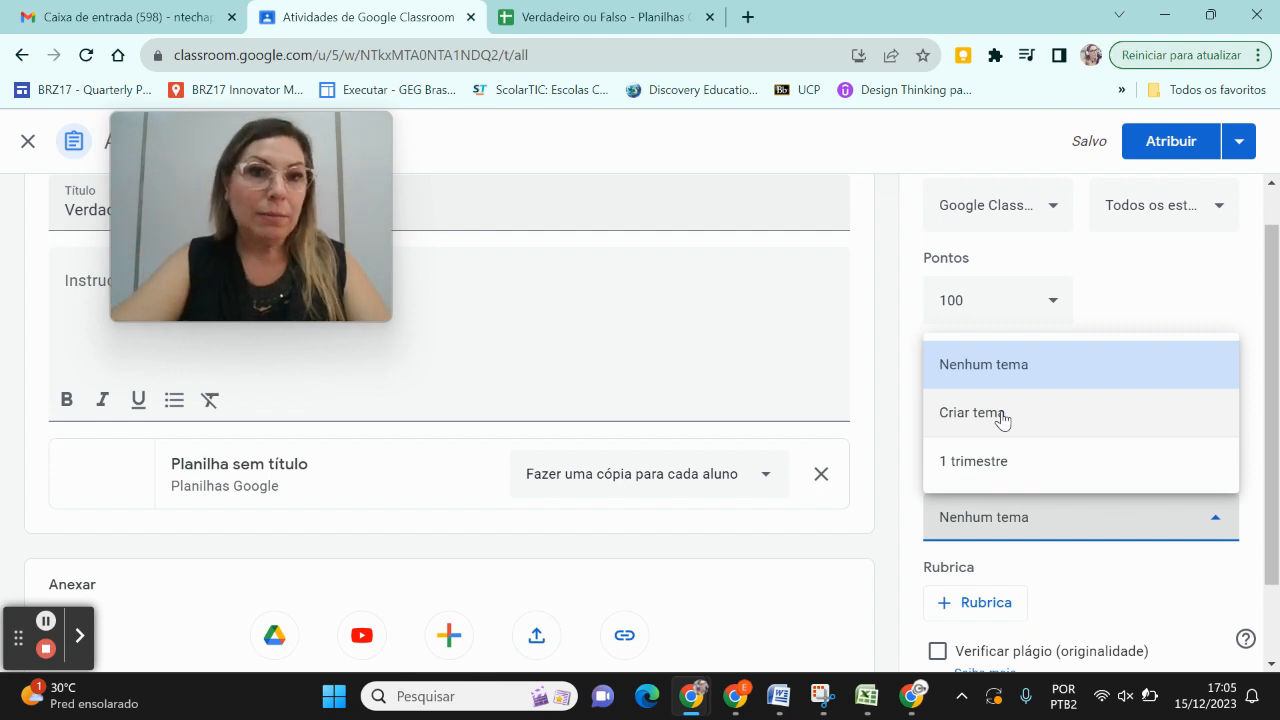
{"action": "left_click", "coordinate": [889, 513]}
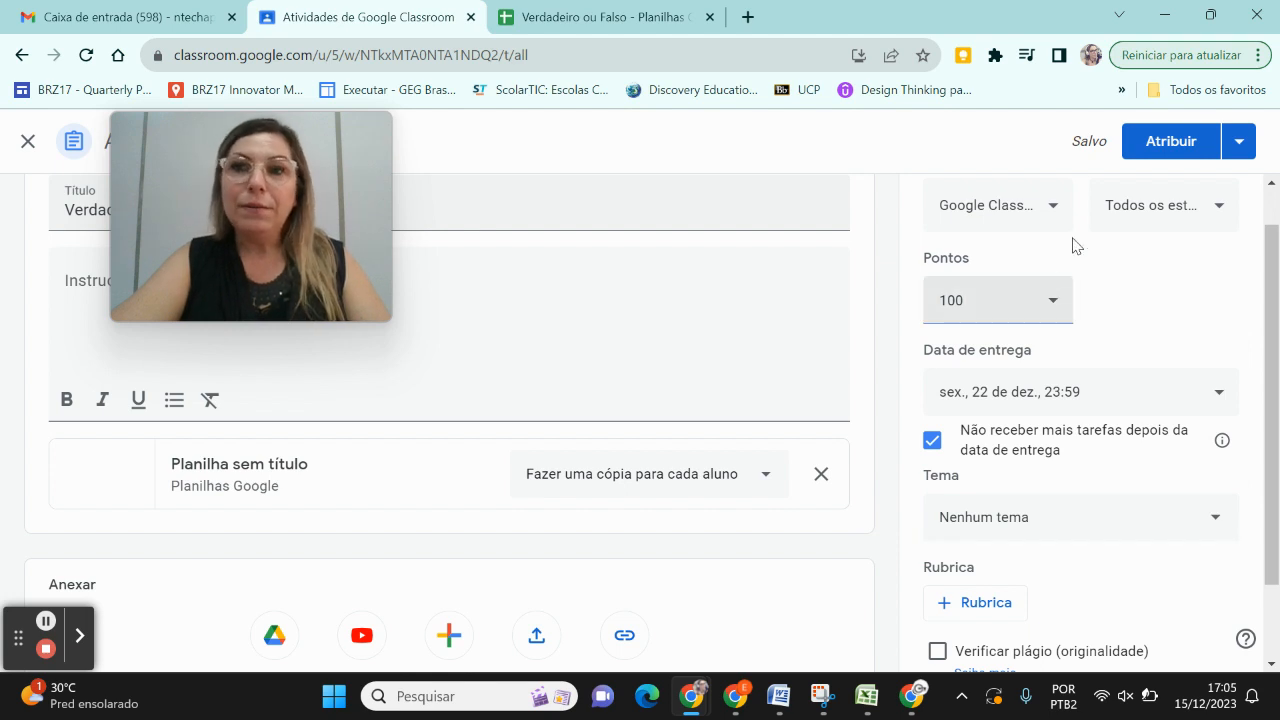
{"action": "left_click", "coordinate": [1187, 143]}
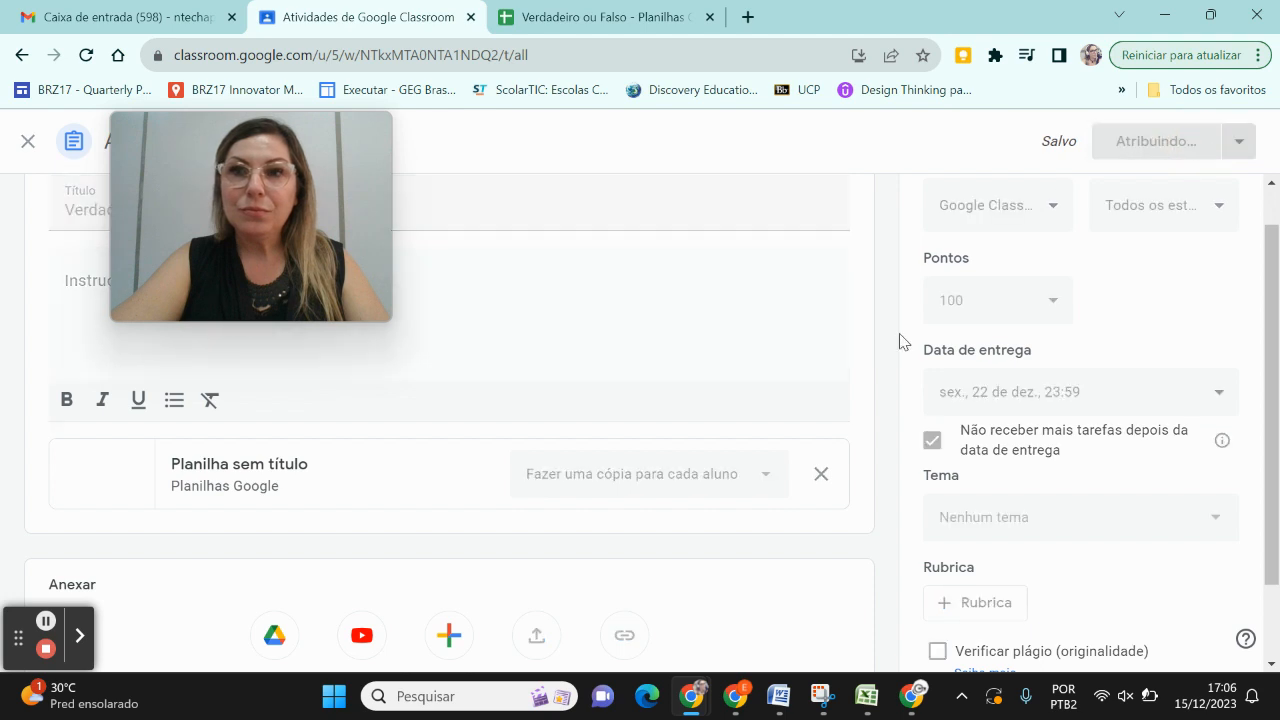